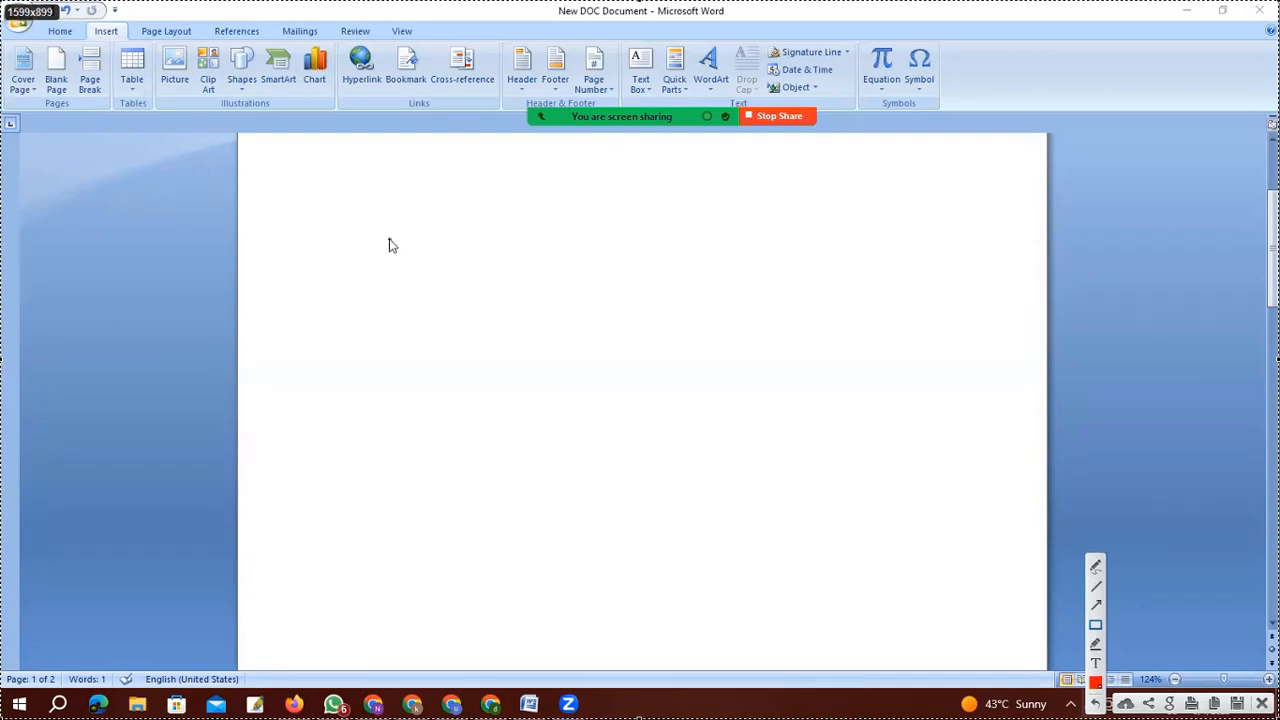
Outline the Pages, Tables, Illustrations, Links, Header & Footer, Text and Symbols groups with separate red rectangles.
drag(8, 42, 114, 112)
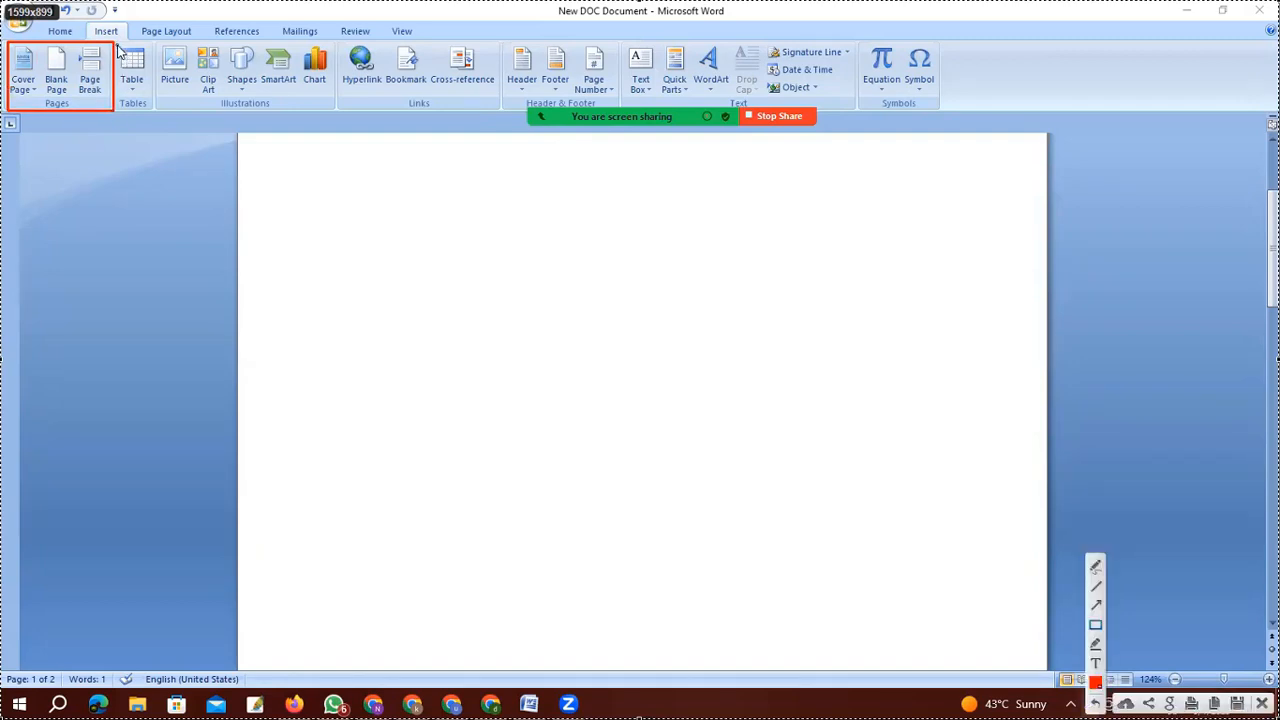
mouse_move(117, 45)
mouse_down()
mouse_move(135, 101)
mouse_move(152, 109)
mouse_up()
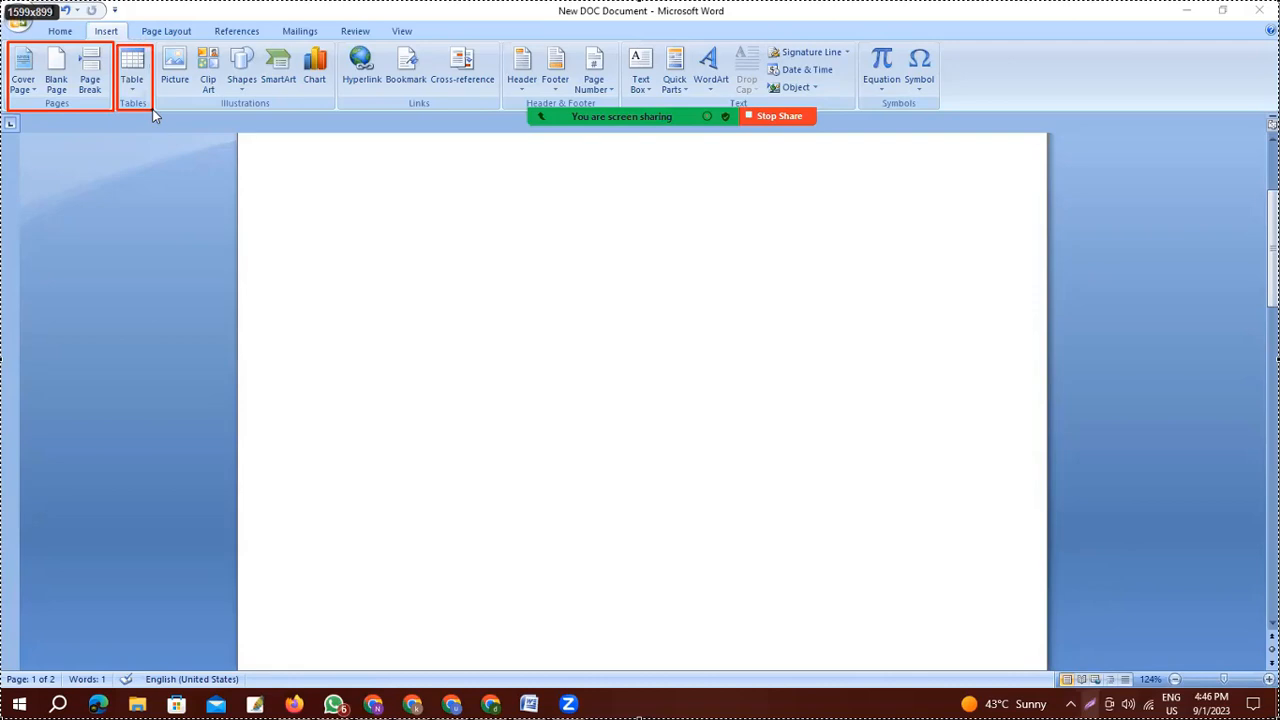
drag(157, 46, 338, 111)
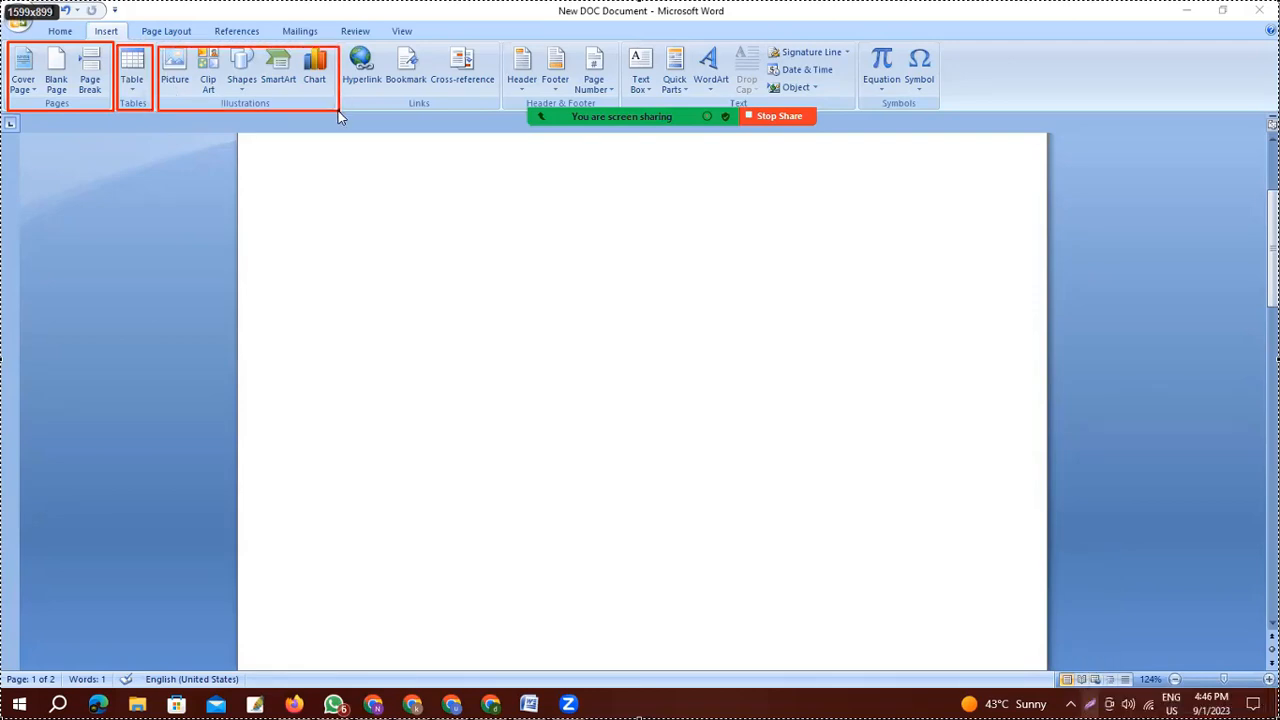
mouse_move(344, 46)
mouse_down()
mouse_move(396, 96)
mouse_move(500, 114)
mouse_up()
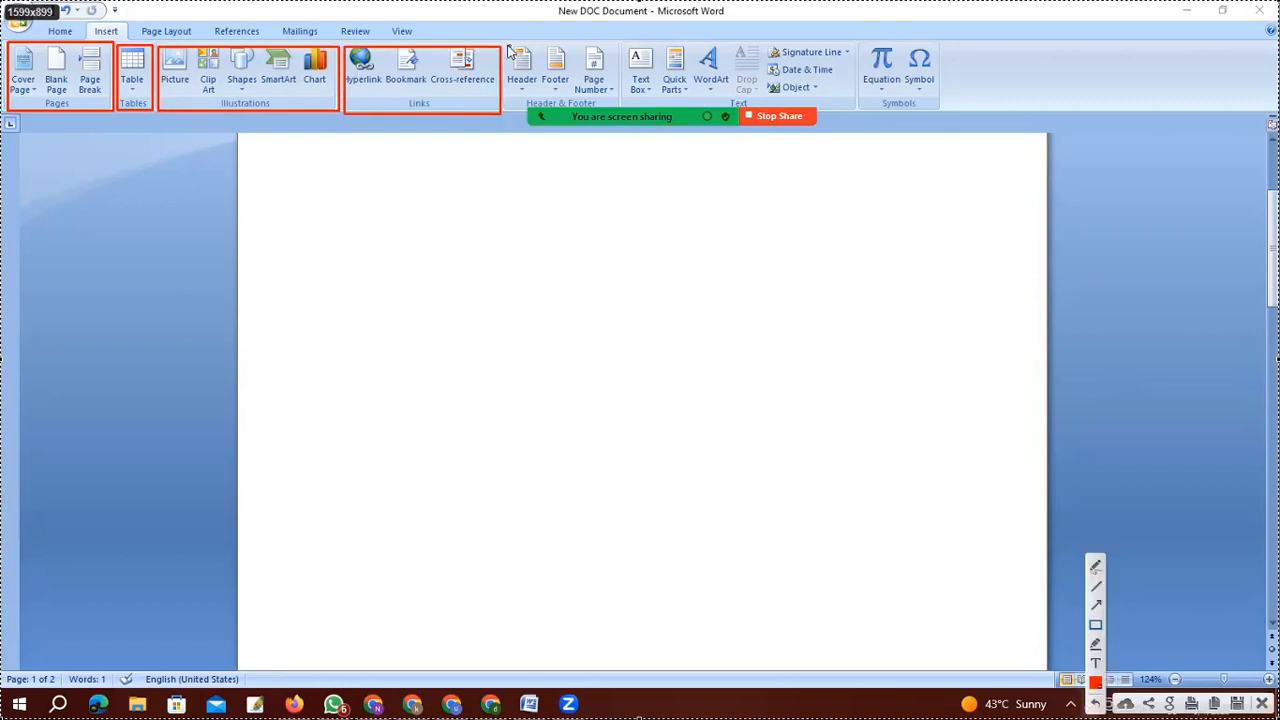
mouse_move(506, 46)
mouse_down()
mouse_move(528, 100)
mouse_move(633, 117)
mouse_move(621, 112)
mouse_up()
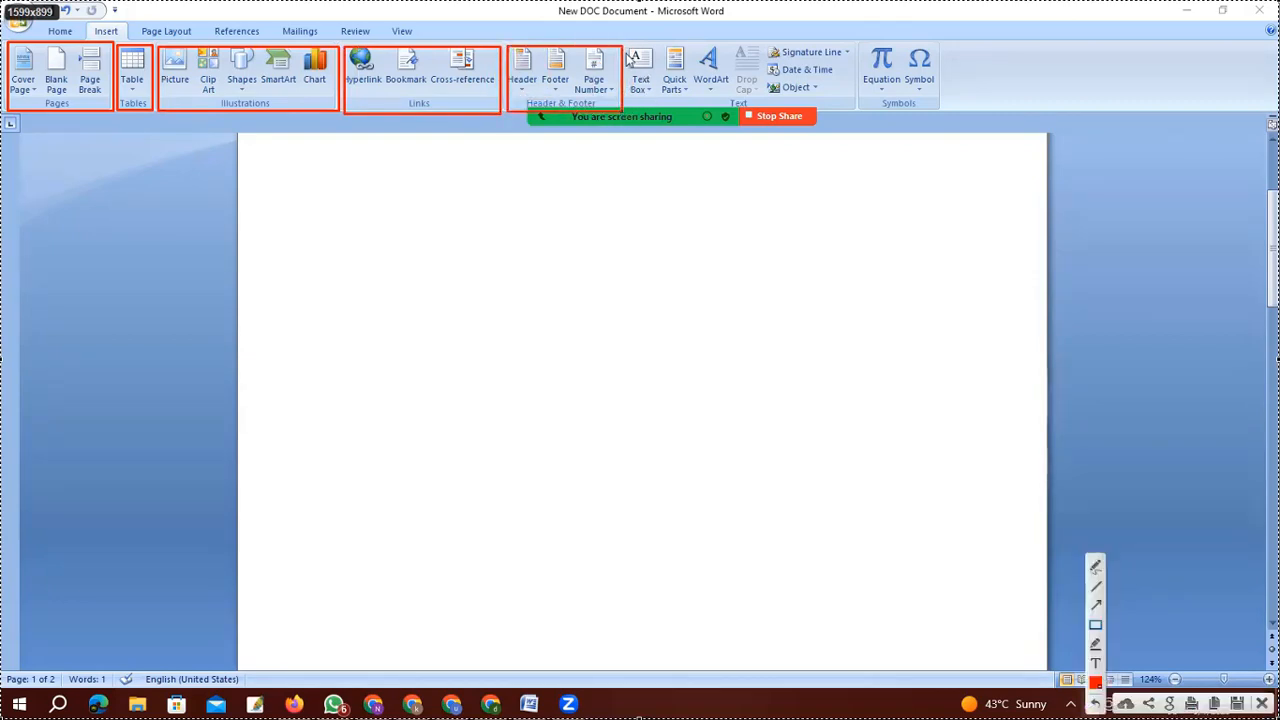
mouse_move(626, 46)
mouse_down()
mouse_move(658, 108)
mouse_move(850, 108)
mouse_up()
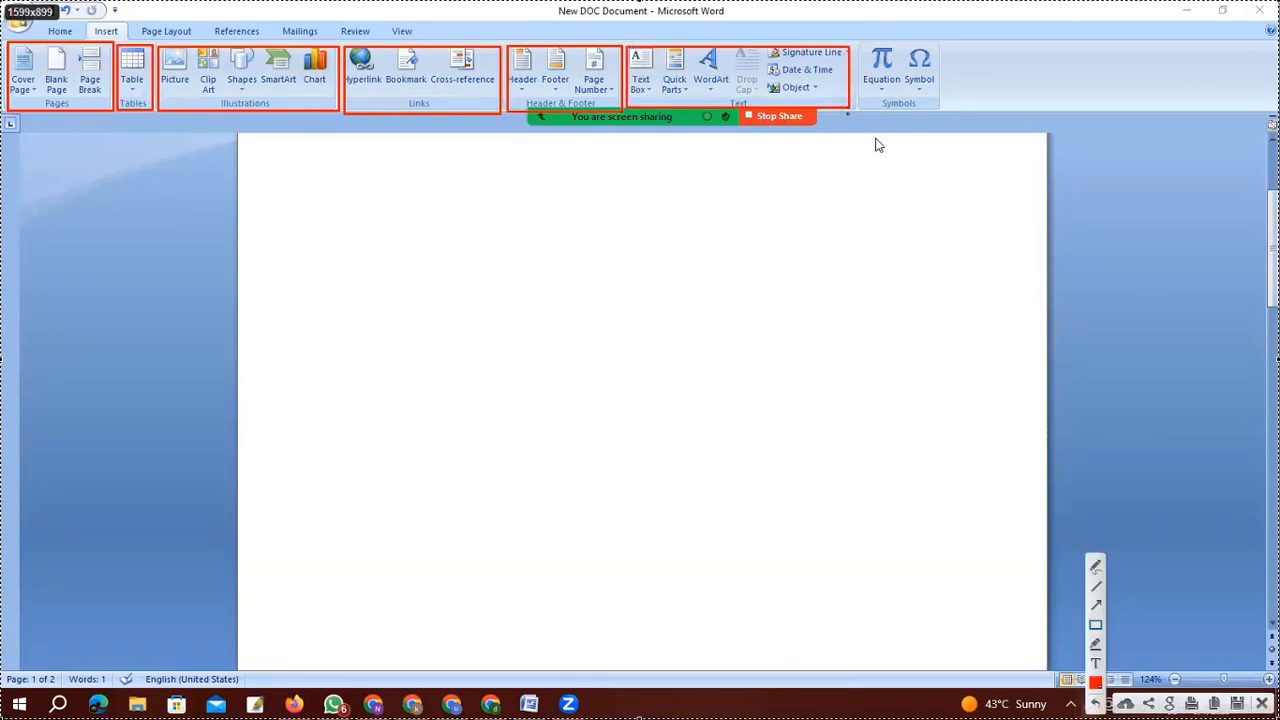
mouse_move(858, 46)
mouse_down()
mouse_move(885, 104)
mouse_move(939, 110)
mouse_up()
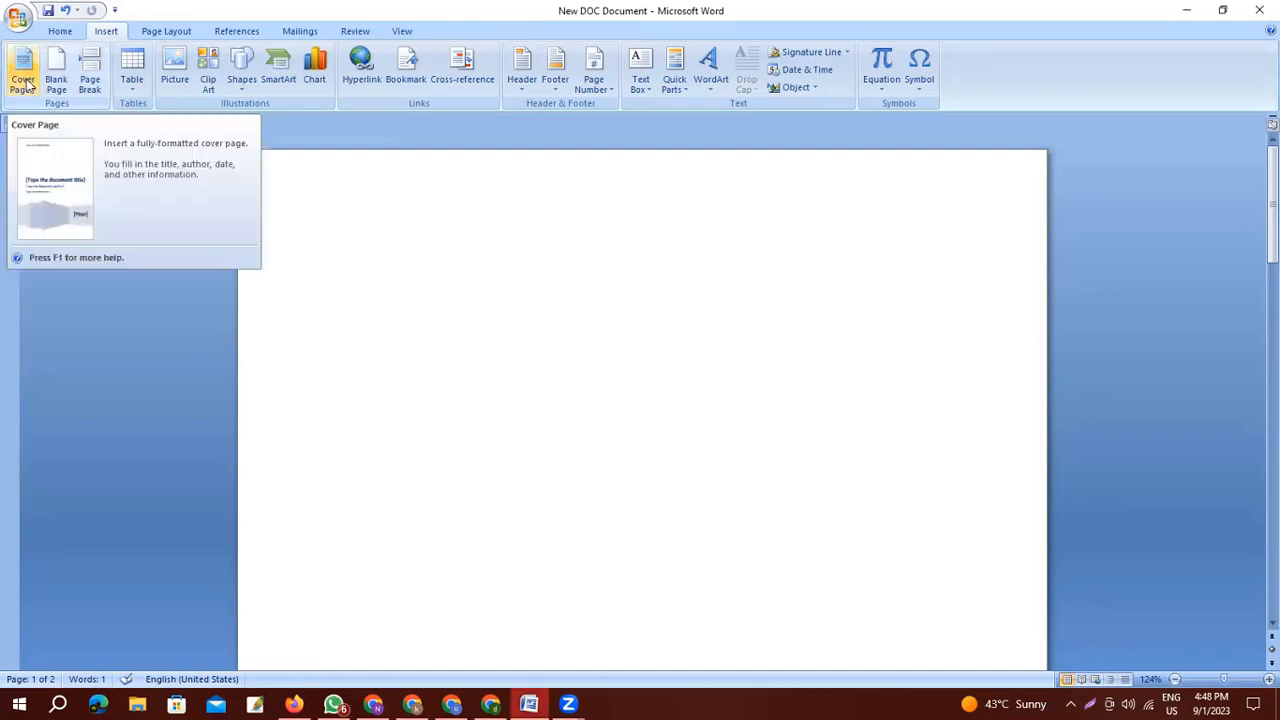
Insert the built-in Motion cover page at the start of the document.
click(23, 85)
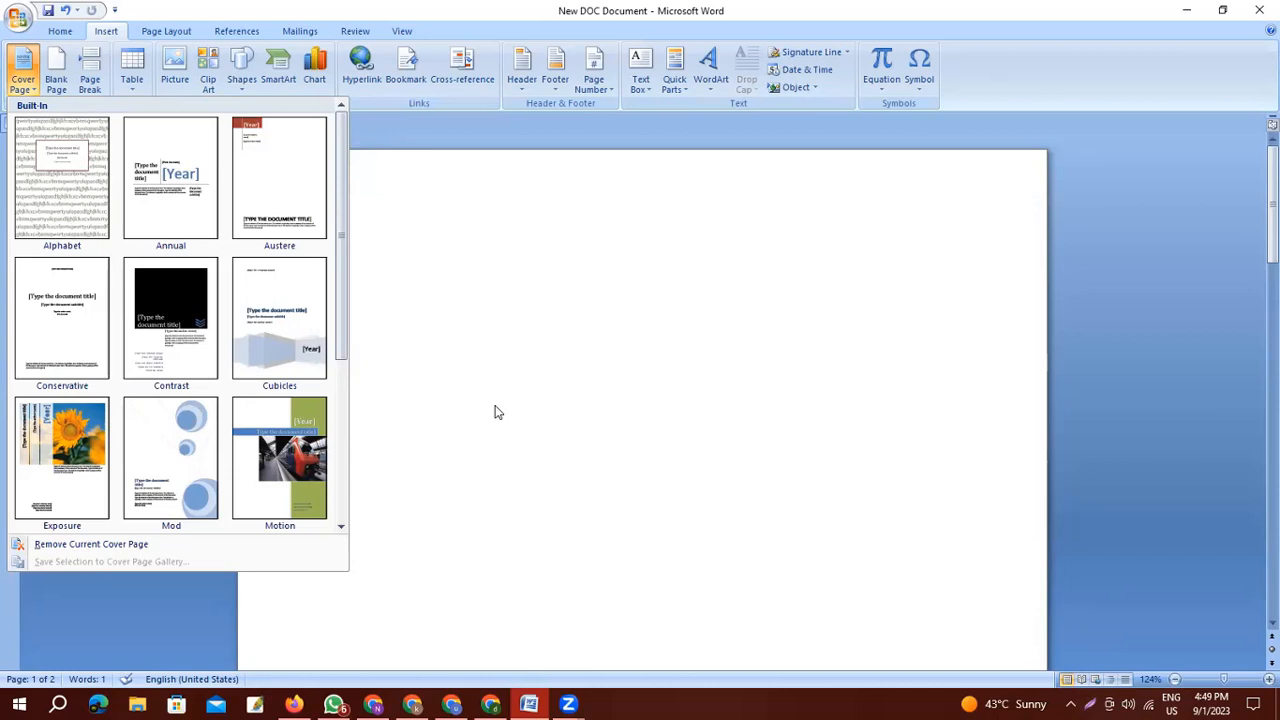
click(279, 457)
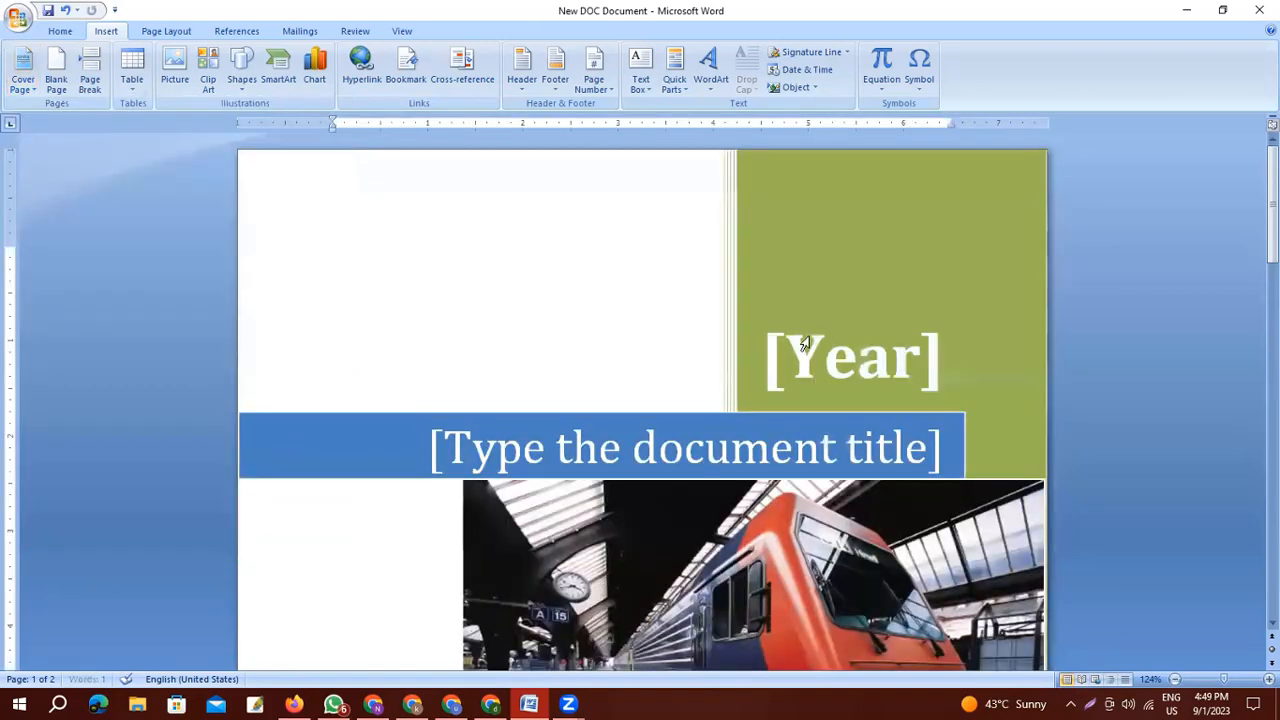
scroll(880, 313, down, 3)
scroll(882, 313, down, 15)
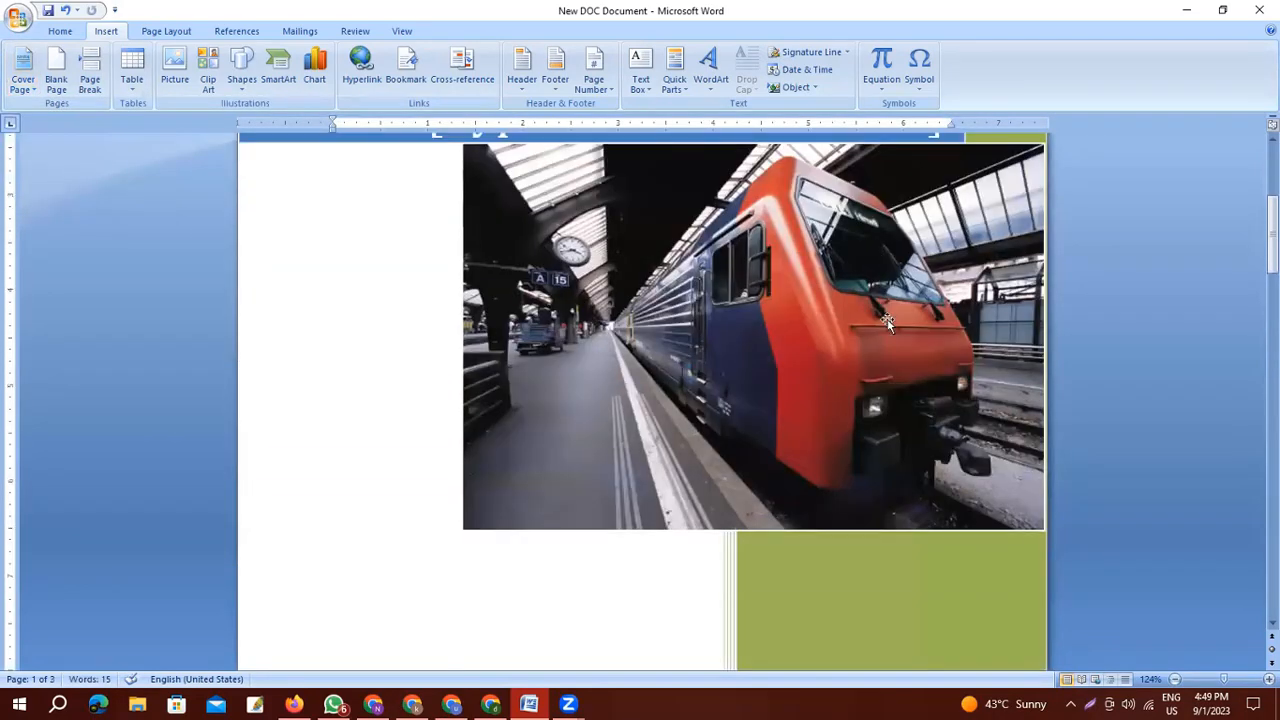
scroll(891, 337, up, 8)
scroll(895, 341, up, 6)
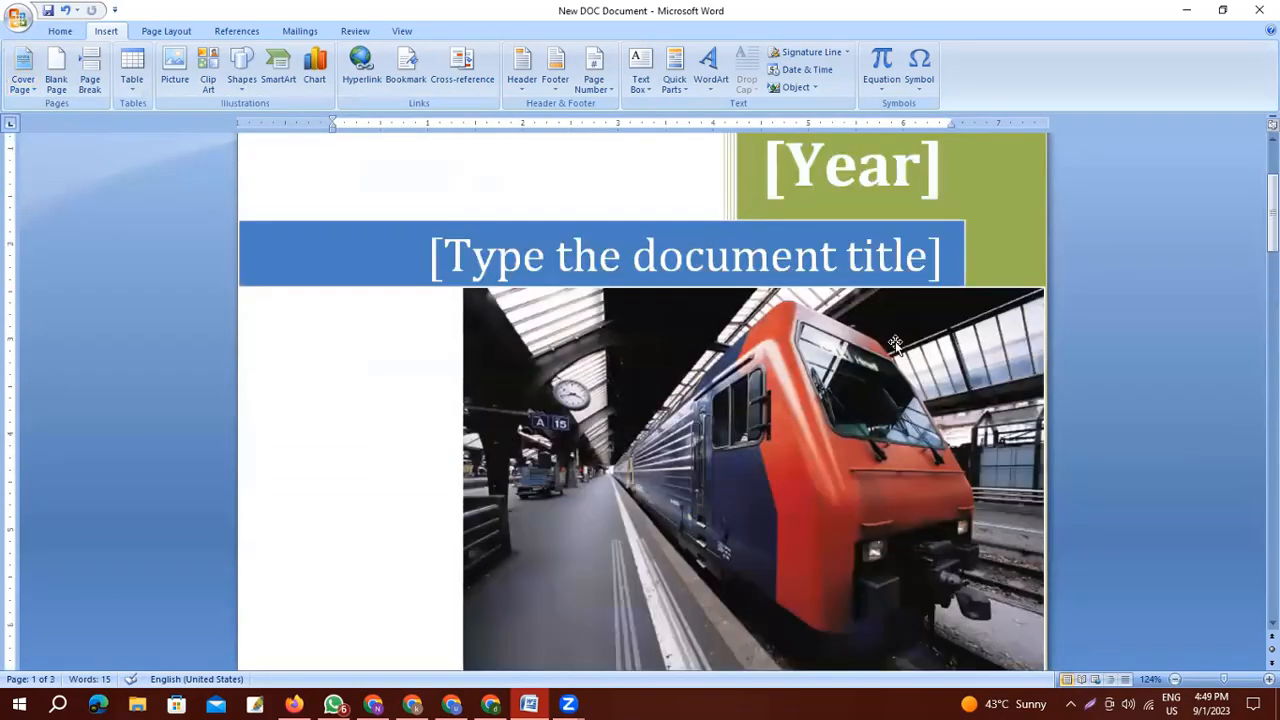
scroll(899, 337, up, 4)
scroll(918, 292, down, 5)
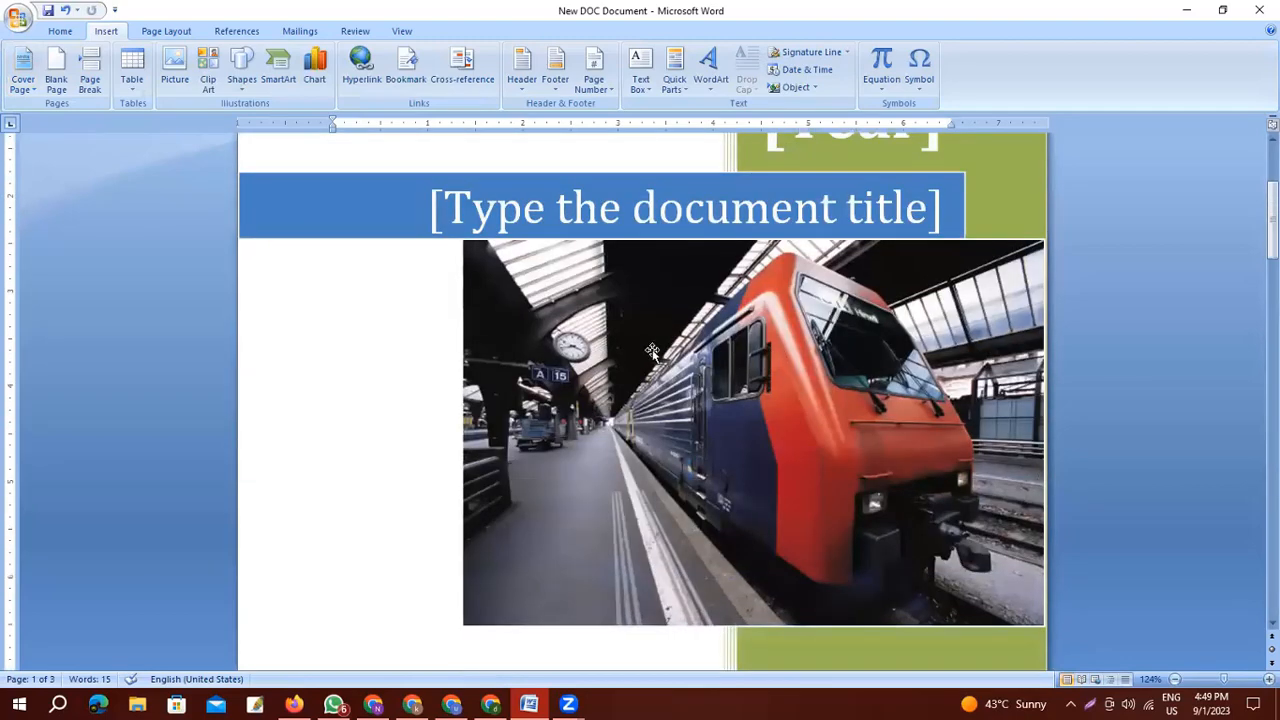
Replace the title placeholder on the cover page with "Train travels".
click(698, 362)
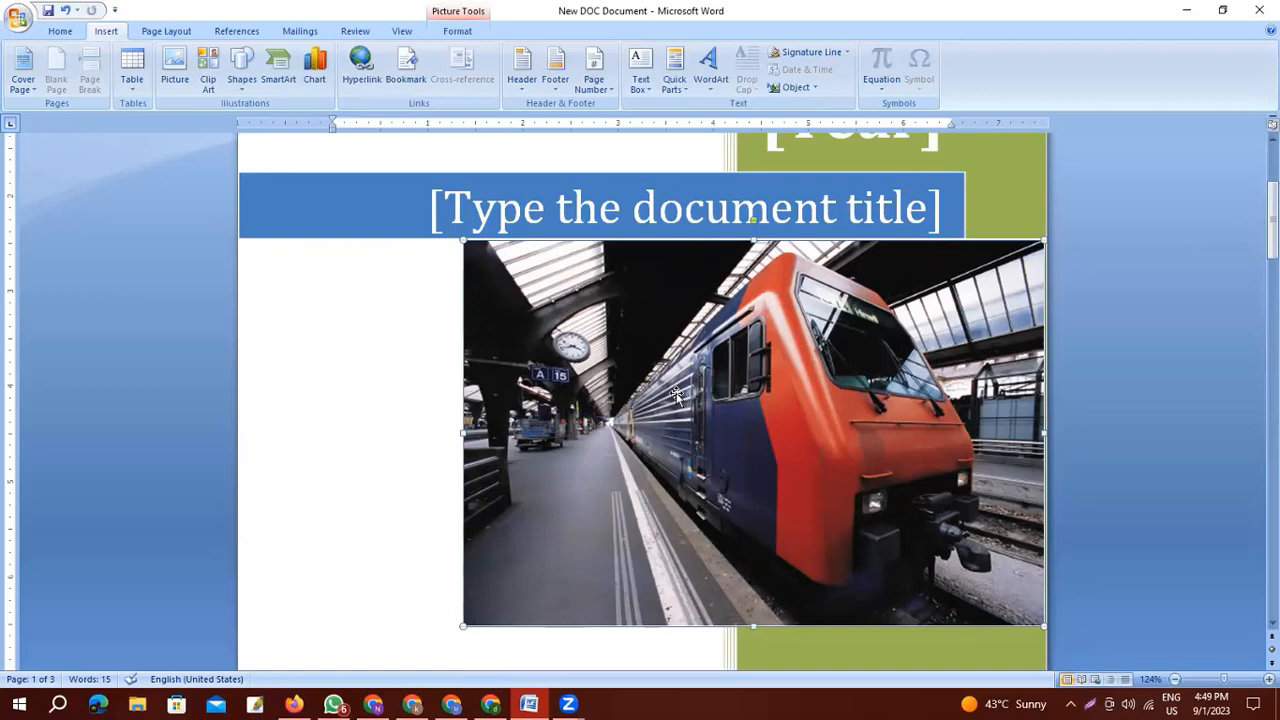
scroll(676, 393, up, 2)
click(443, 300)
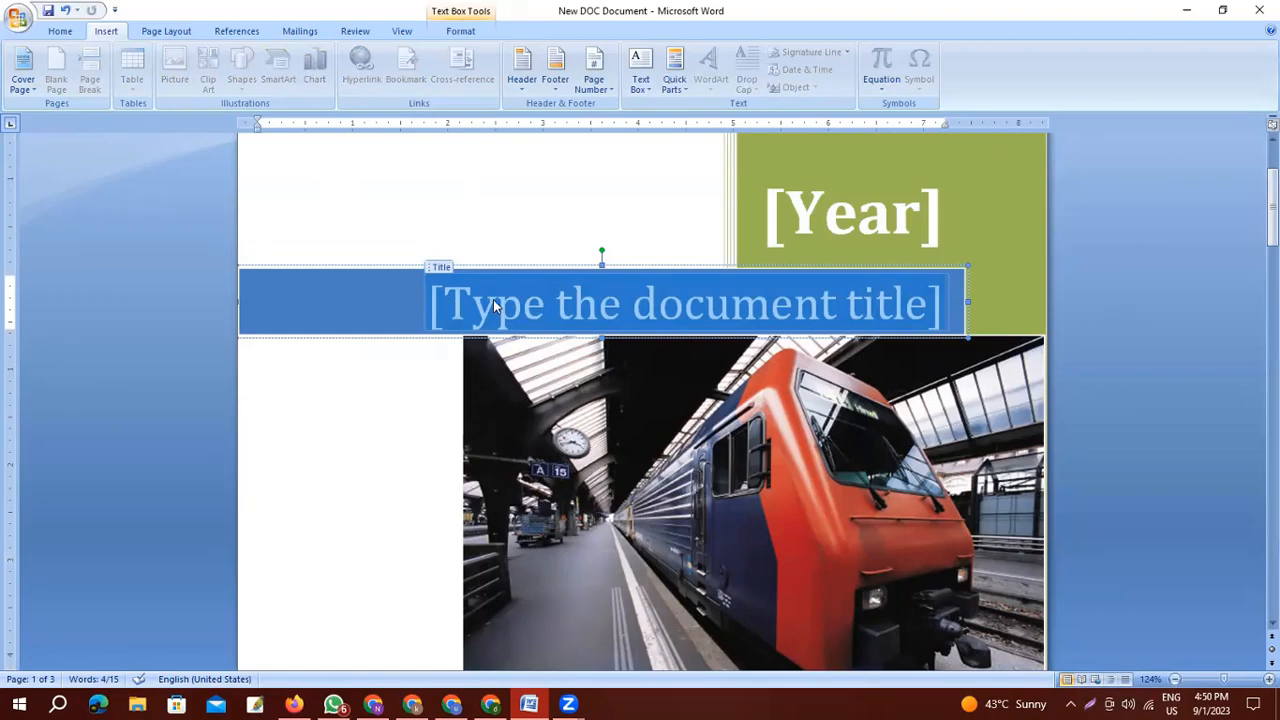
text(Train travels)
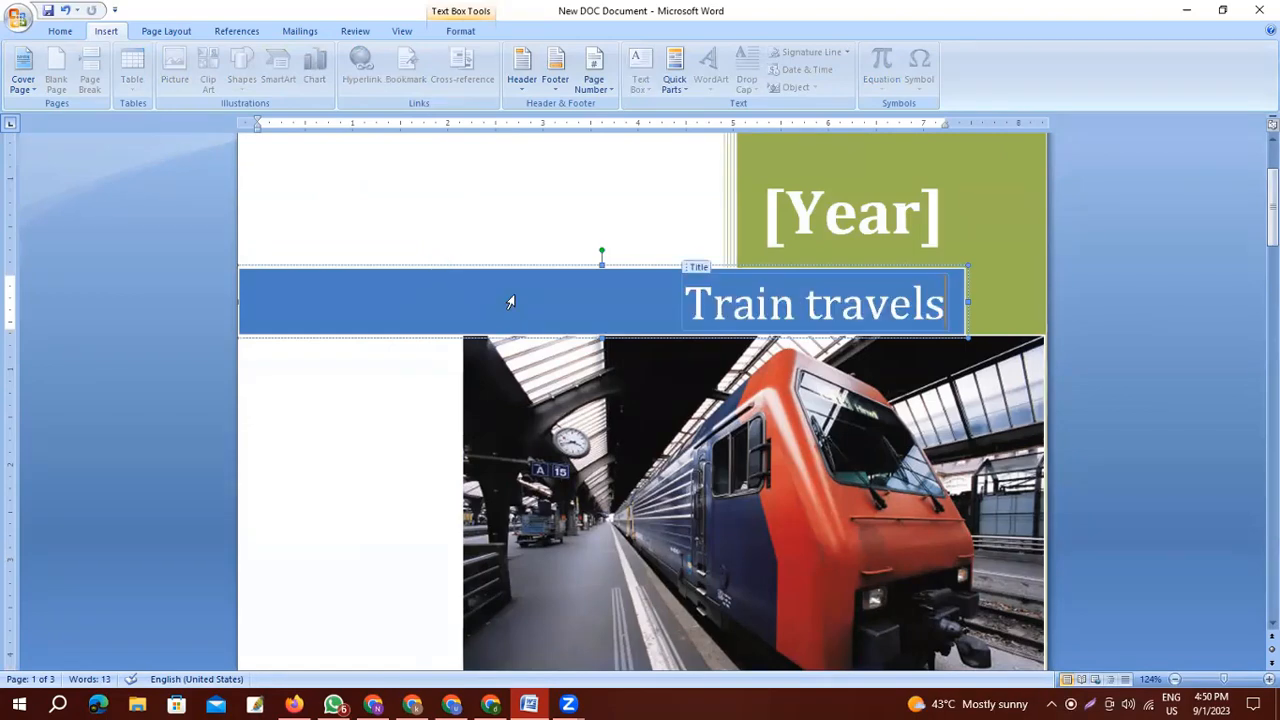
Undo the title entry and the cover page insertion.
scroll(596, 373, down, 2)
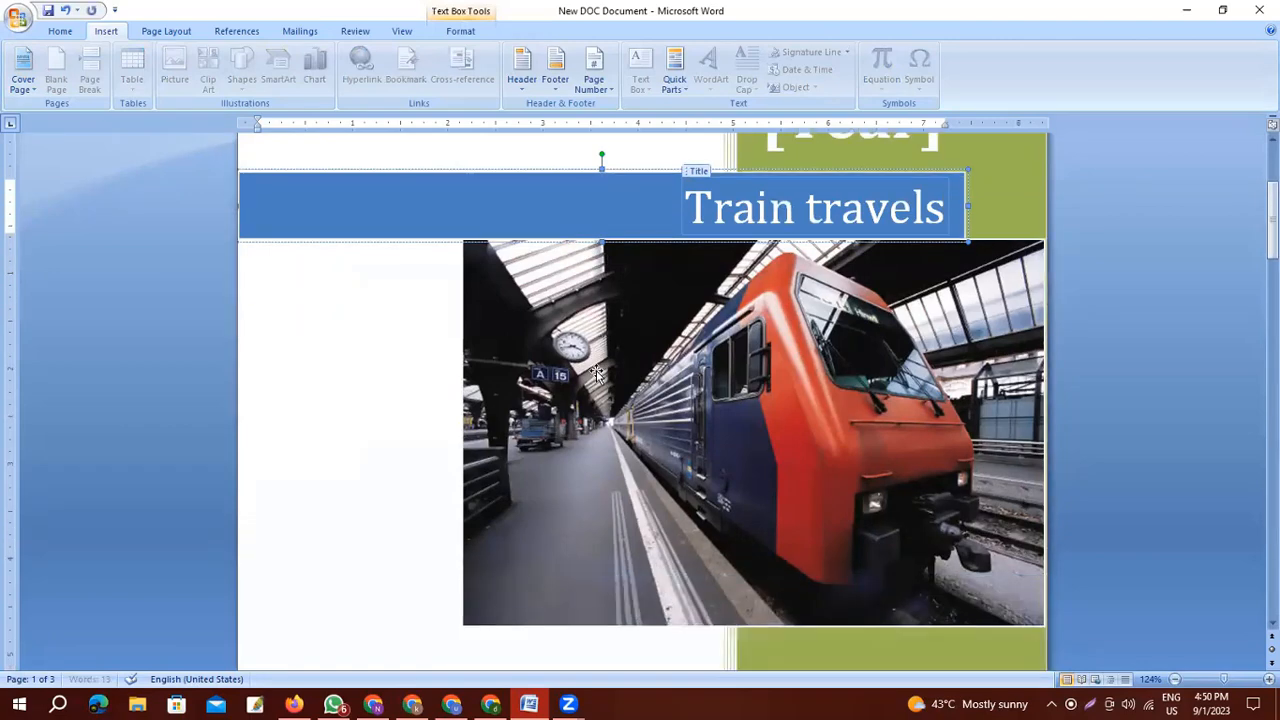
scroll(596, 373, down, 3)
scroll(603, 305, up, 2)
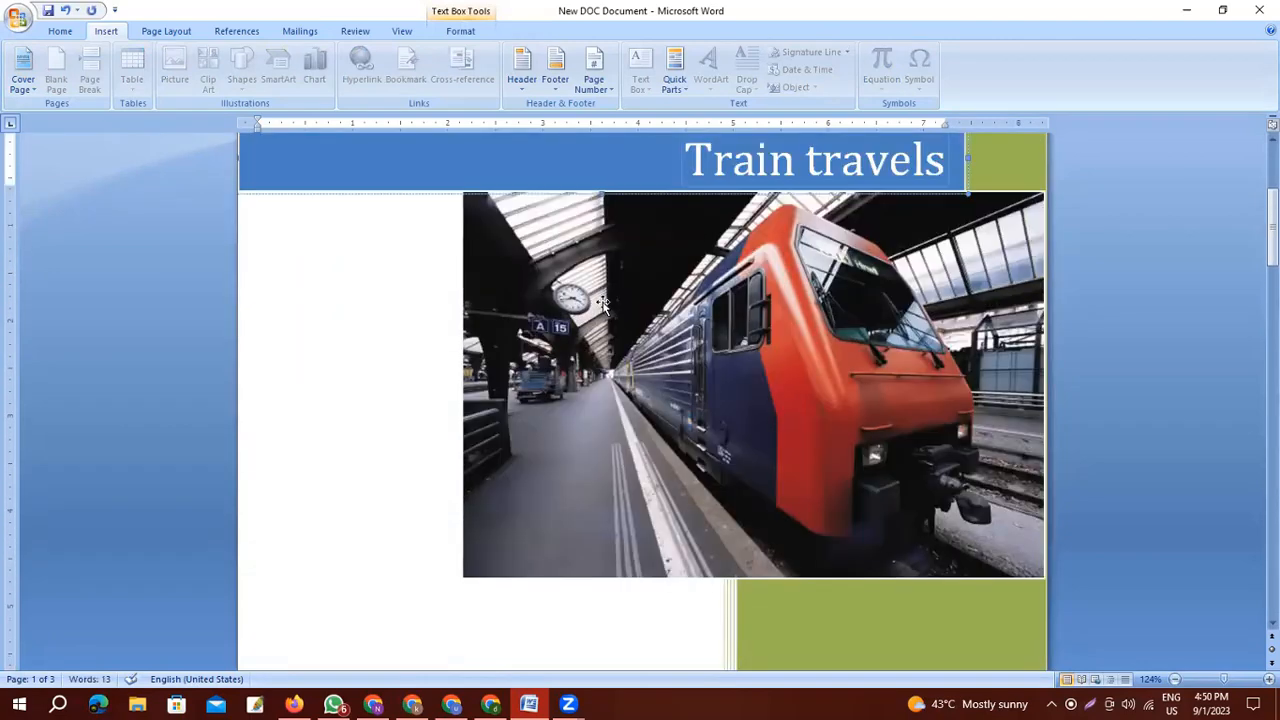
scroll(603, 305, up, 1)
key(ctrl+z)
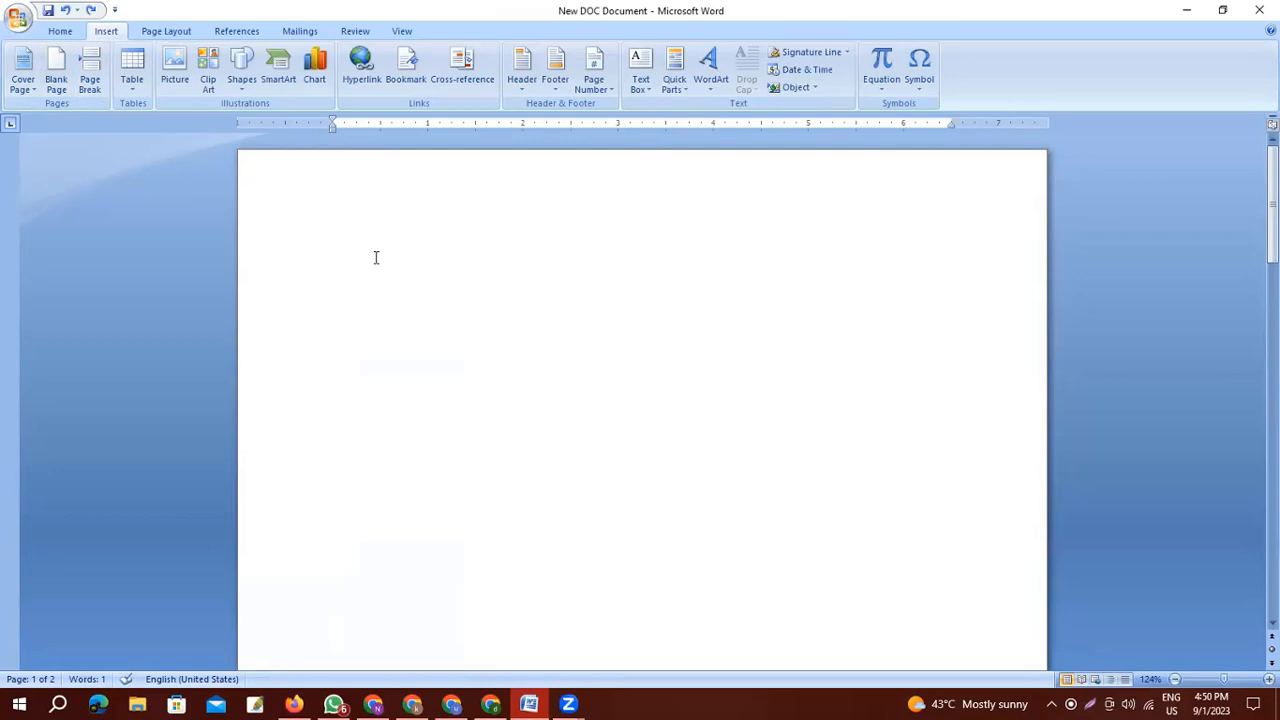
Insert a blank page into the document.
click(57, 86)
scroll(640, 520, down, 2)
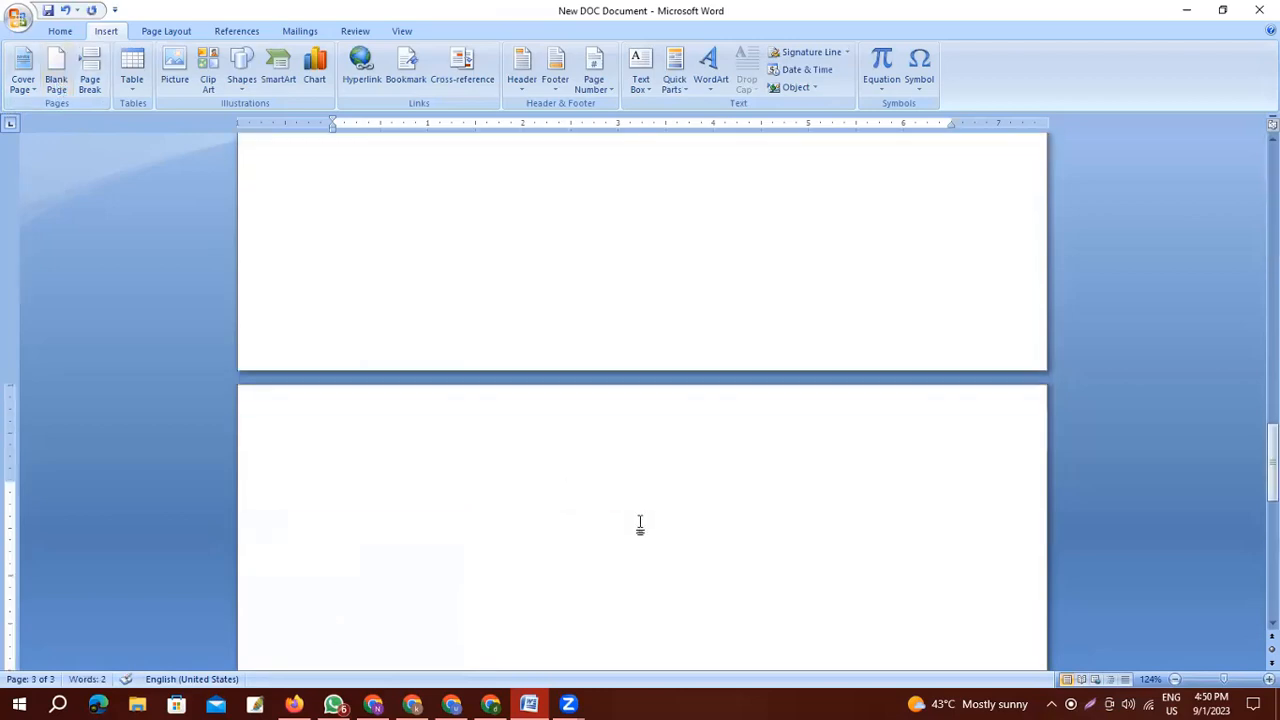
scroll(640, 524, down, 3)
scroll(543, 451, up, 15)
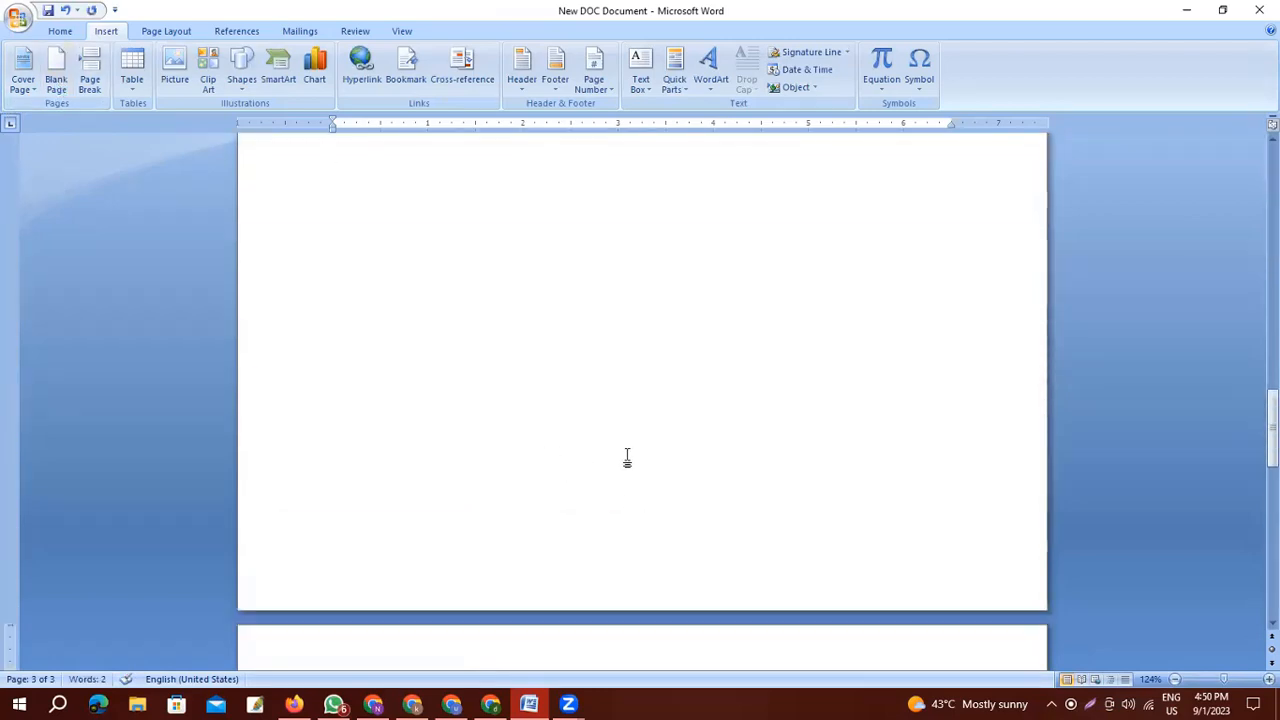
scroll(627, 457, up, 15)
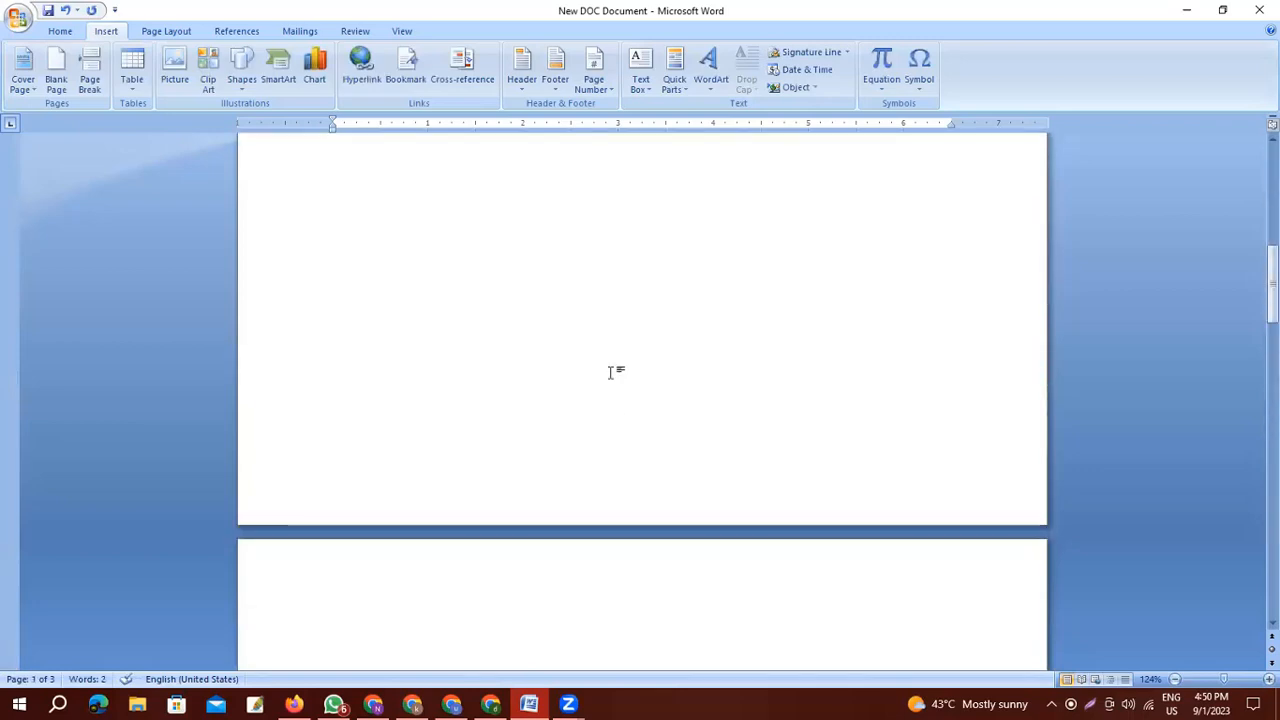
scroll(610, 372, down, 20)
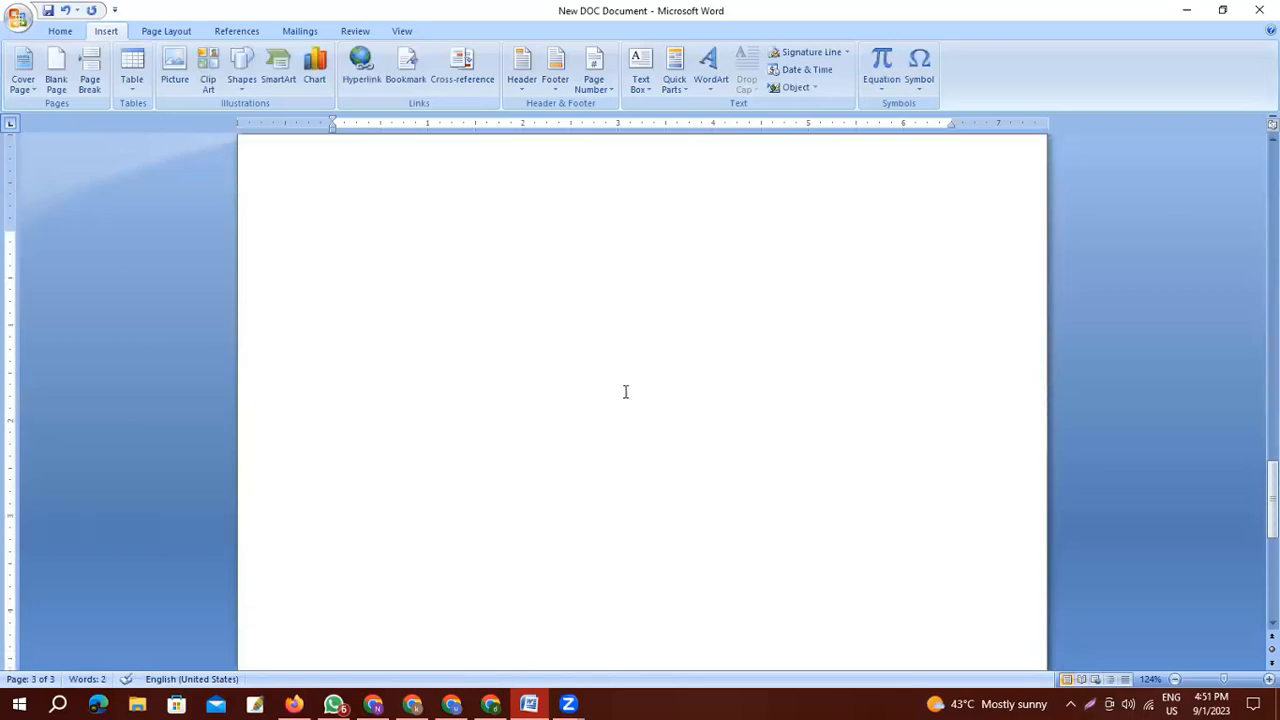
scroll(625, 391, up, 20)
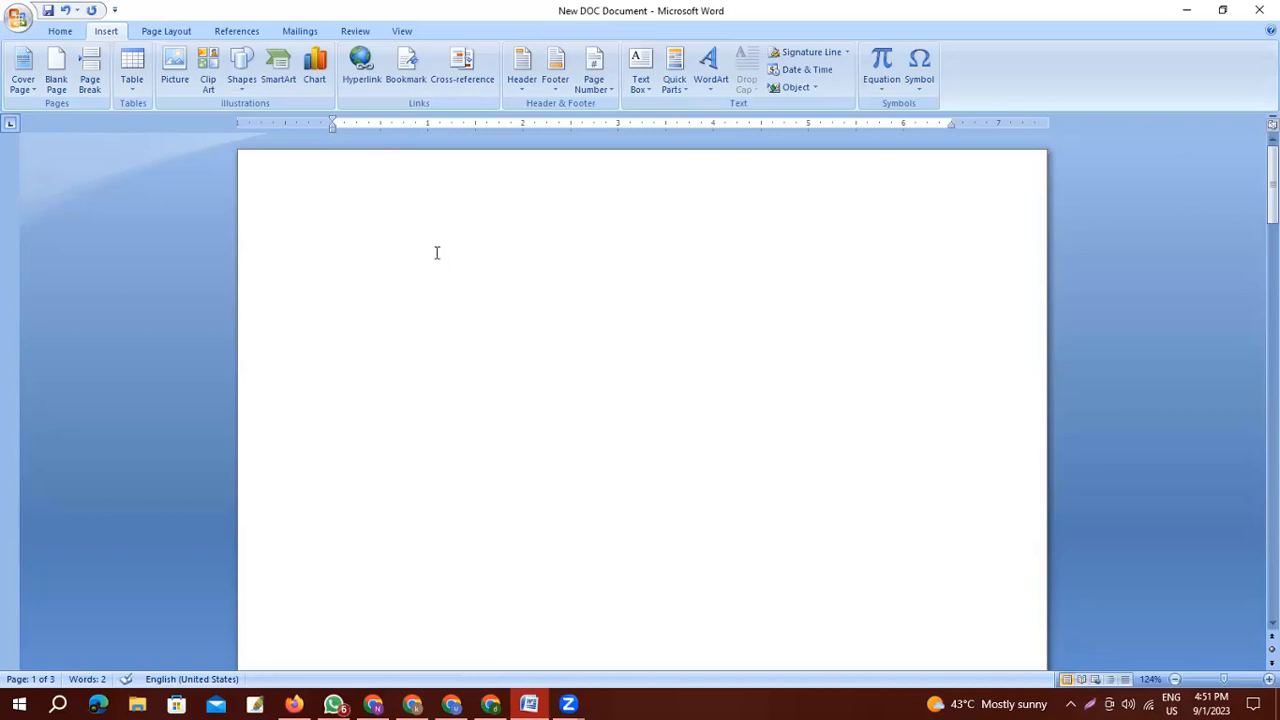
Insert a page break at the current cursor position and another one at the very beginning of the document.
click(92, 86)
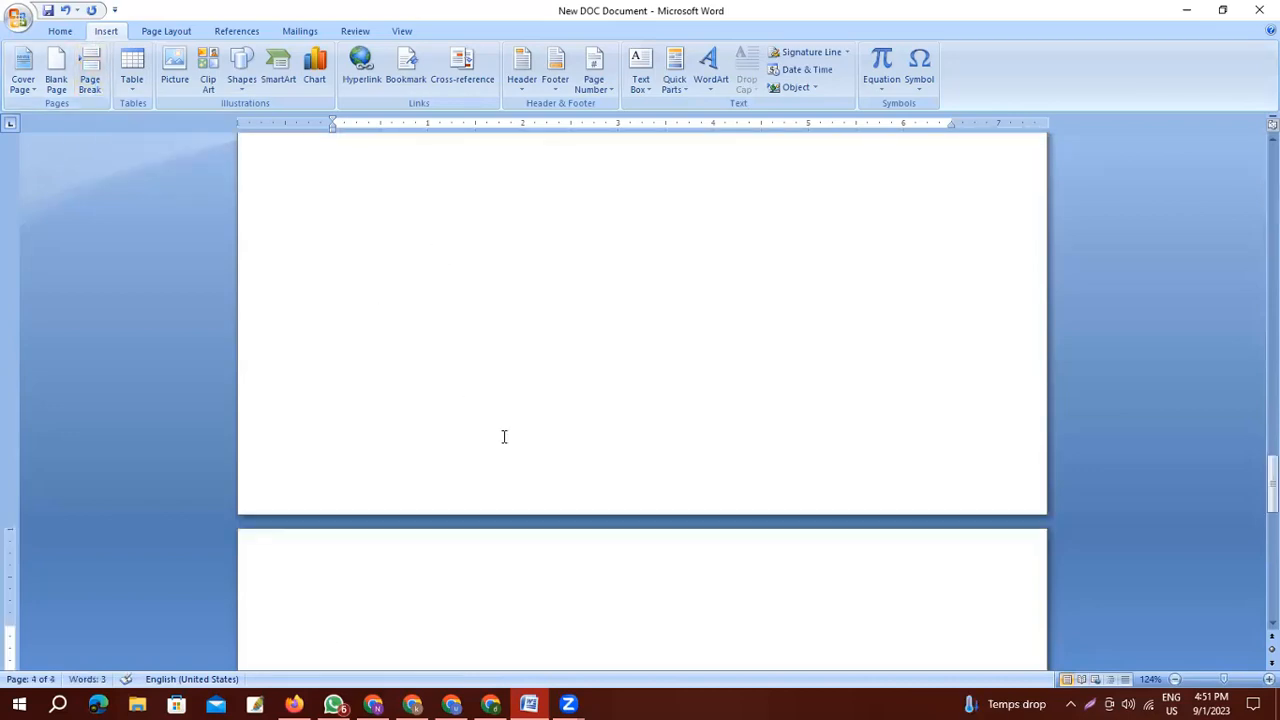
scroll(614, 429, down, 5)
key(ctrl+Home)
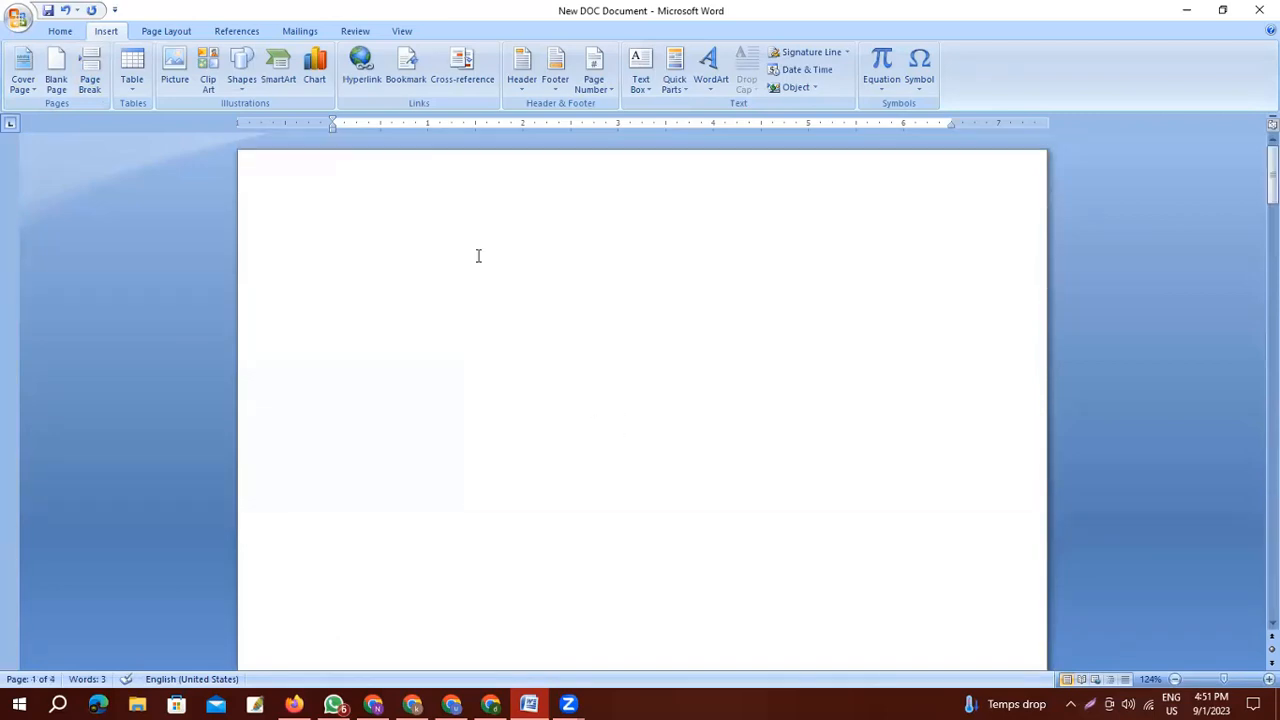
click(89, 78)
scroll(606, 332, down, 10)
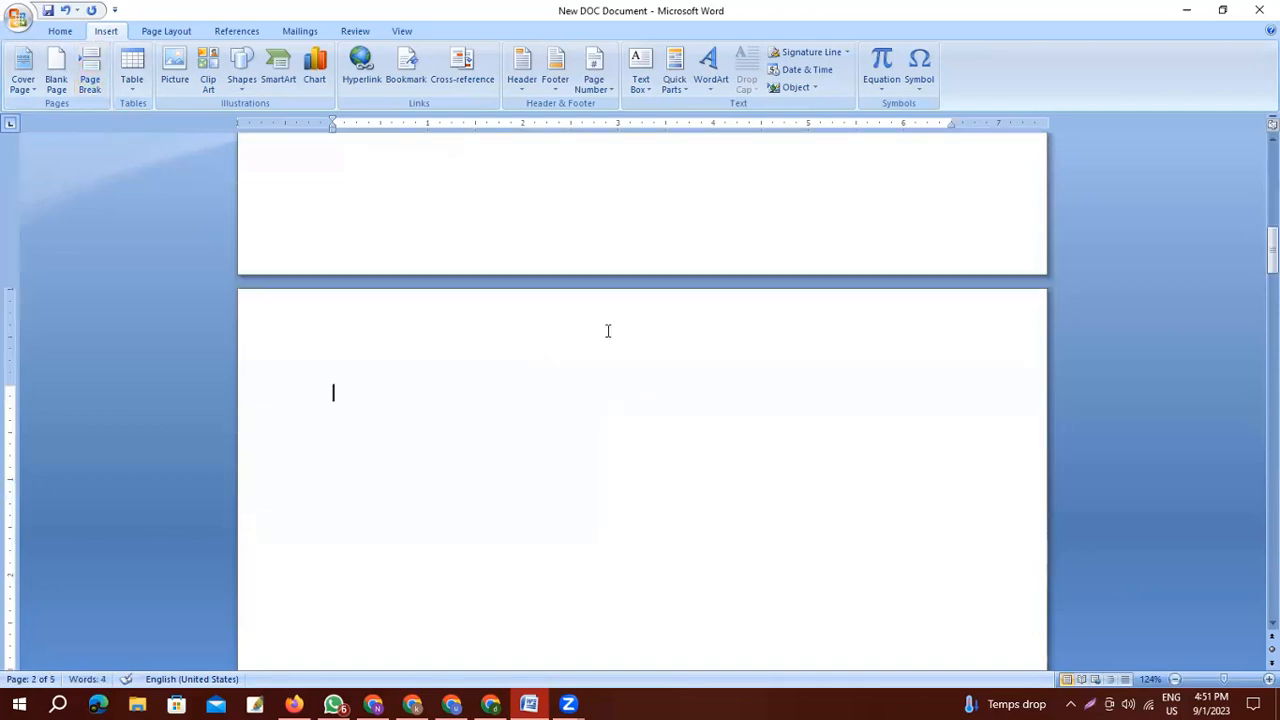
scroll(604, 330, up, 10)
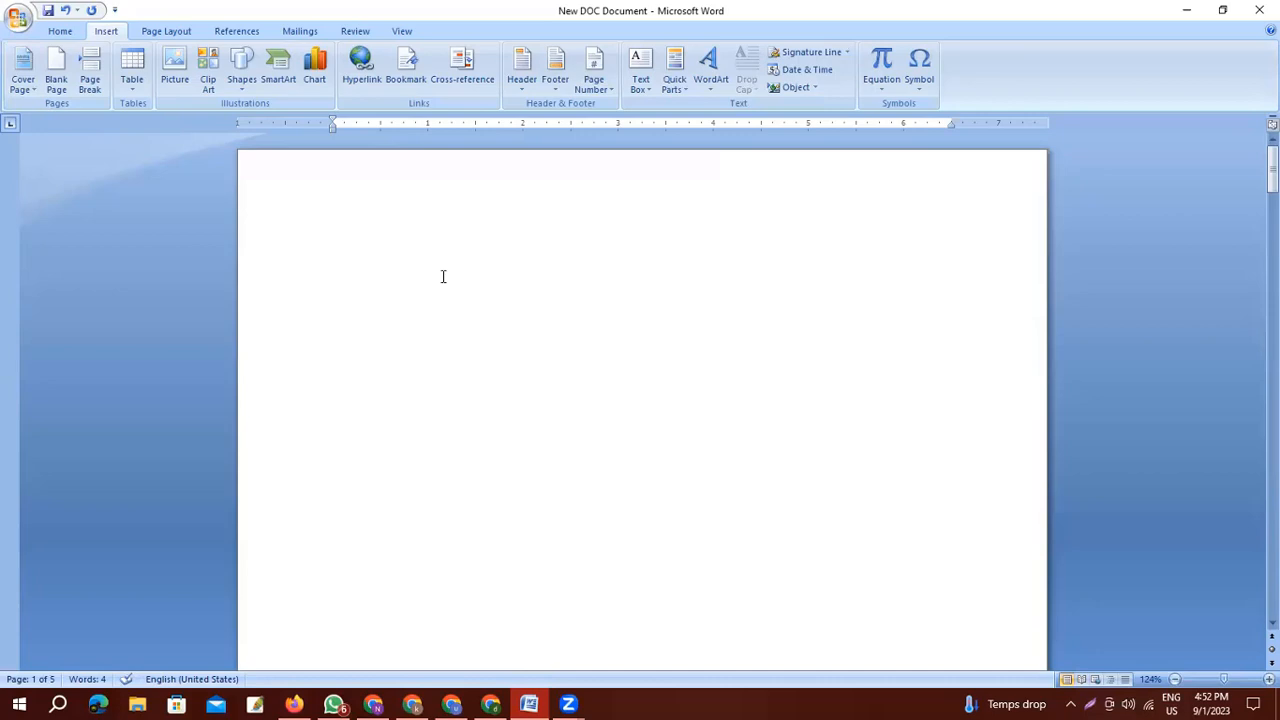
click(133, 80)
click(203, 152)
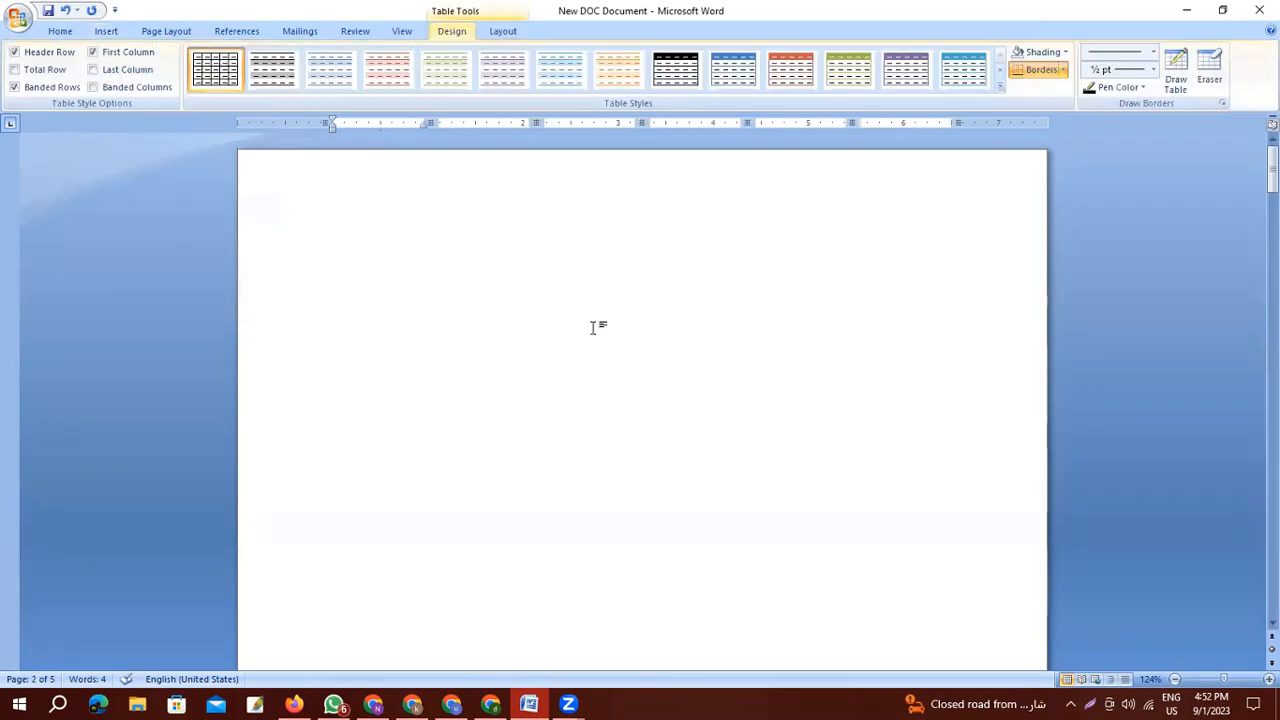
key(ctrl+z)
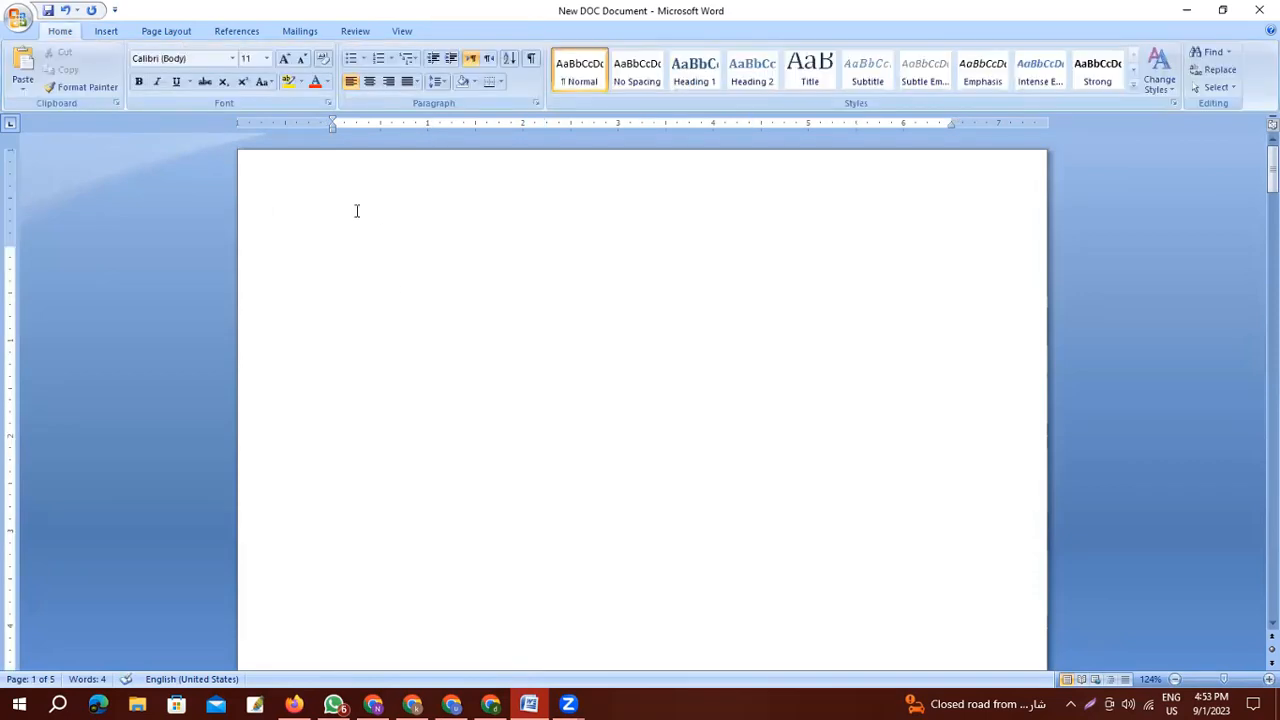
Insert a table with 5 columns and 8 rows at the top of the first page.
click(106, 31)
click(133, 80)
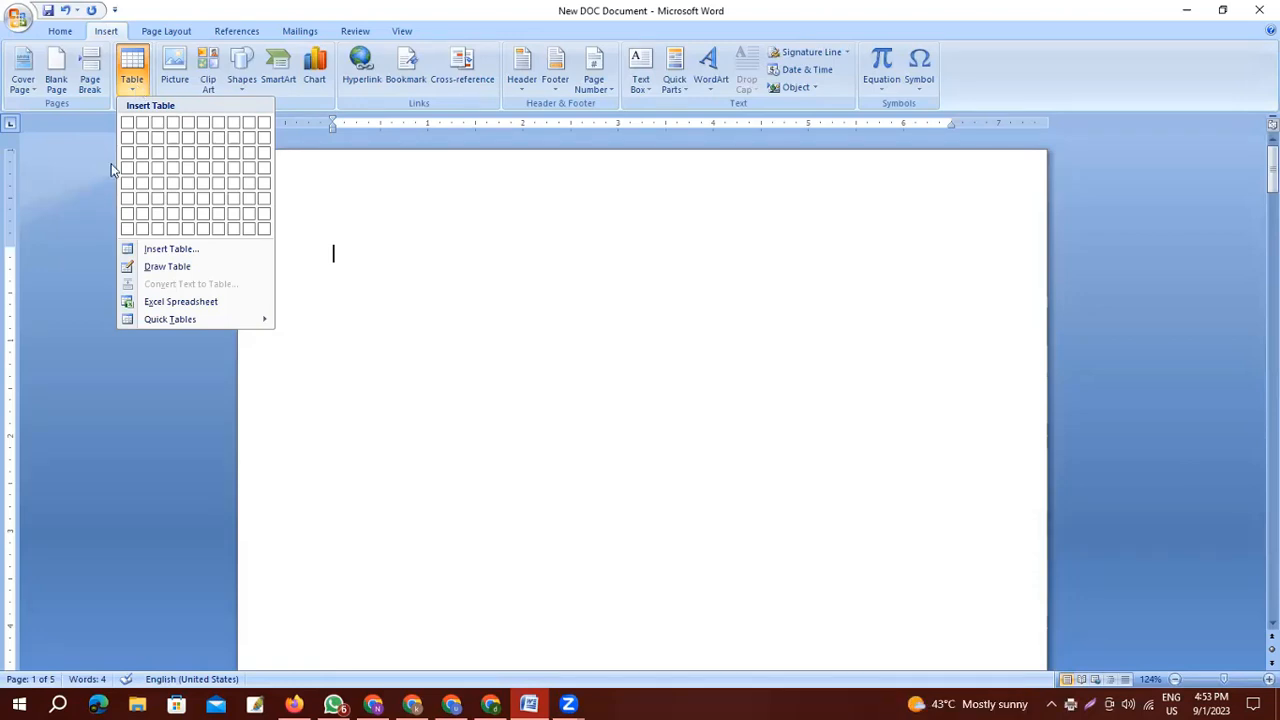
click(191, 232)
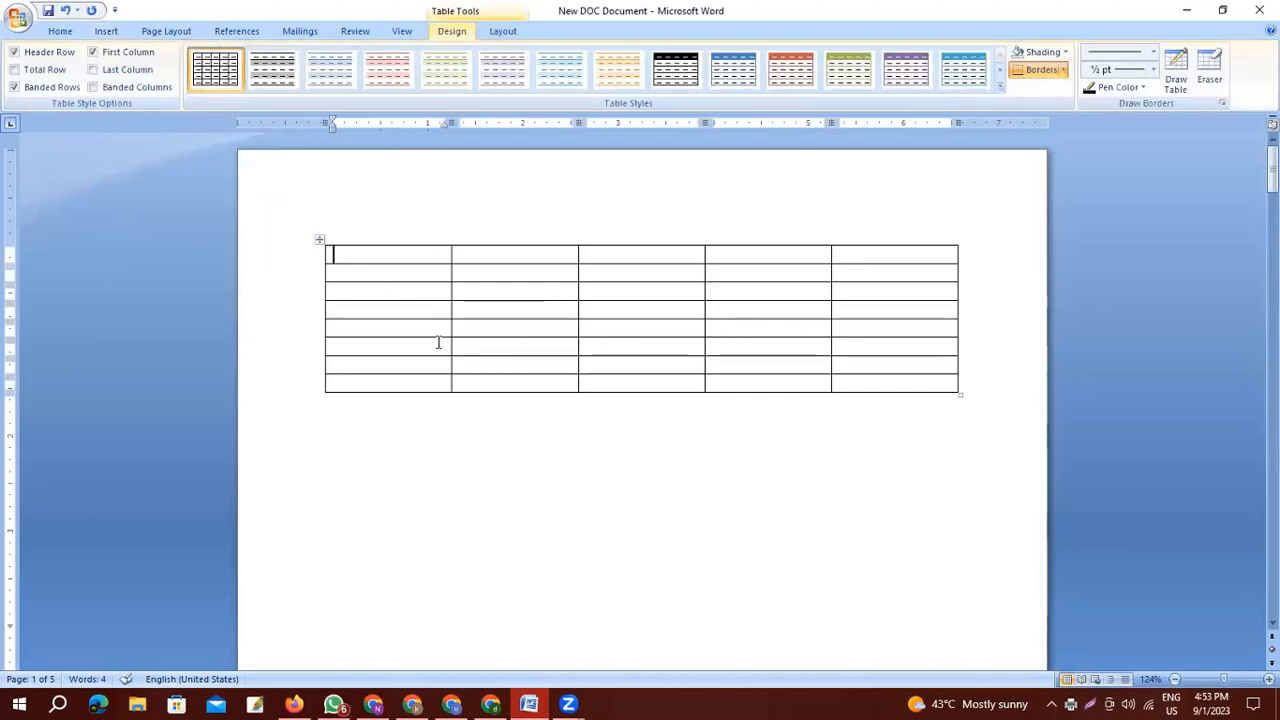
click(106, 31)
click(132, 72)
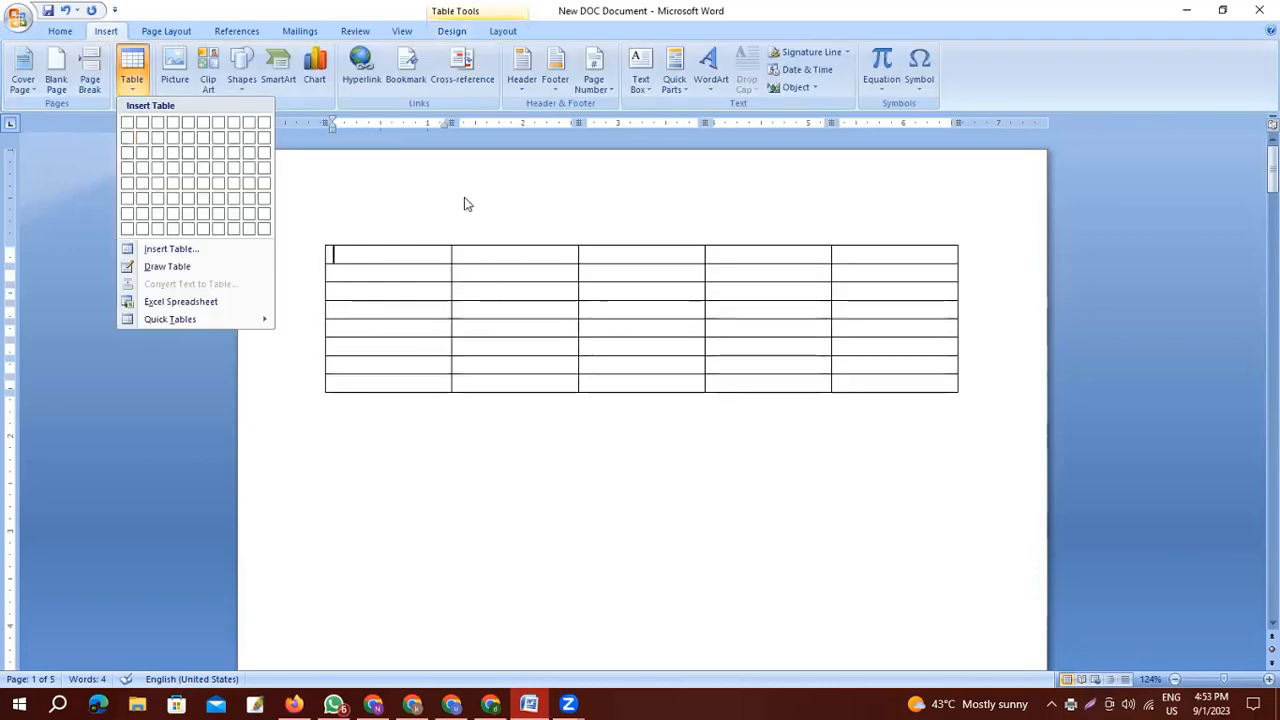
click(380, 232)
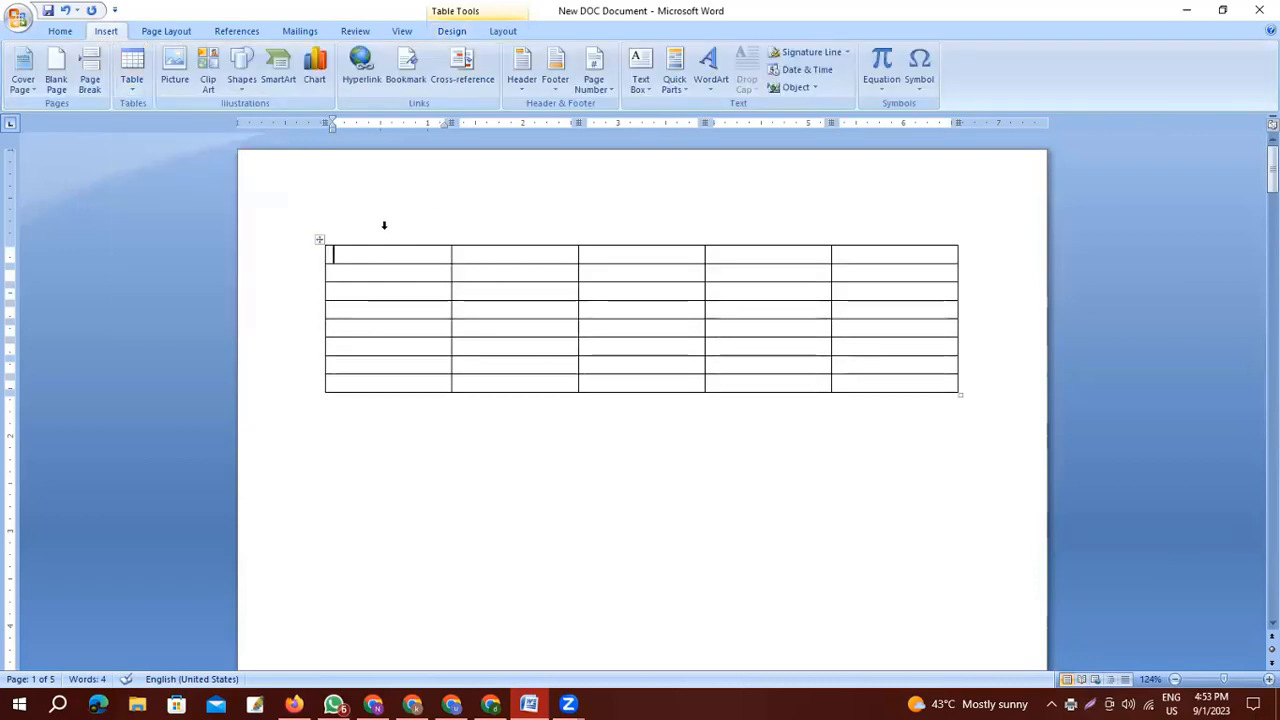
Add a new row below the last row of the table.
click(960, 383)
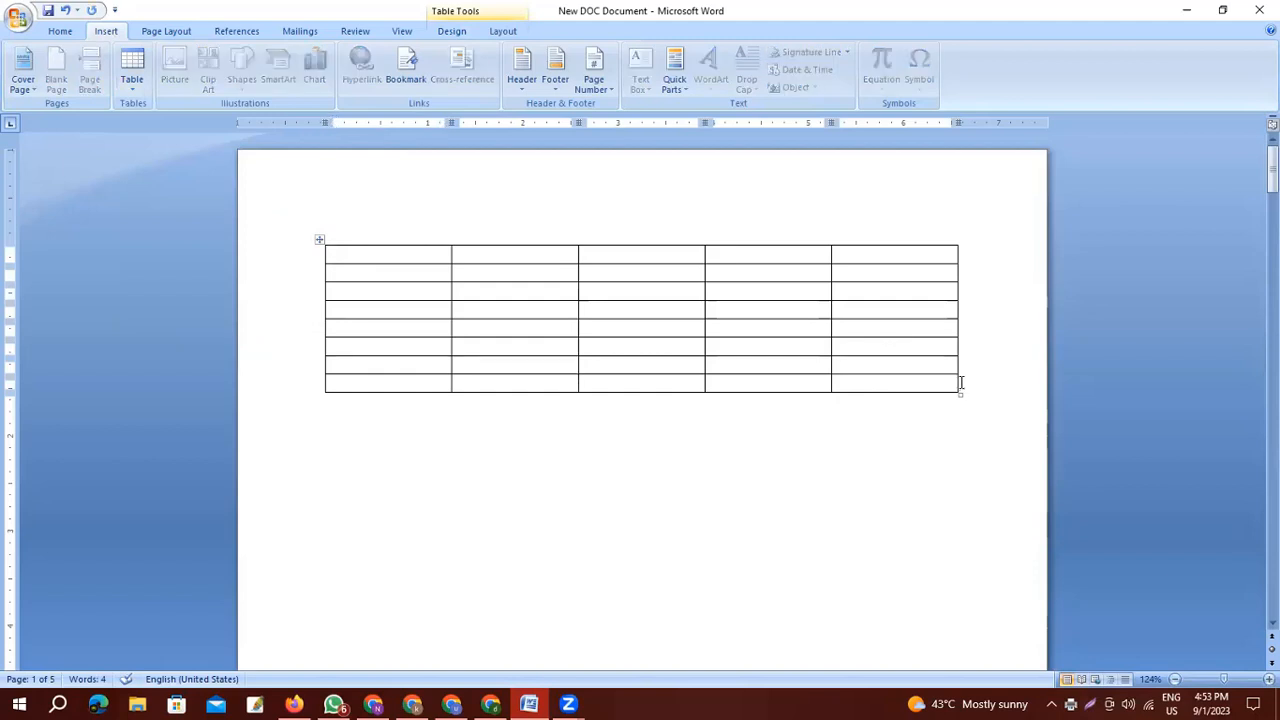
key(Return)
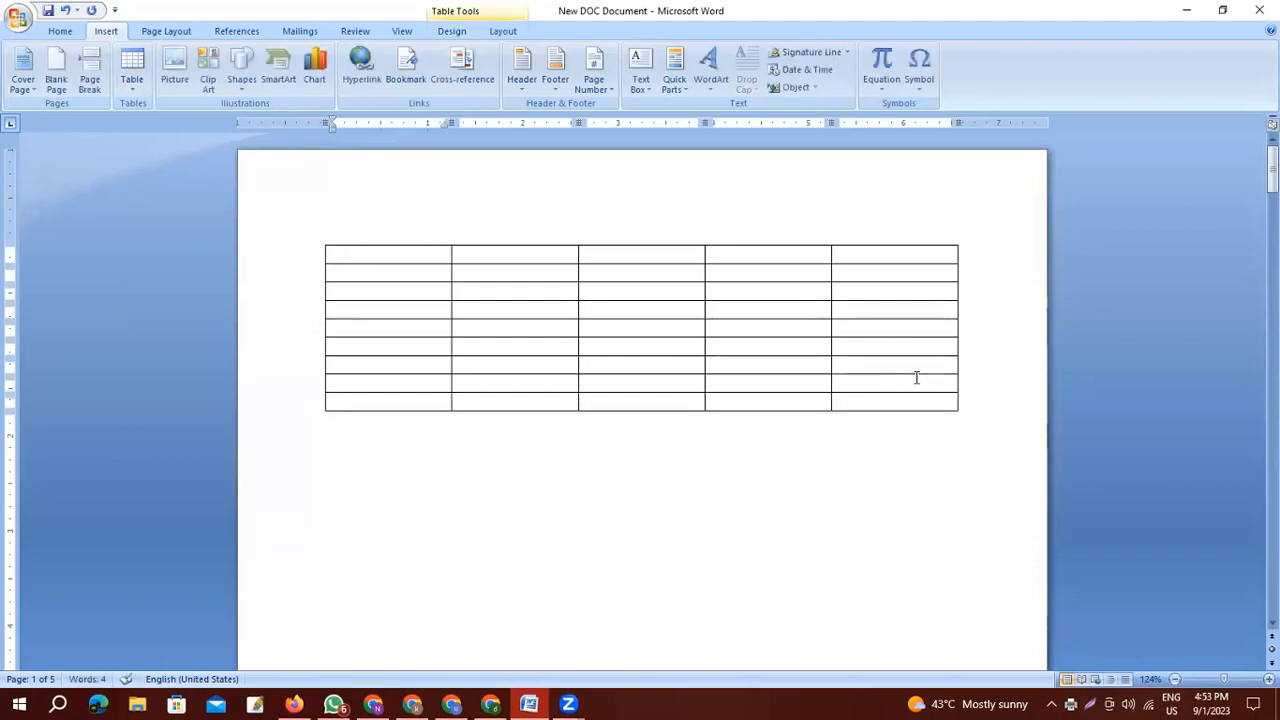
Append another row to the end of the table and fill the header row with Ser/no, Name, Salary, Designation and Remarks.
click(962, 401)
key(Return)
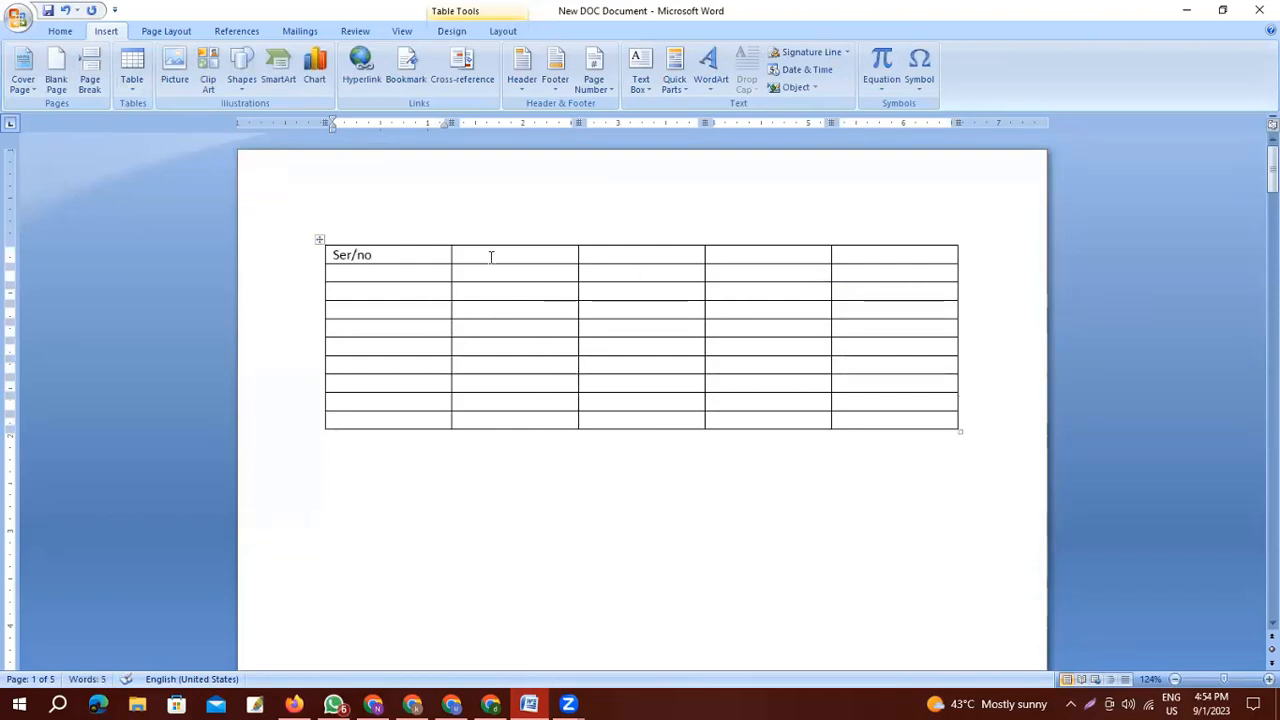
click(490, 257)
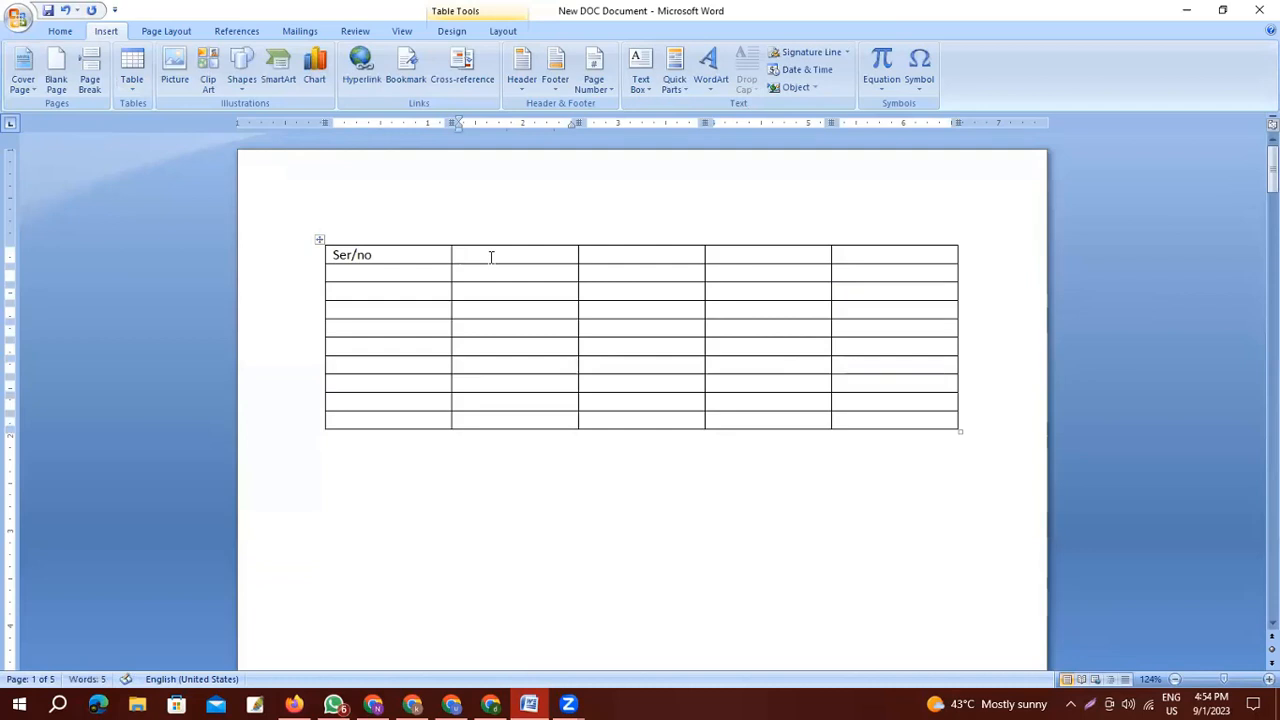
text(Name)
key(Tab)
text(Salary)
click(764, 257)
text(Designation)
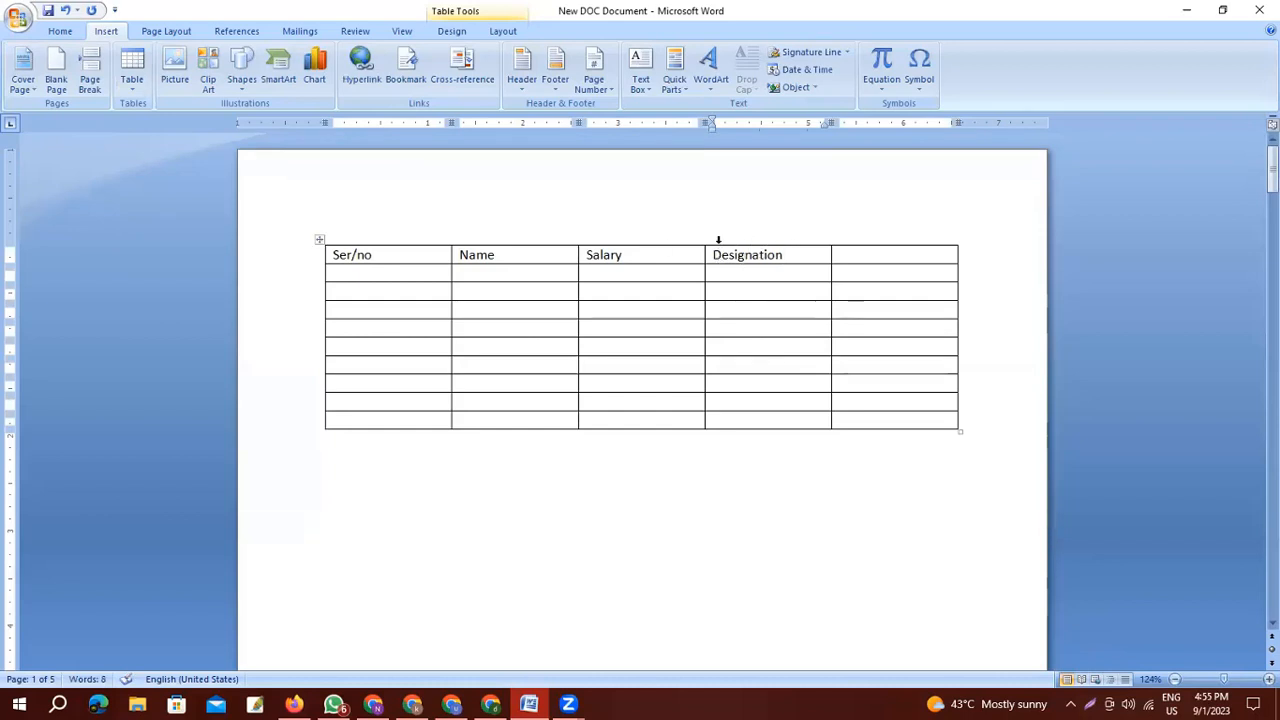
key(Tab)
text(Remarks)
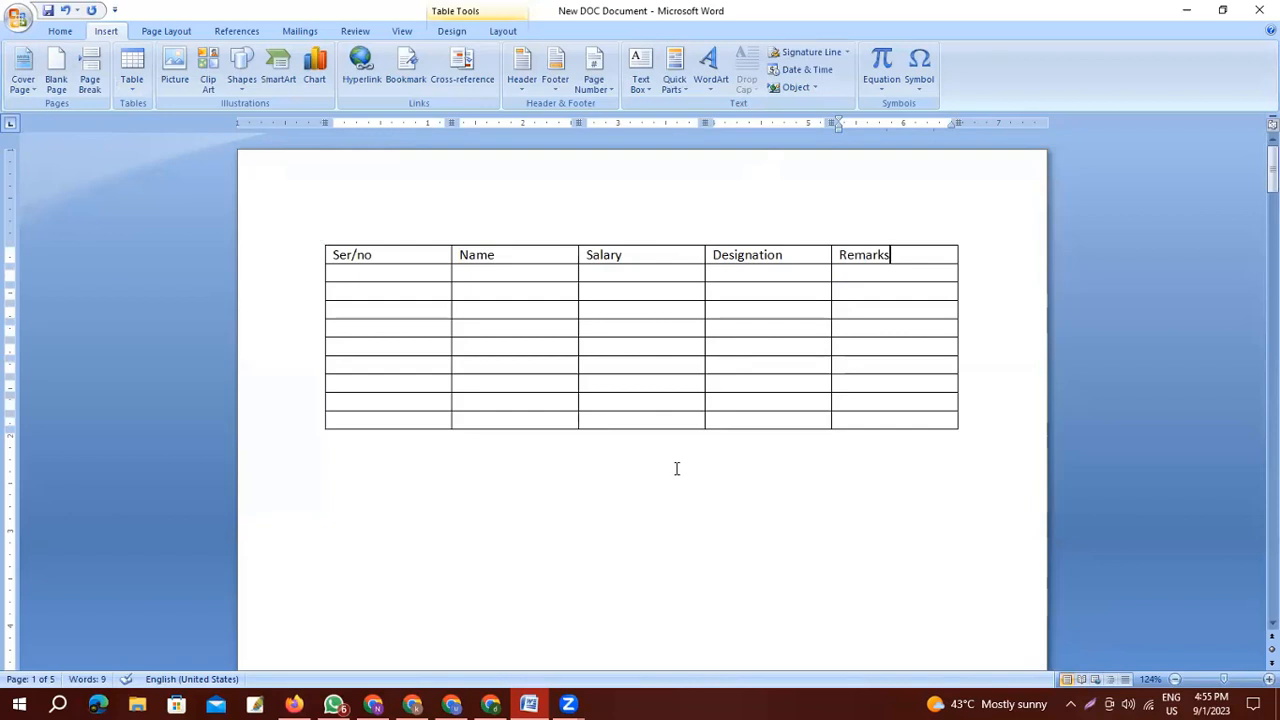
Number the rows under the Ser/no header from 1 to 10, adding one more table row for 10.
click(337, 272)
text(1)
click(343, 292)
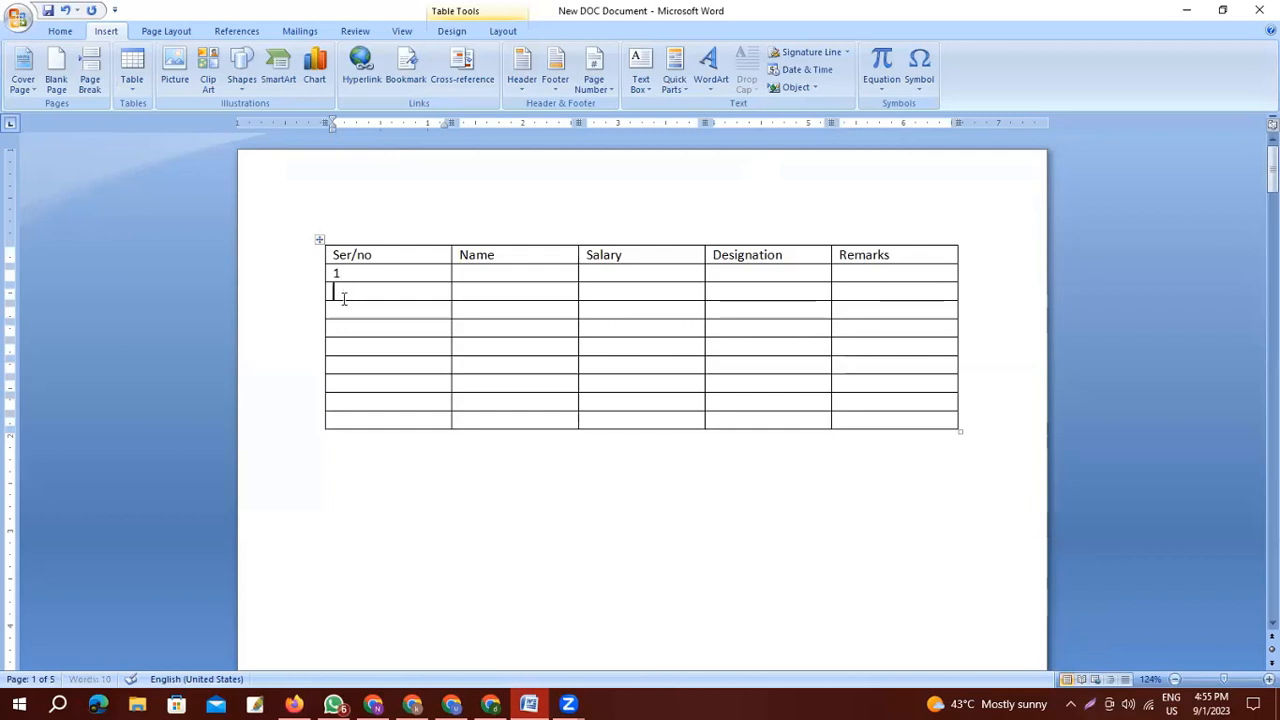
text(2)
click(343, 311)
text(3)
click(341, 328)
text(4)
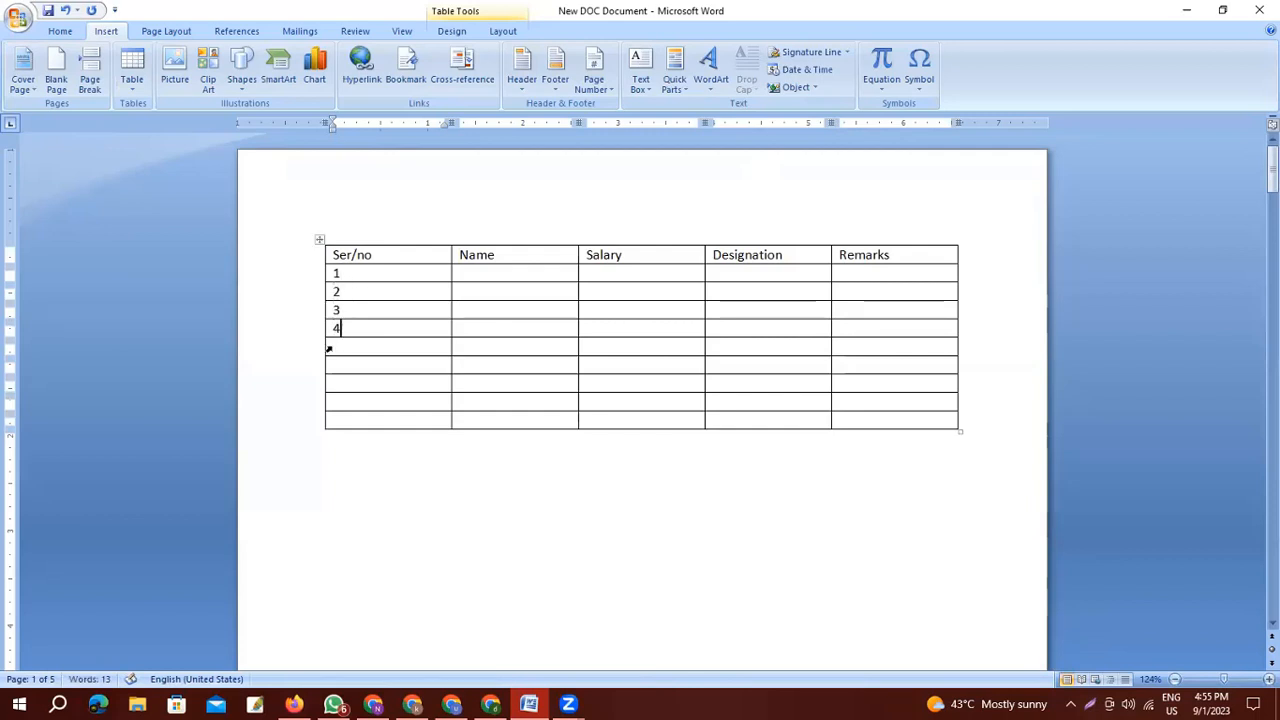
click(337, 347)
text(5)
click(340, 365)
text(6)
click(339, 384)
text(7)
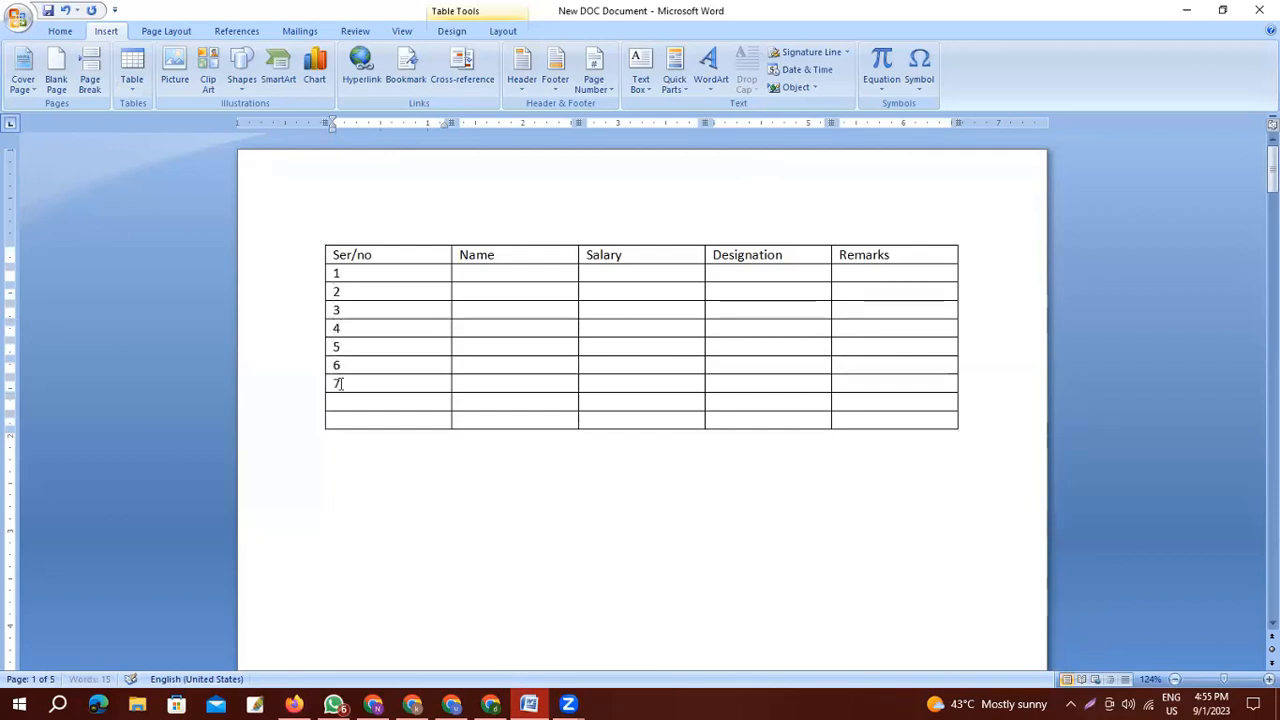
click(340, 401)
text(8)
click(340, 420)
text(9)
key(Return)
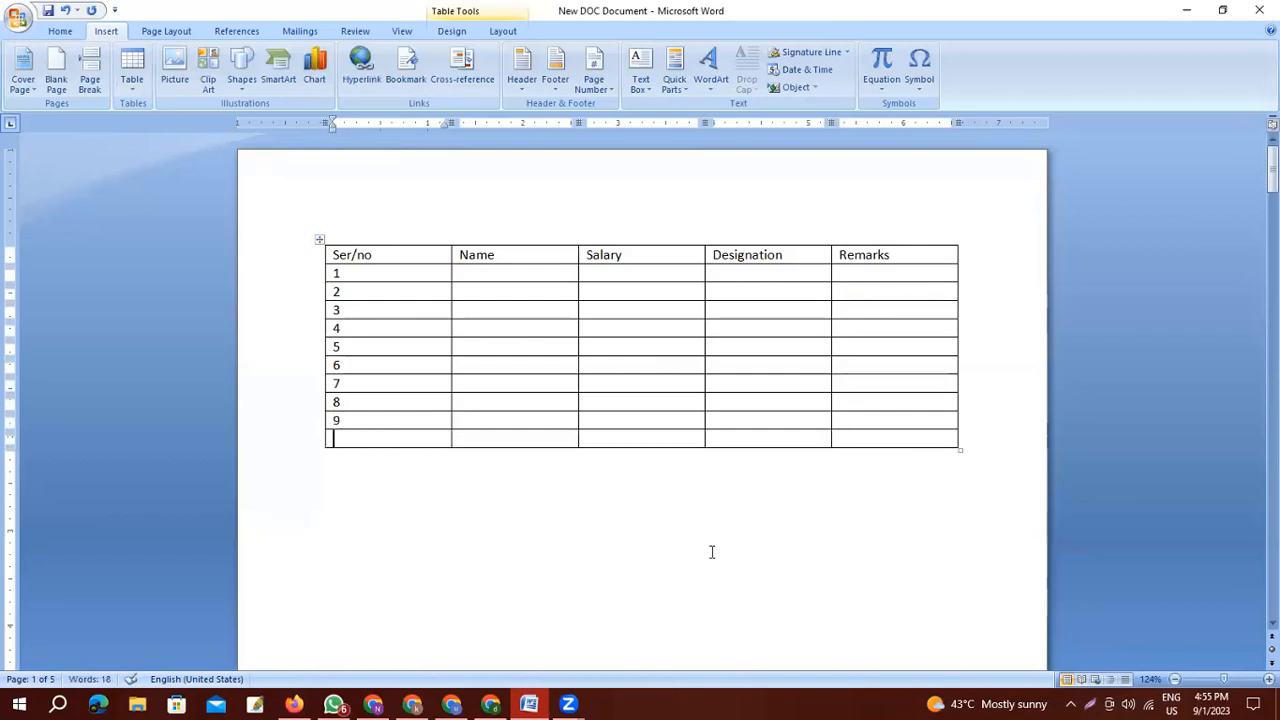
text(10)
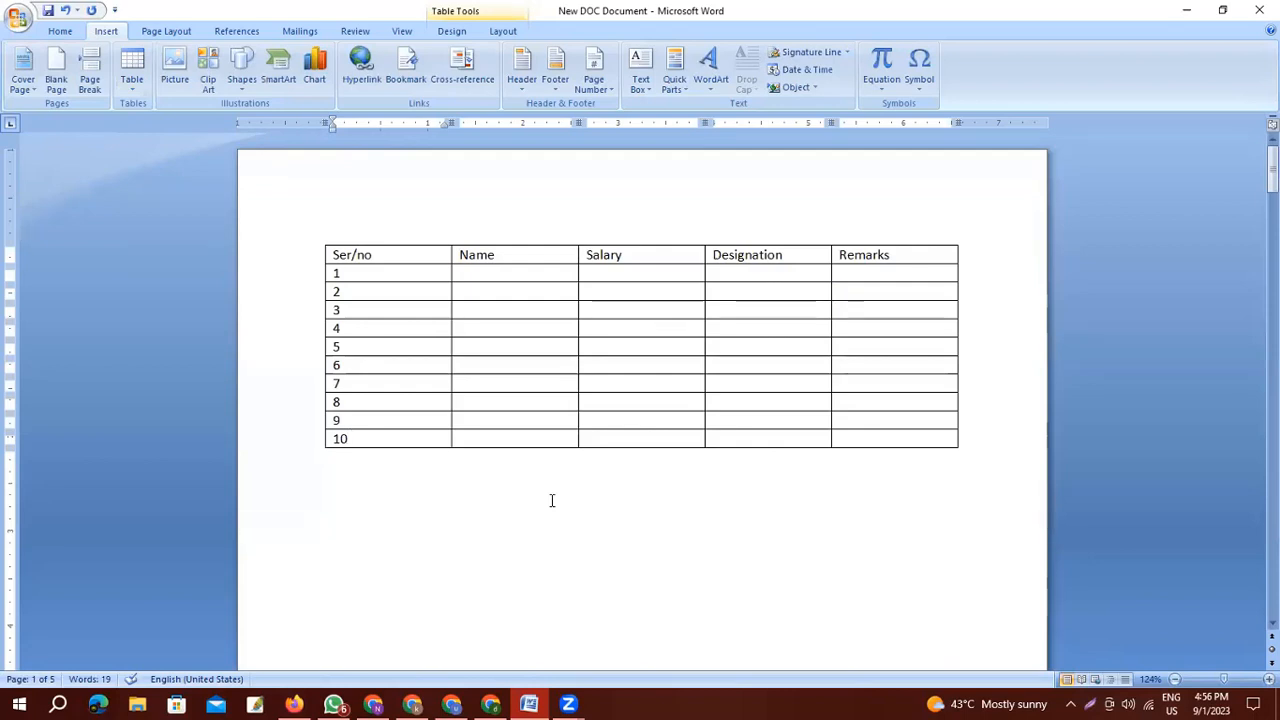
click(132, 75)
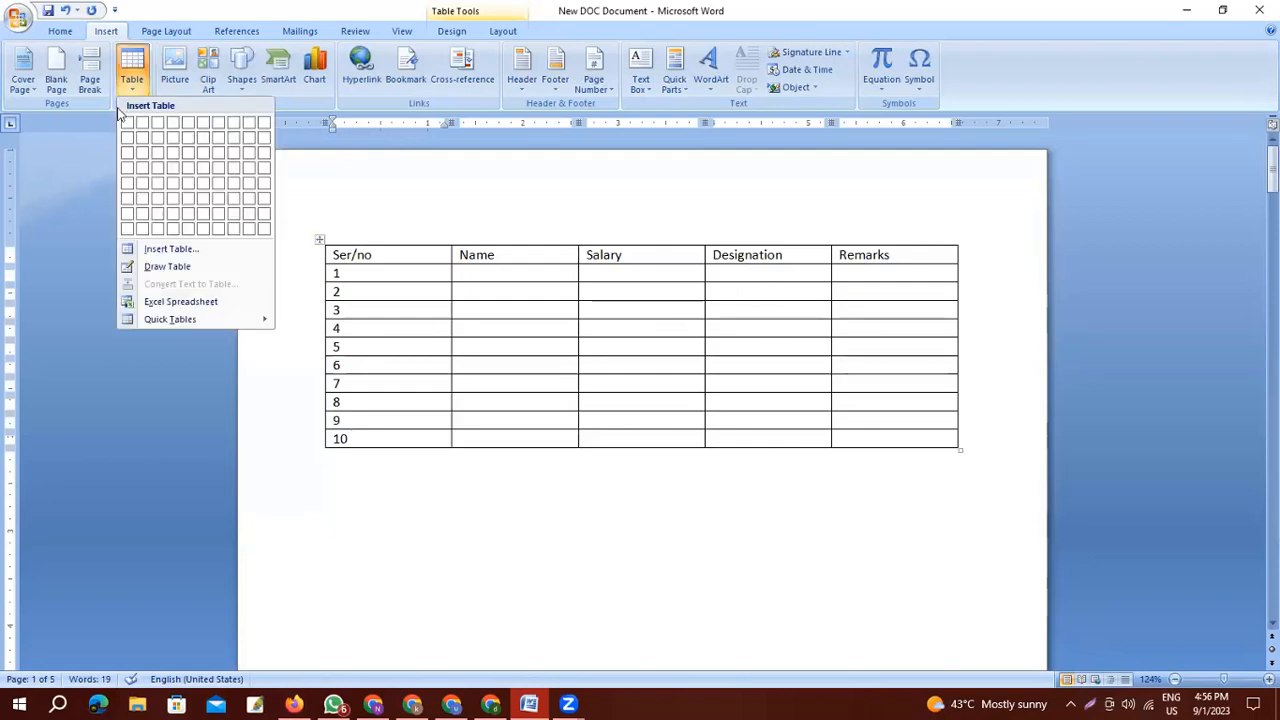
click(177, 253)
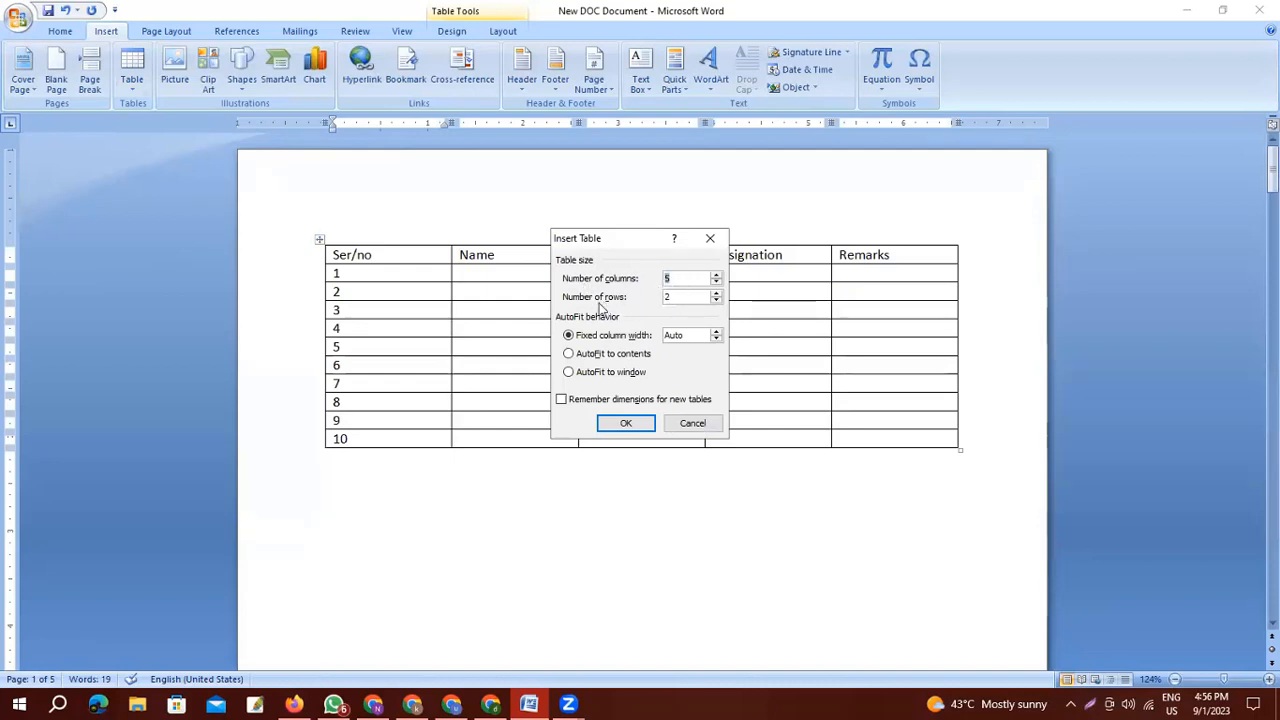
click(132, 89)
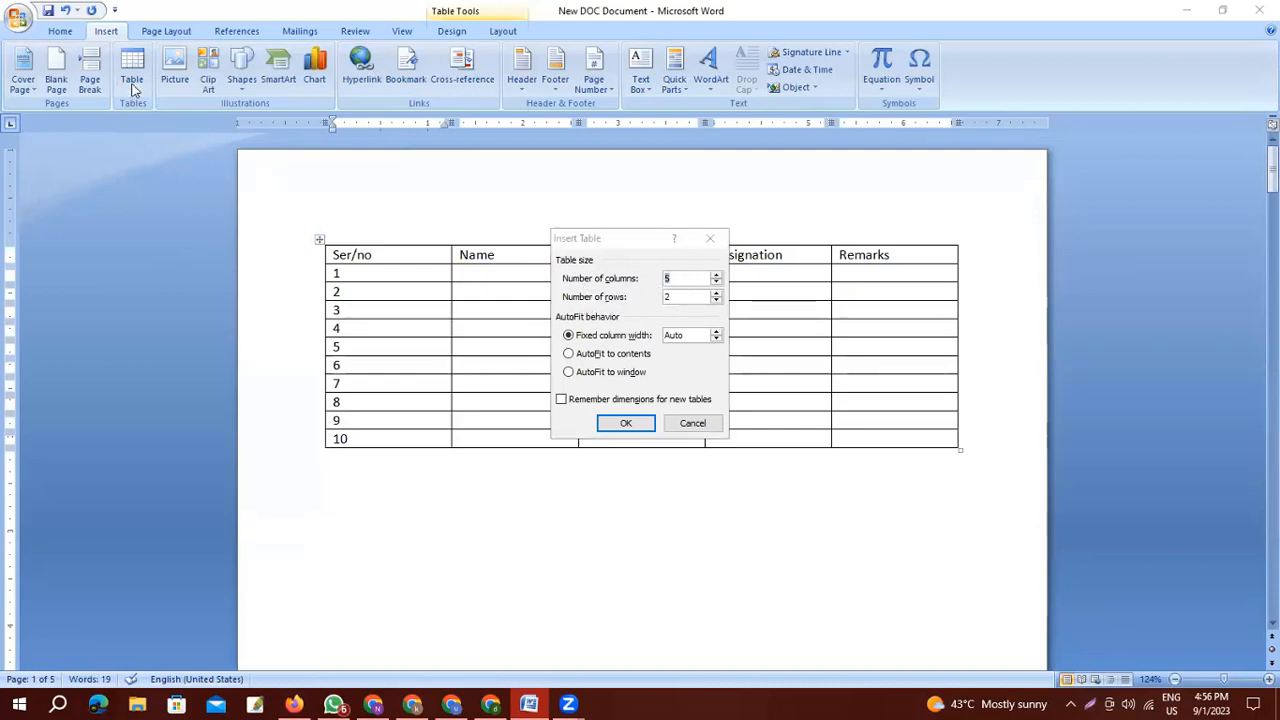
click(710, 239)
key(ctrl+z)
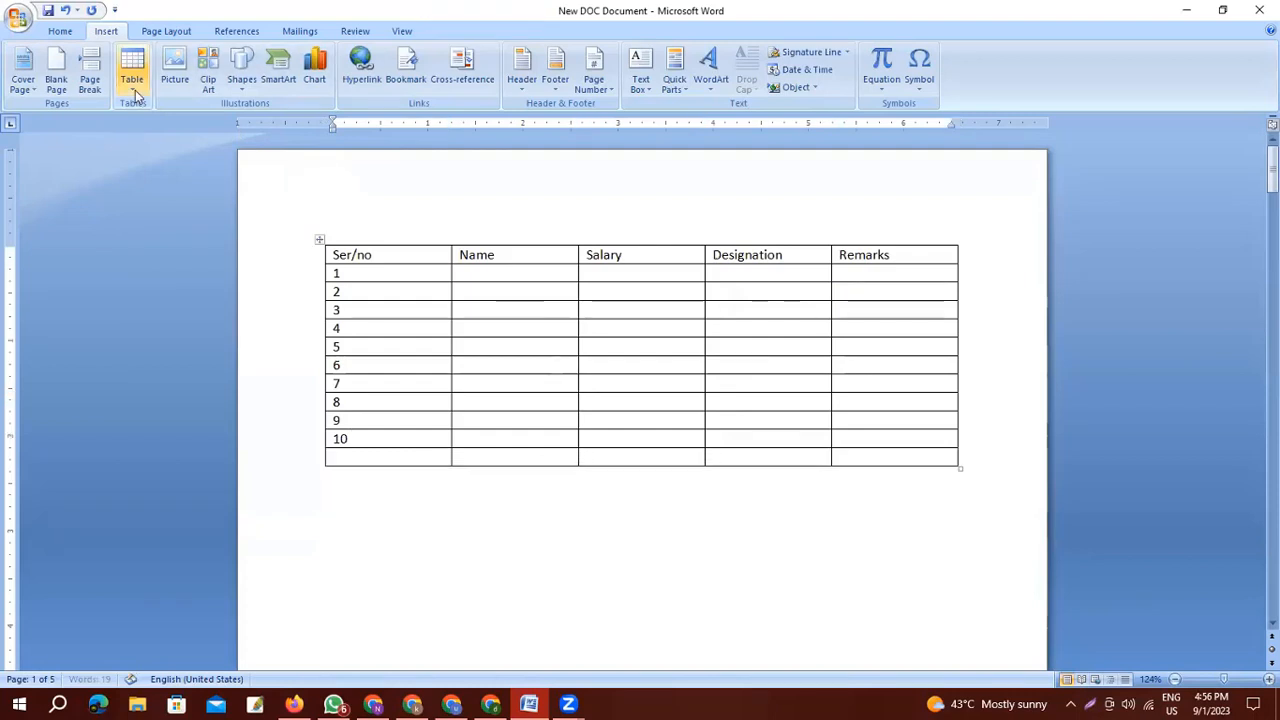
Insert a second table with 8 columns and 100 rows below the first one and look over its full length.
click(132, 89)
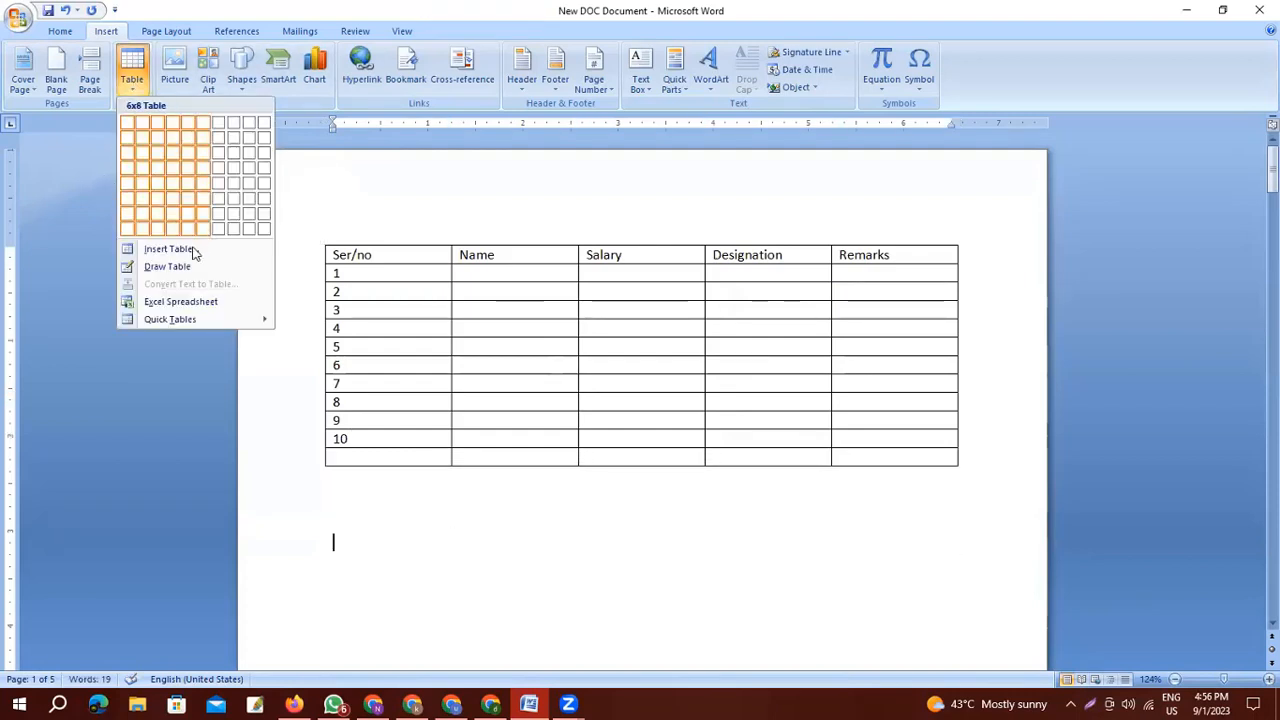
click(183, 250)
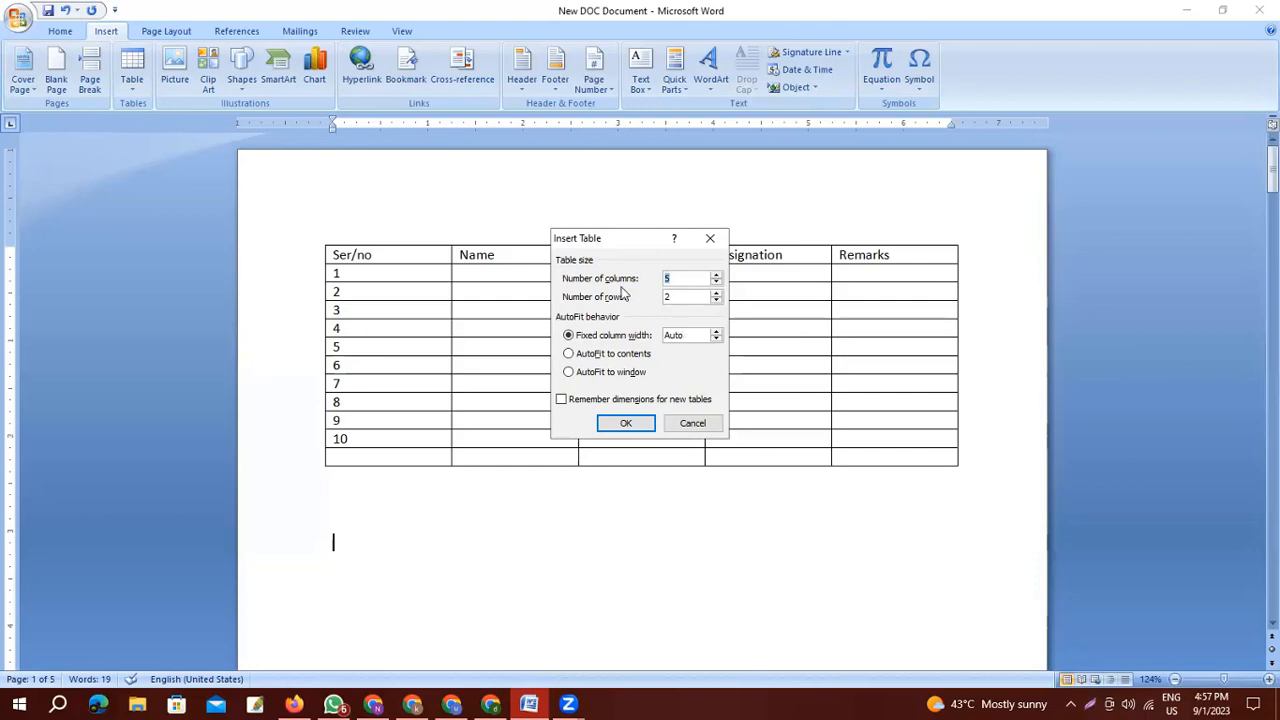
text(8)
text(100)
click(629, 423)
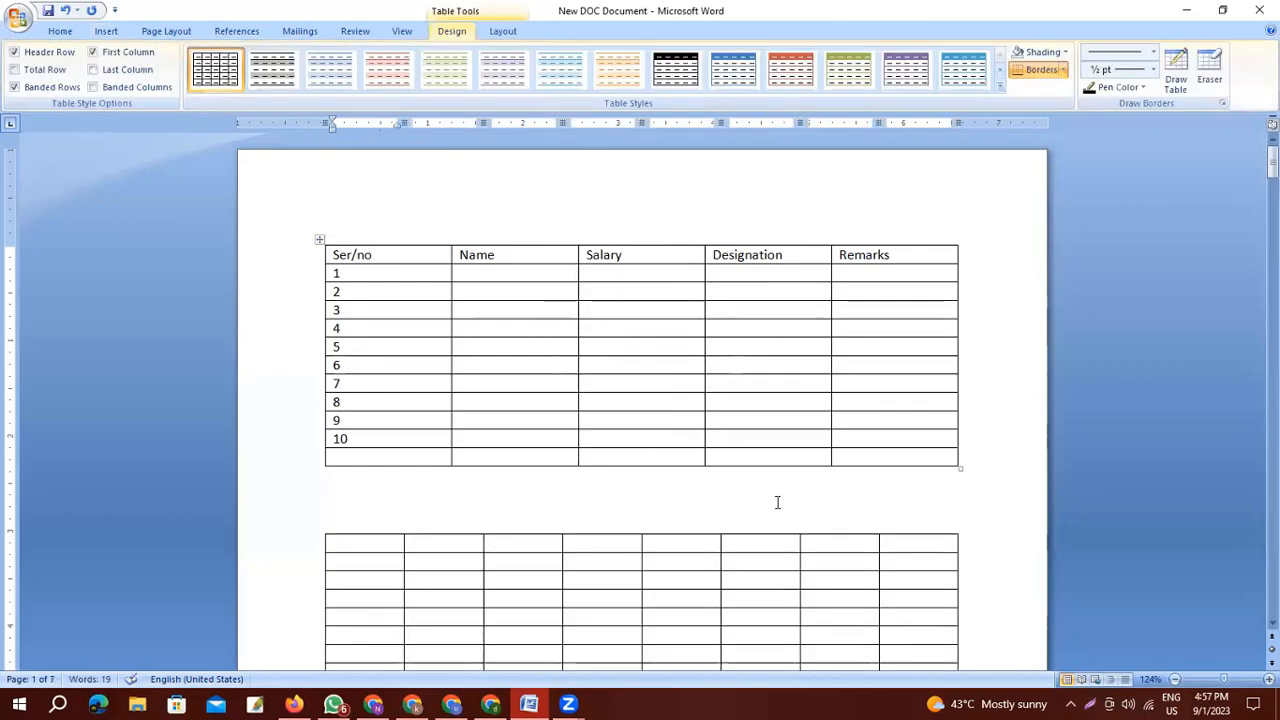
scroll(777, 503, down, 8)
scroll(781, 481, down, 15)
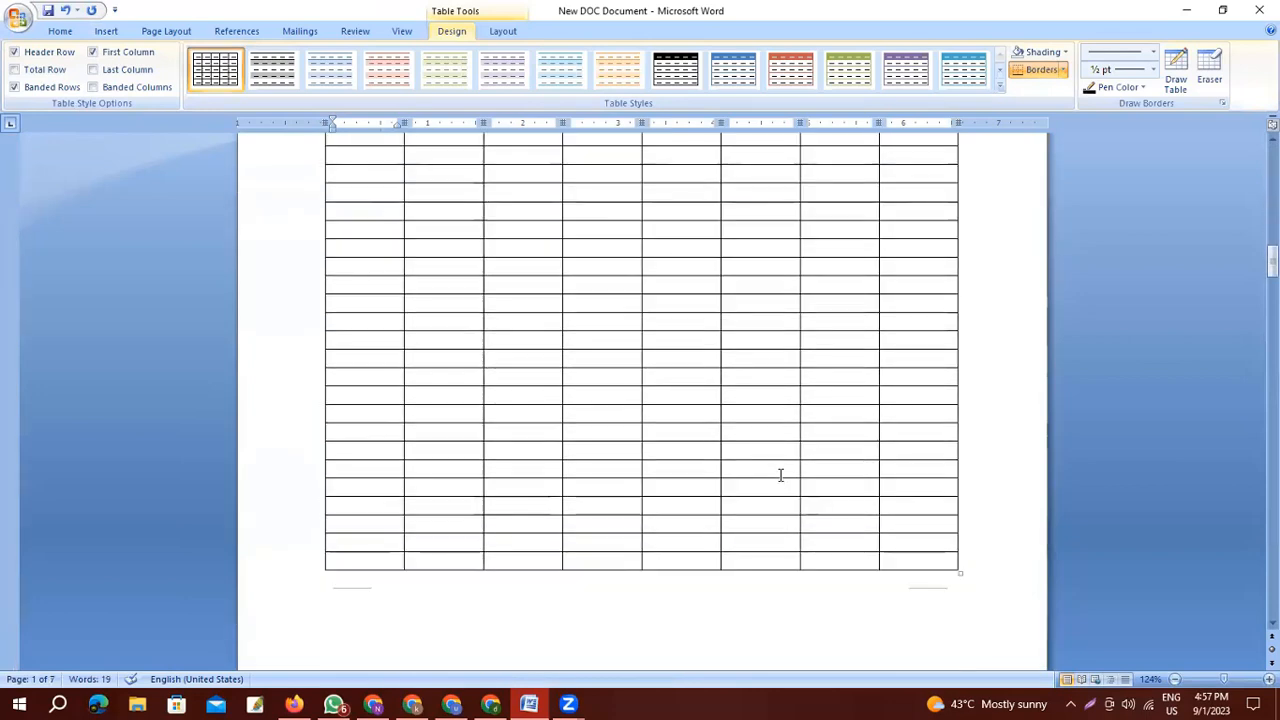
scroll(788, 477, down, 10)
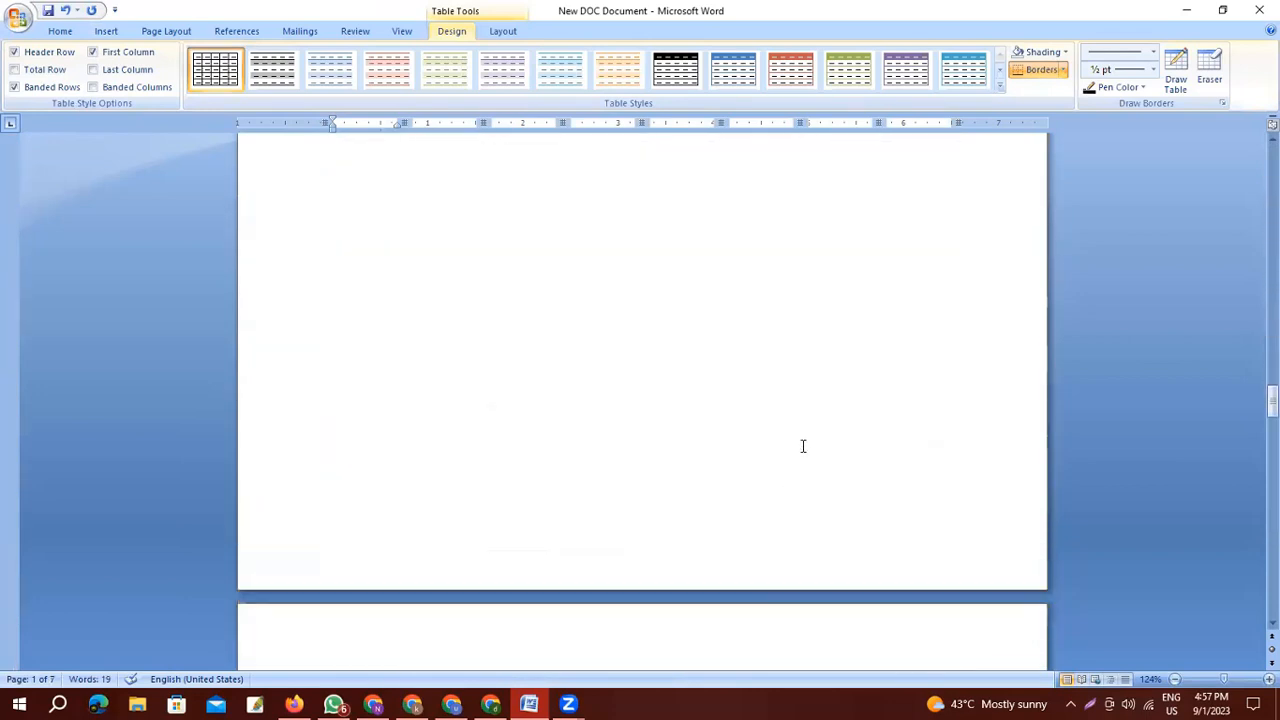
scroll(806, 444, up, 15)
scroll(822, 437, up, 8)
Split the first table's Salary and Designation columns below the header and its whole Remarks column by drawing vertical borders with Draw Table.
click(106, 31)
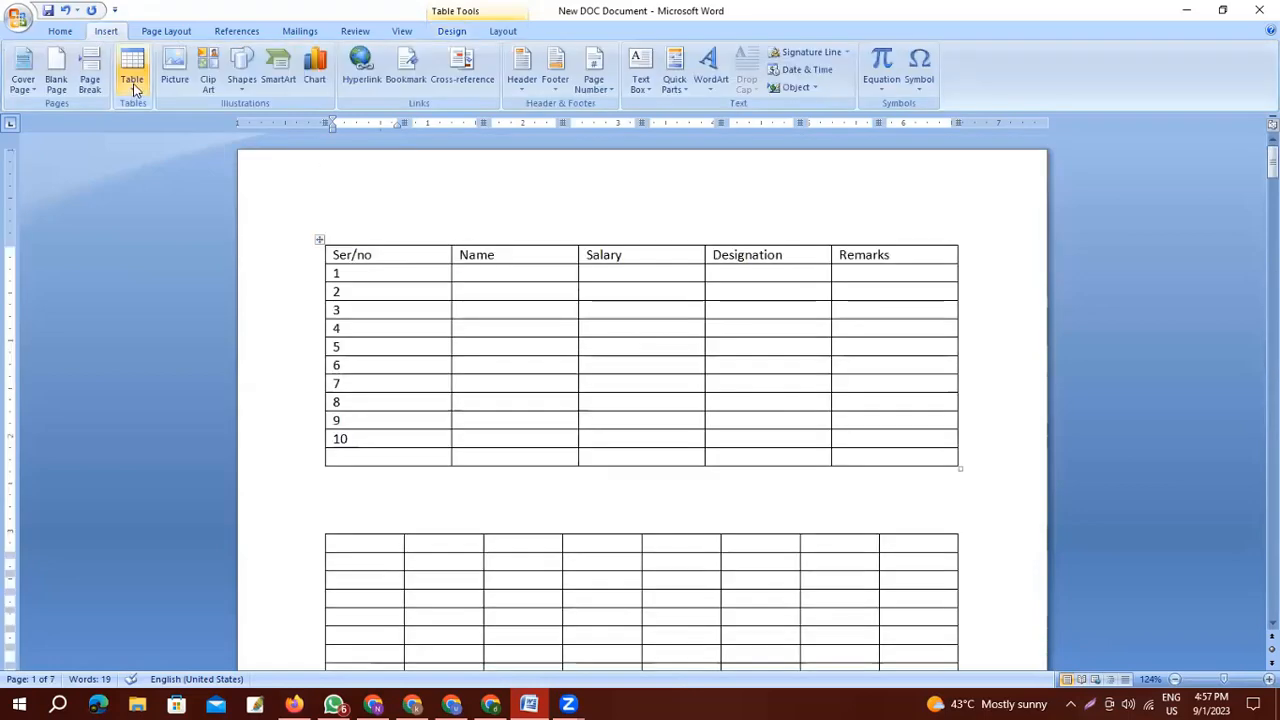
click(131, 70)
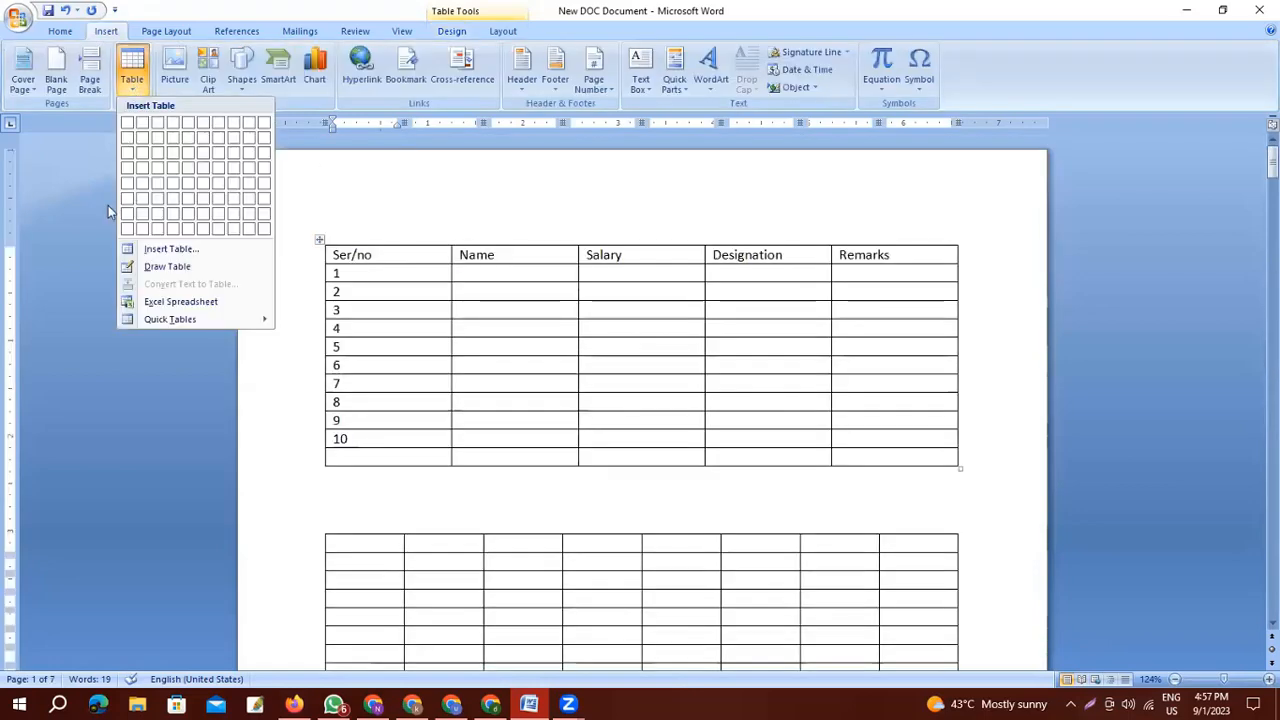
click(166, 267)
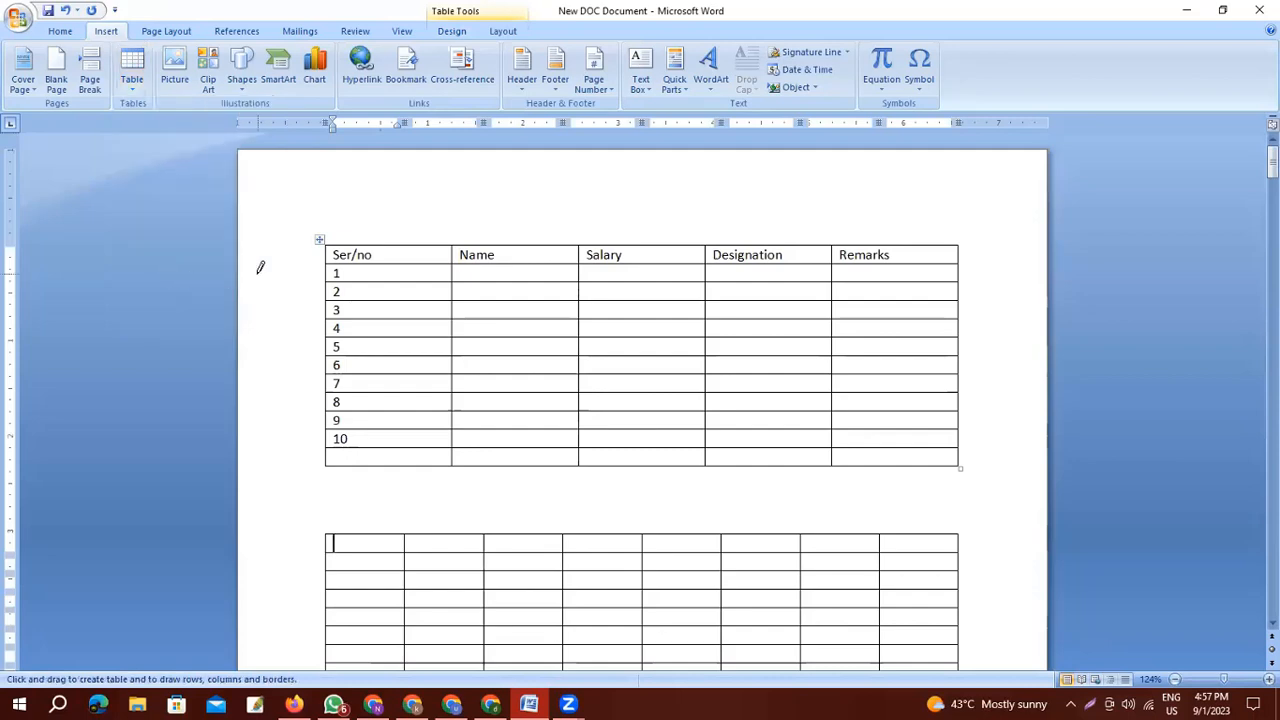
click(131, 70)
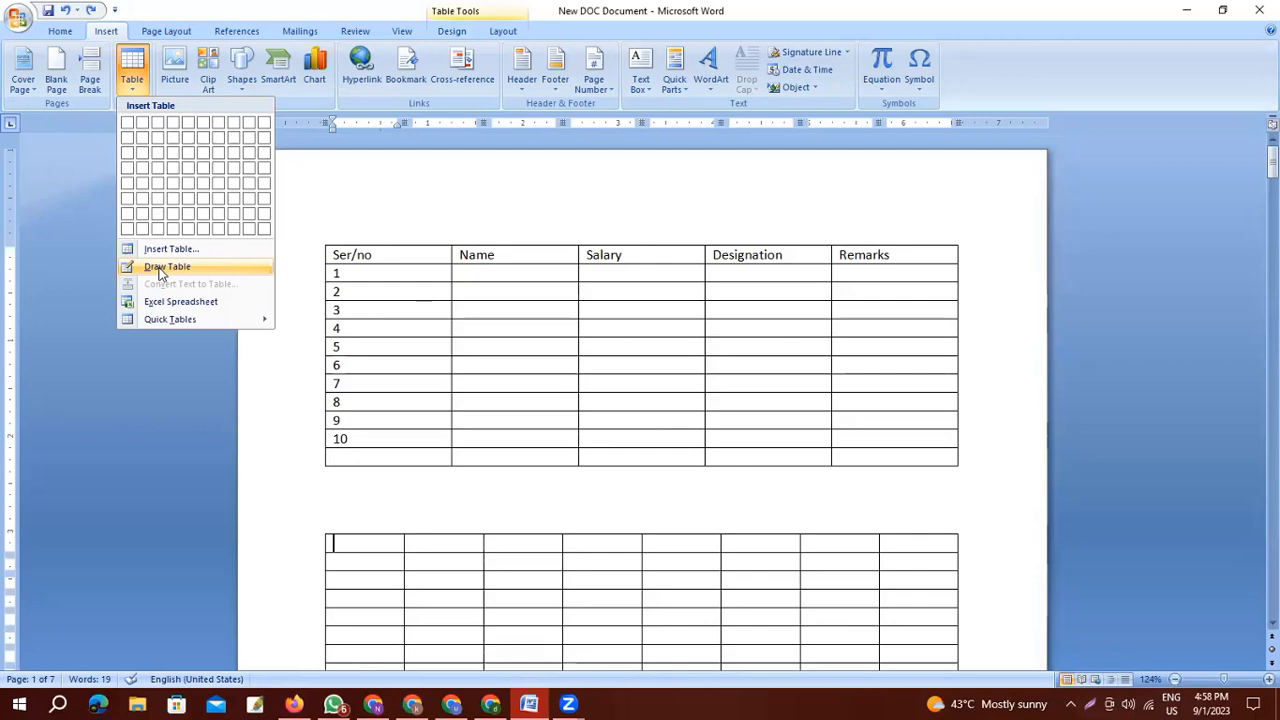
click(170, 267)
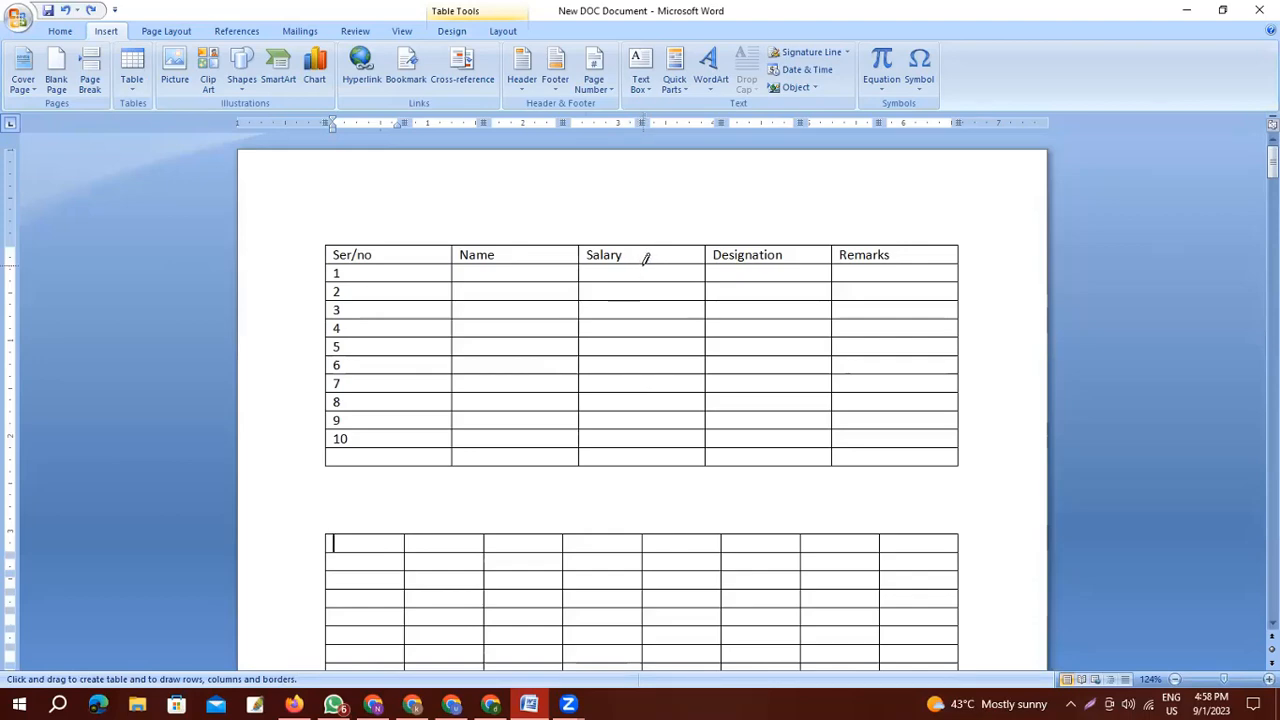
drag(644, 262, 636, 455)
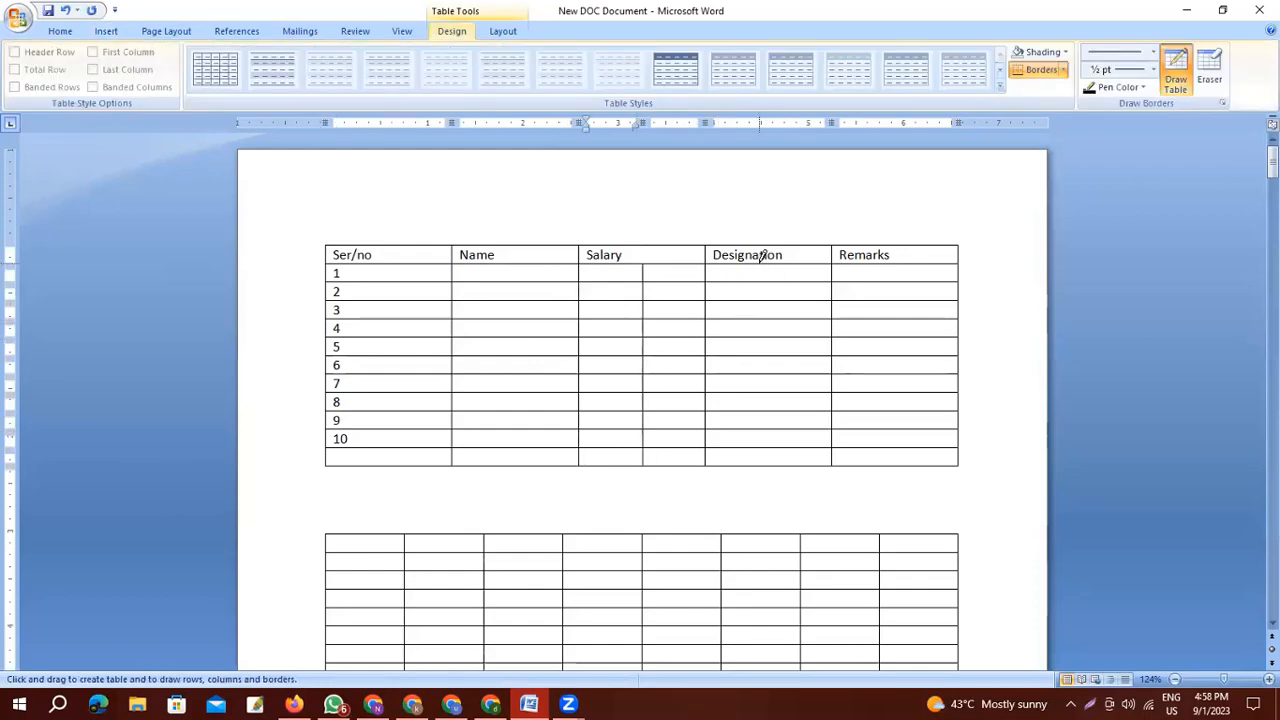
drag(758, 262, 756, 455)
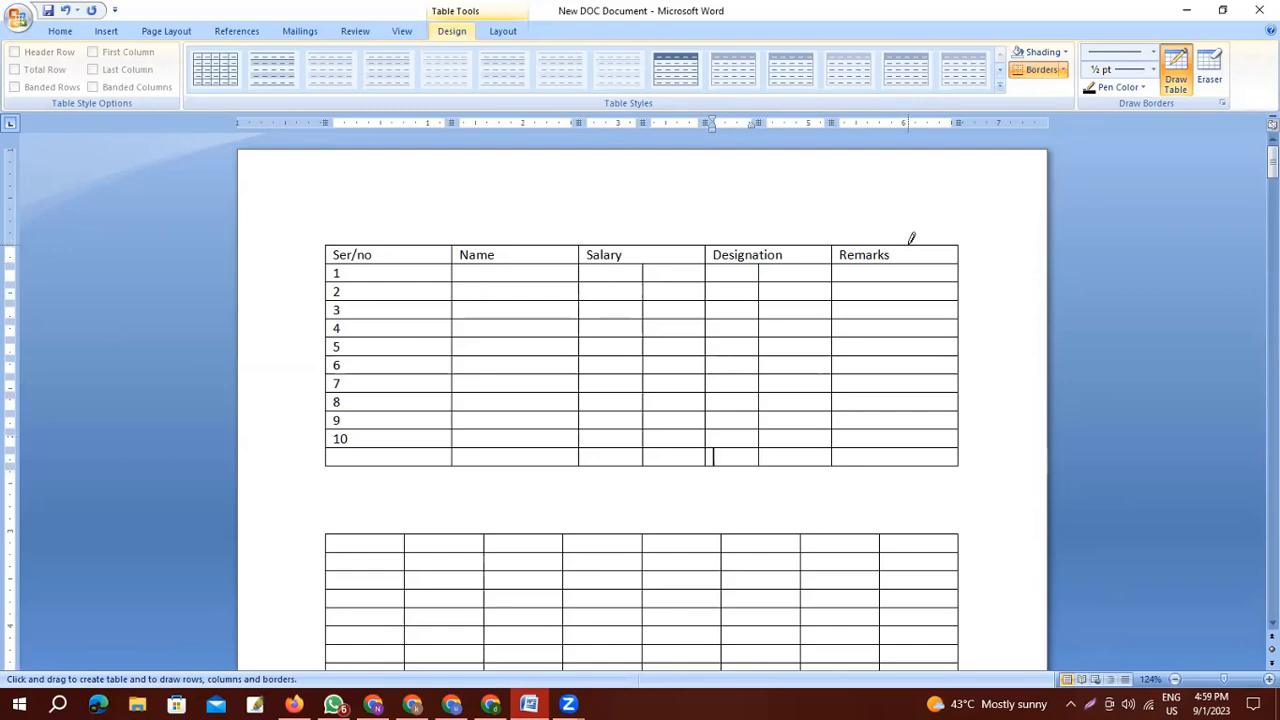
drag(909, 246, 909, 458)
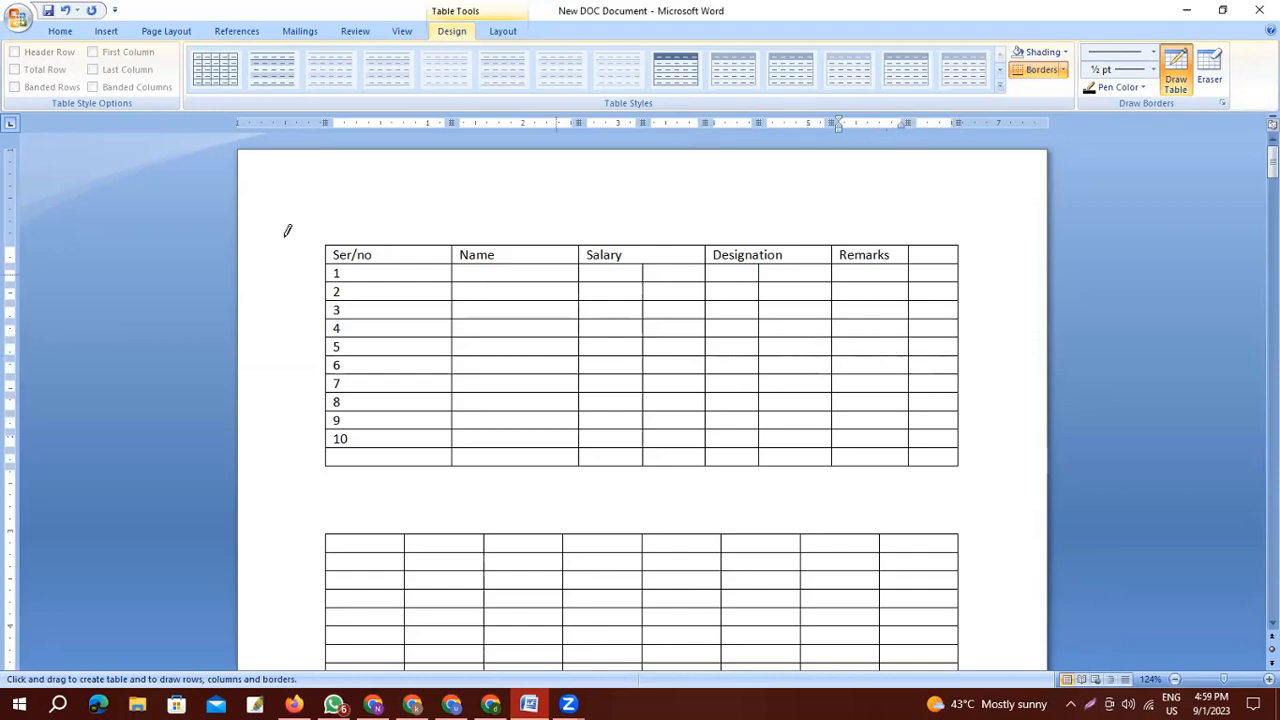
click(106, 33)
click(134, 88)
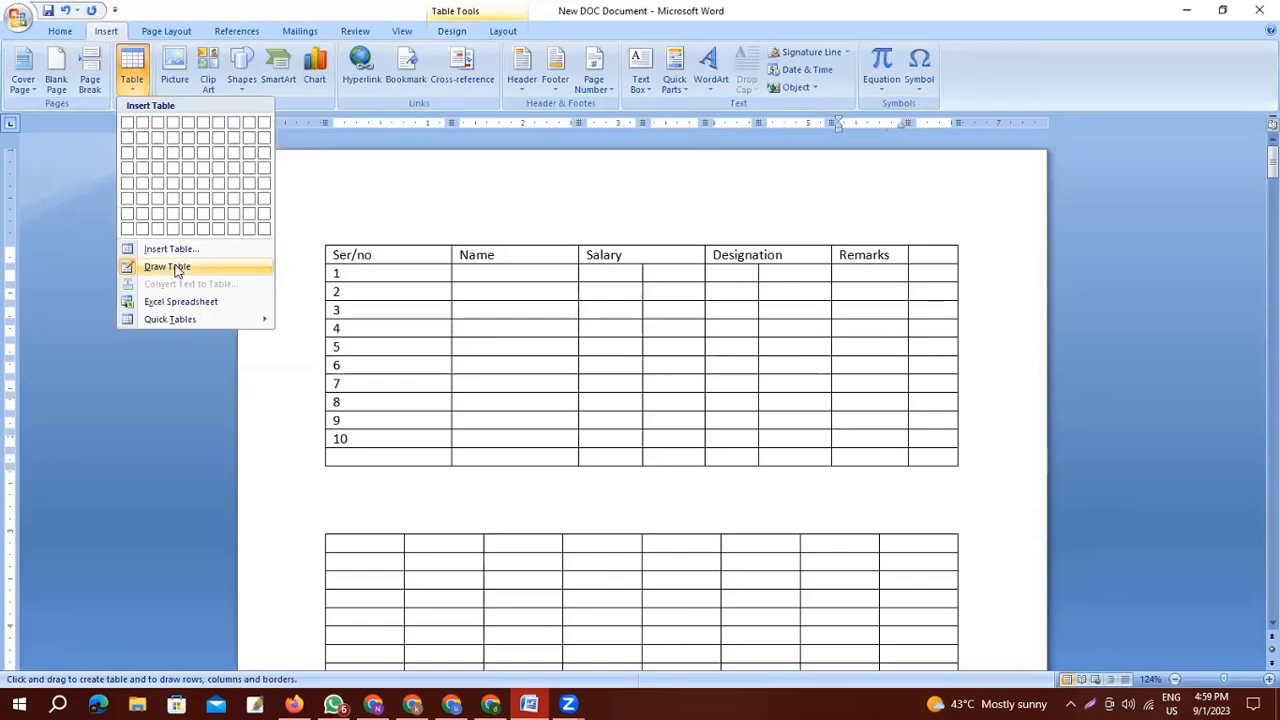
click(168, 267)
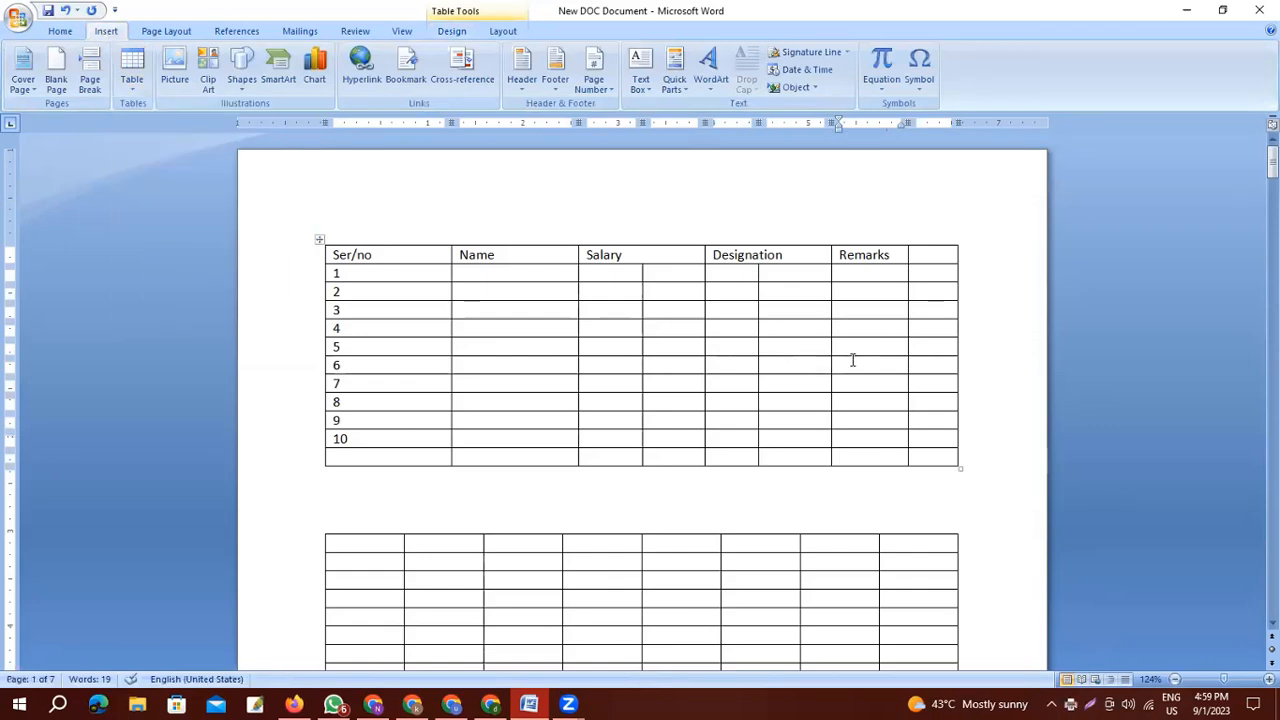
Resize the first table by extending its outer edge into the margin, slightly narrowing the Remarks column and making the last row taller.
drag(957, 327, 974, 327)
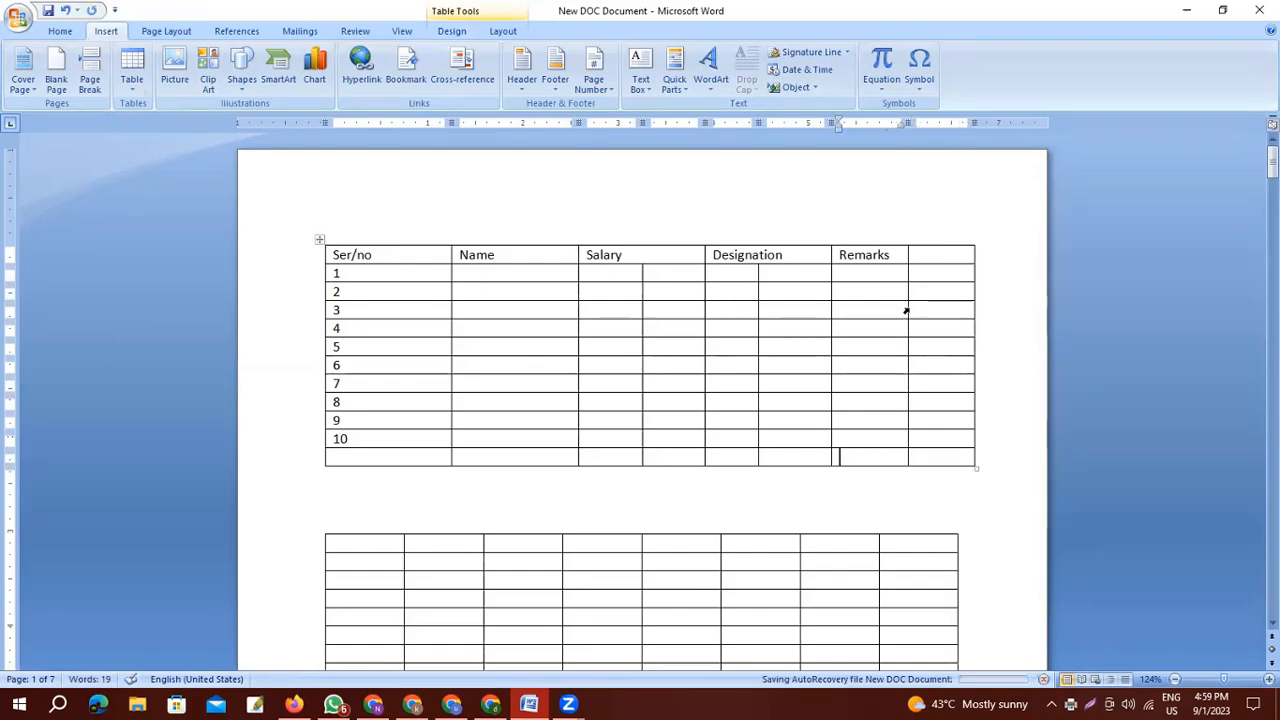
drag(908, 308, 898, 310)
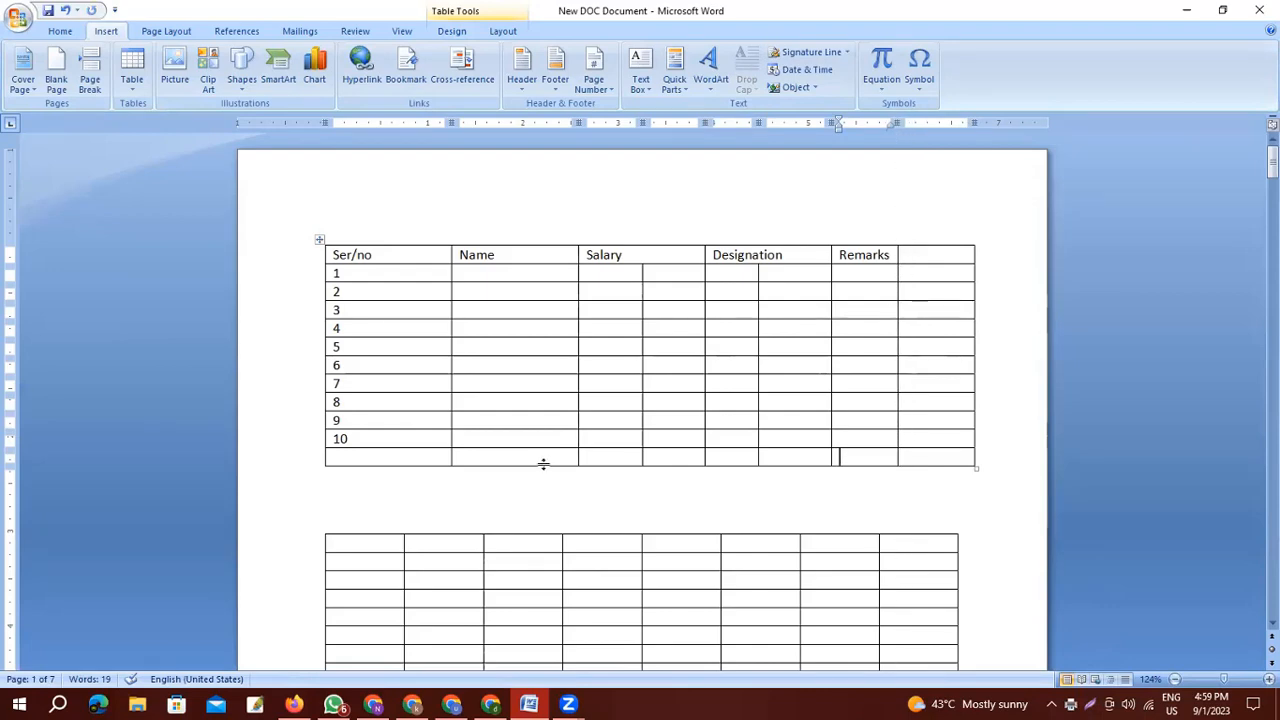
drag(543, 463, 543, 494)
Insert a page break in the empty area after the end of the 8-column table.
click(131, 79)
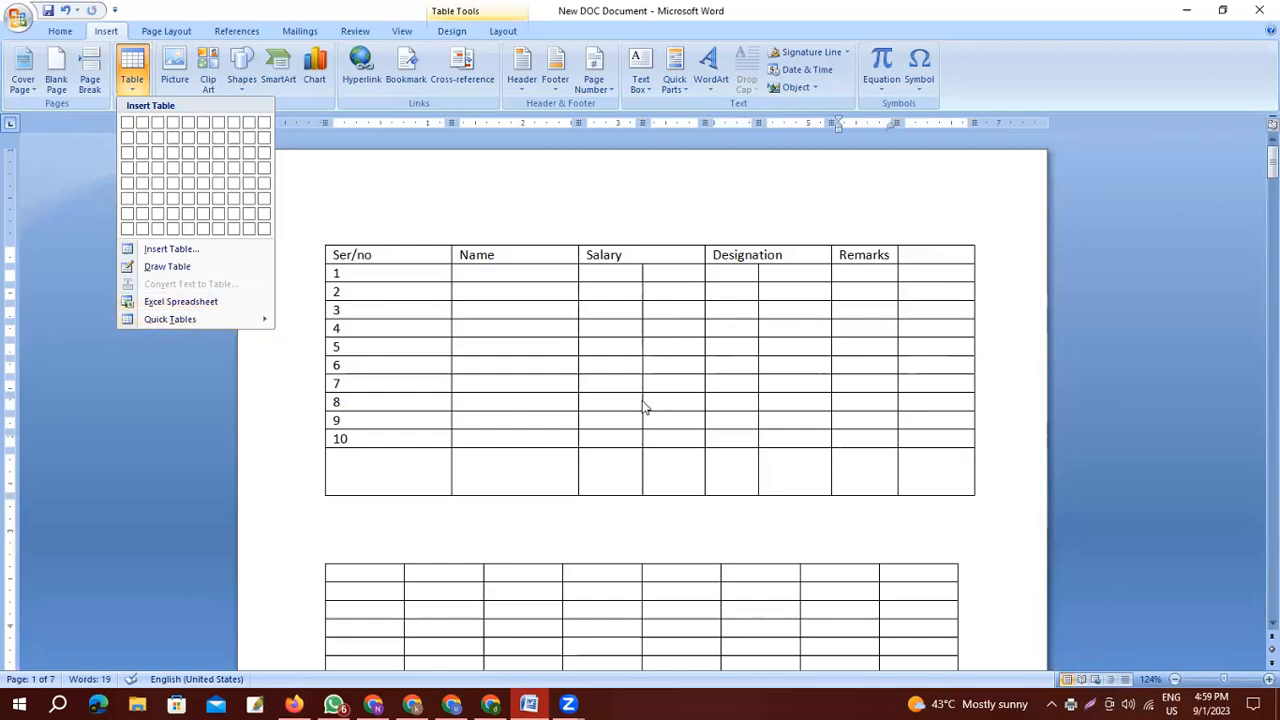
click(726, 346)
scroll(722, 348, down, 10)
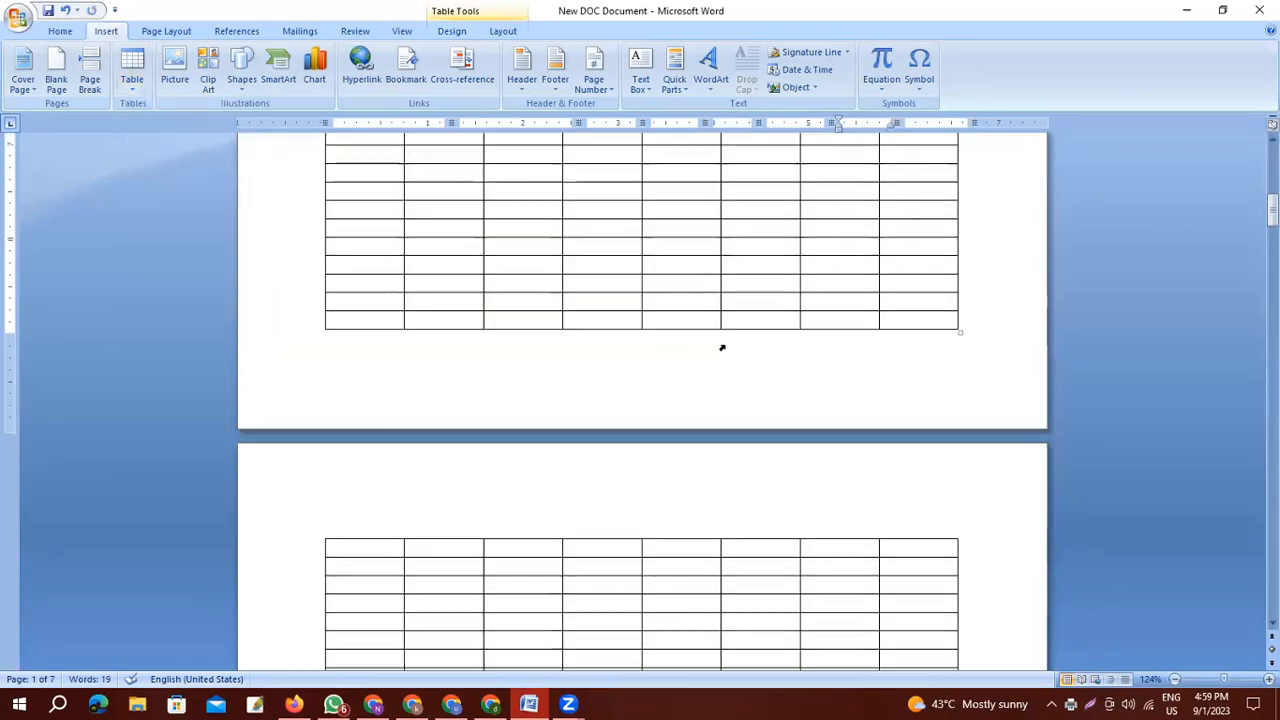
scroll(722, 348, down, 15)
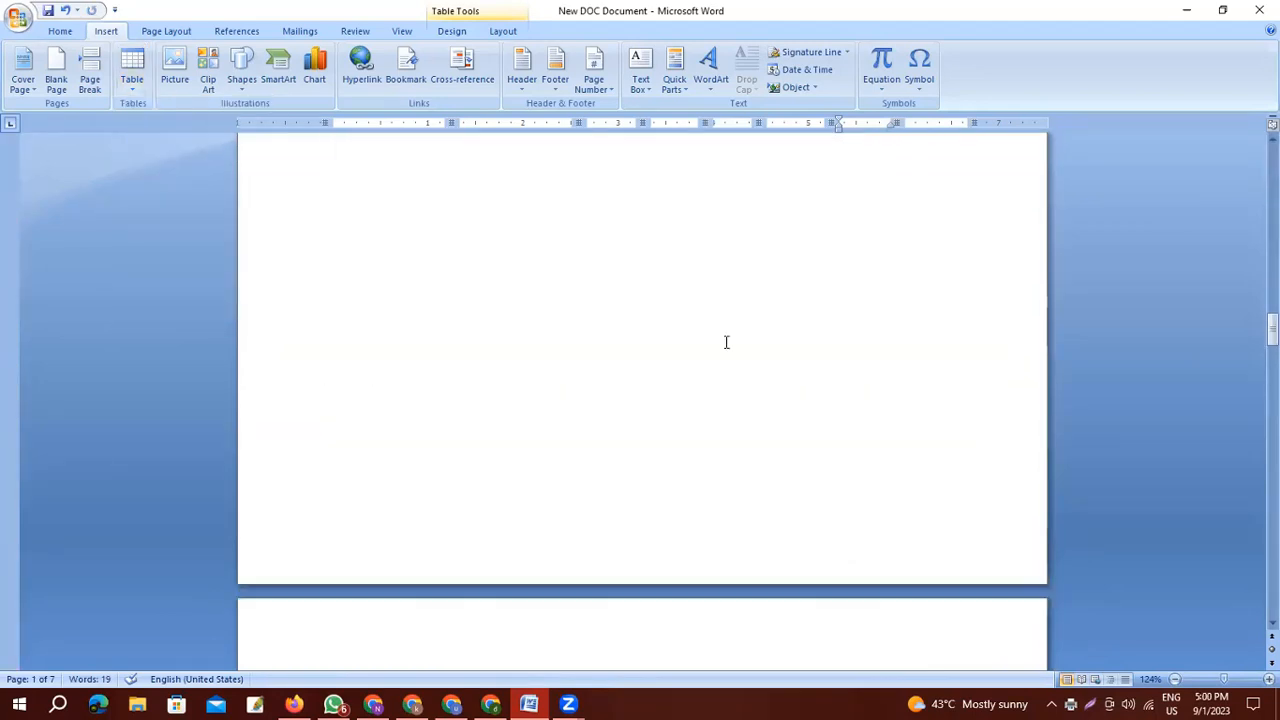
click(397, 438)
key(ctrl+Return)
Insert the With Subheads 2 quick table on the new page after the page break and look over the whole table.
click(132, 75)
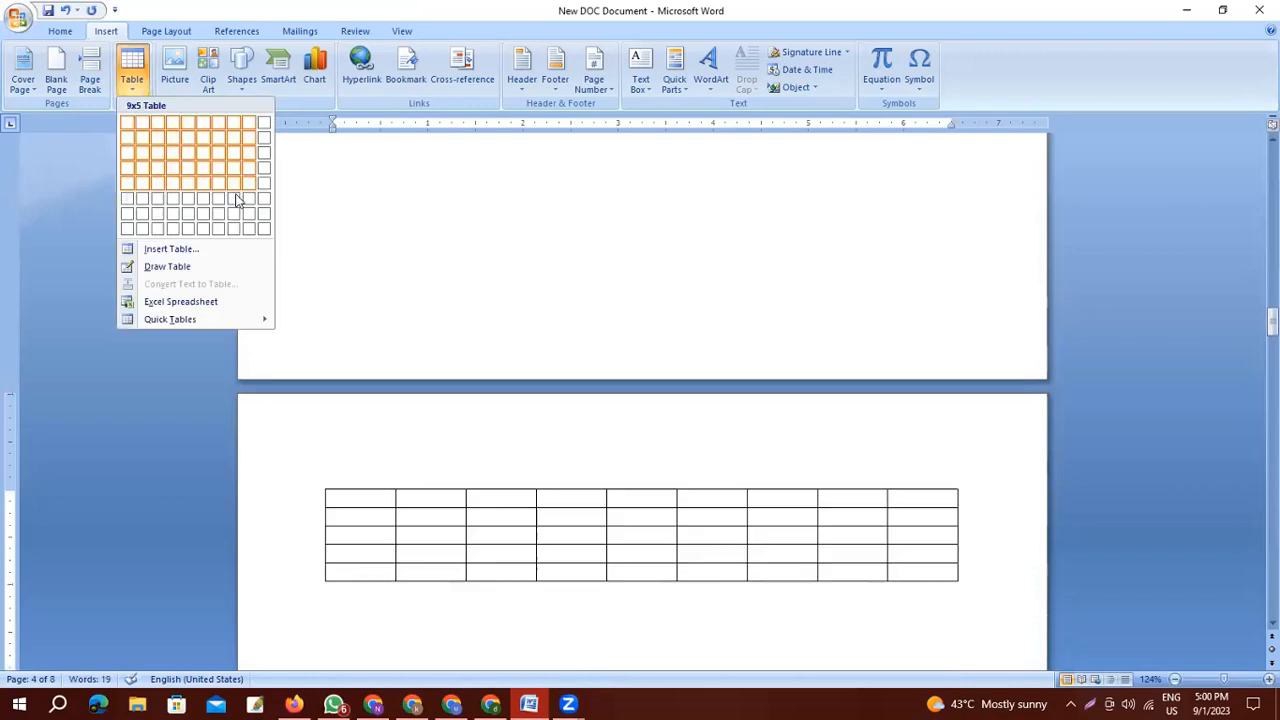
mouse_move(188, 322)
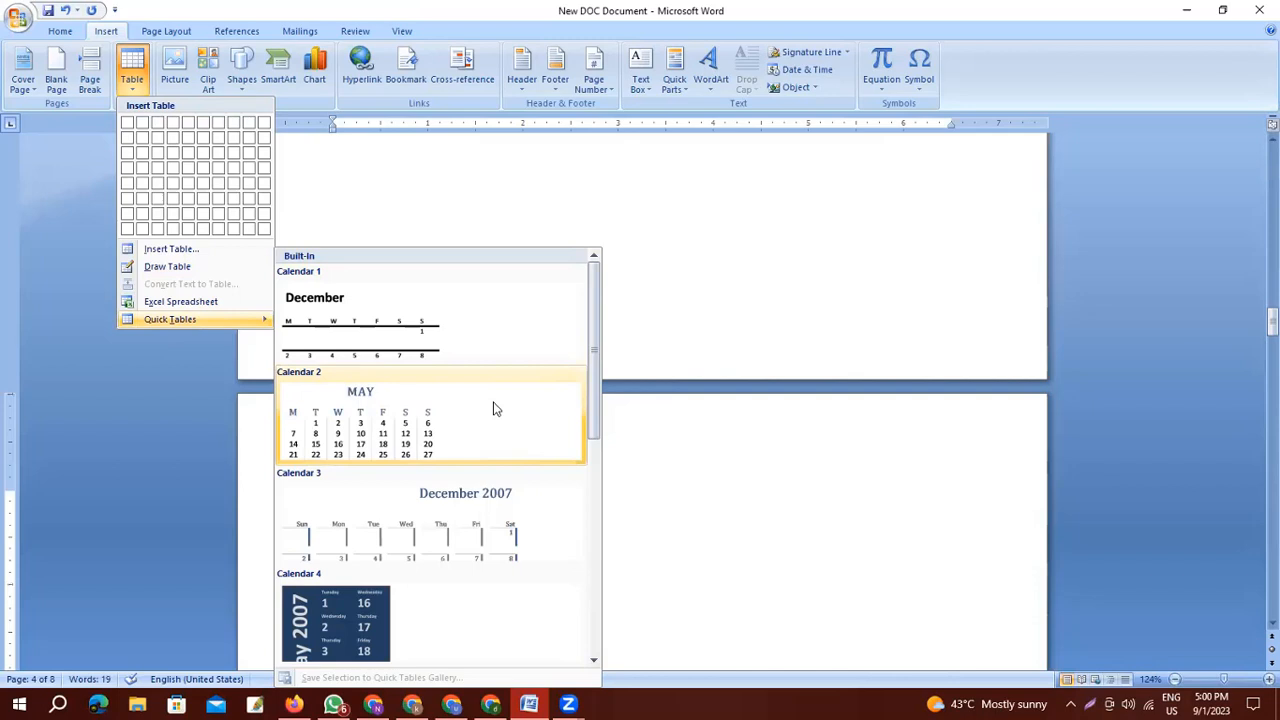
scroll(490, 408, down, 5)
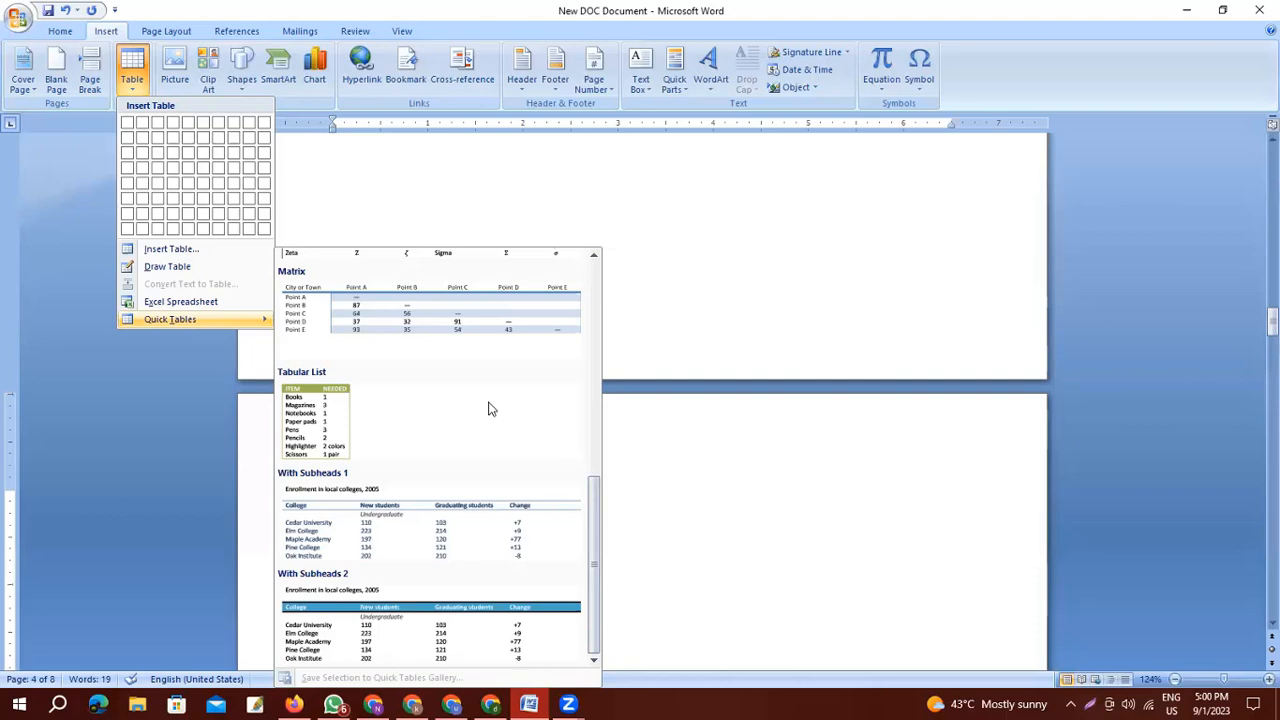
click(430, 615)
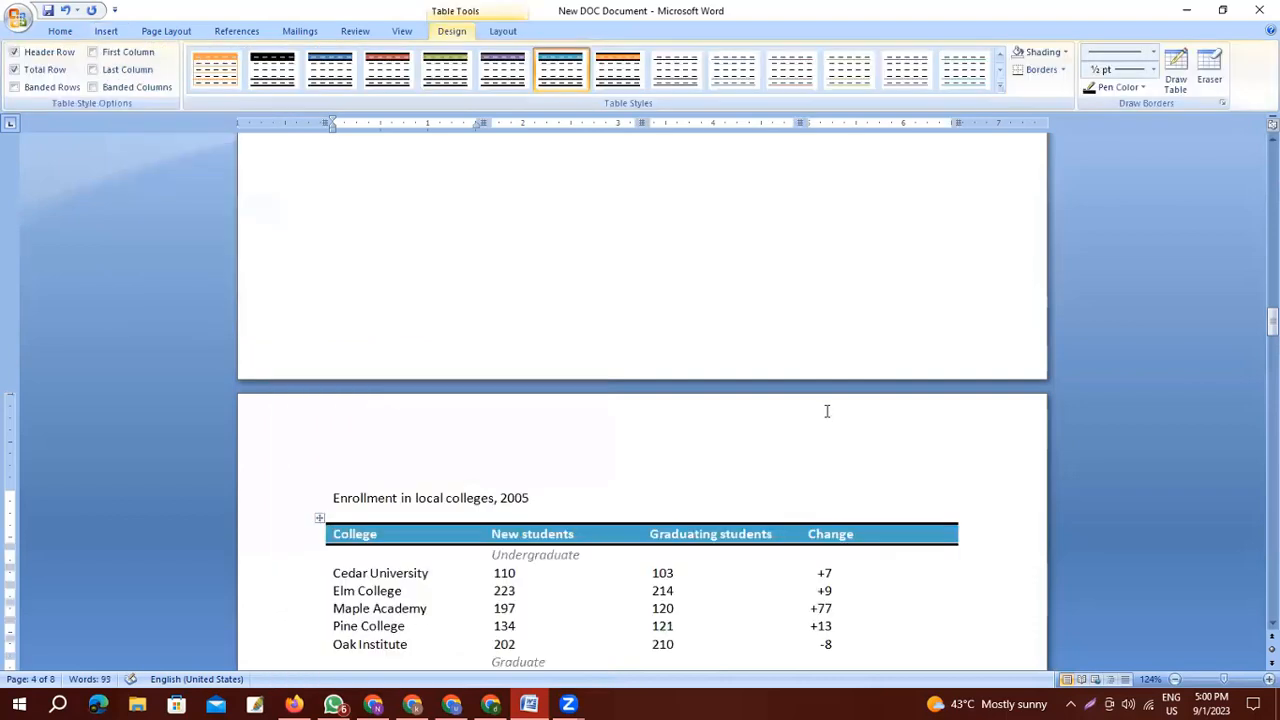
scroll(826, 410, down, 3)
scroll(826, 410, down, 2)
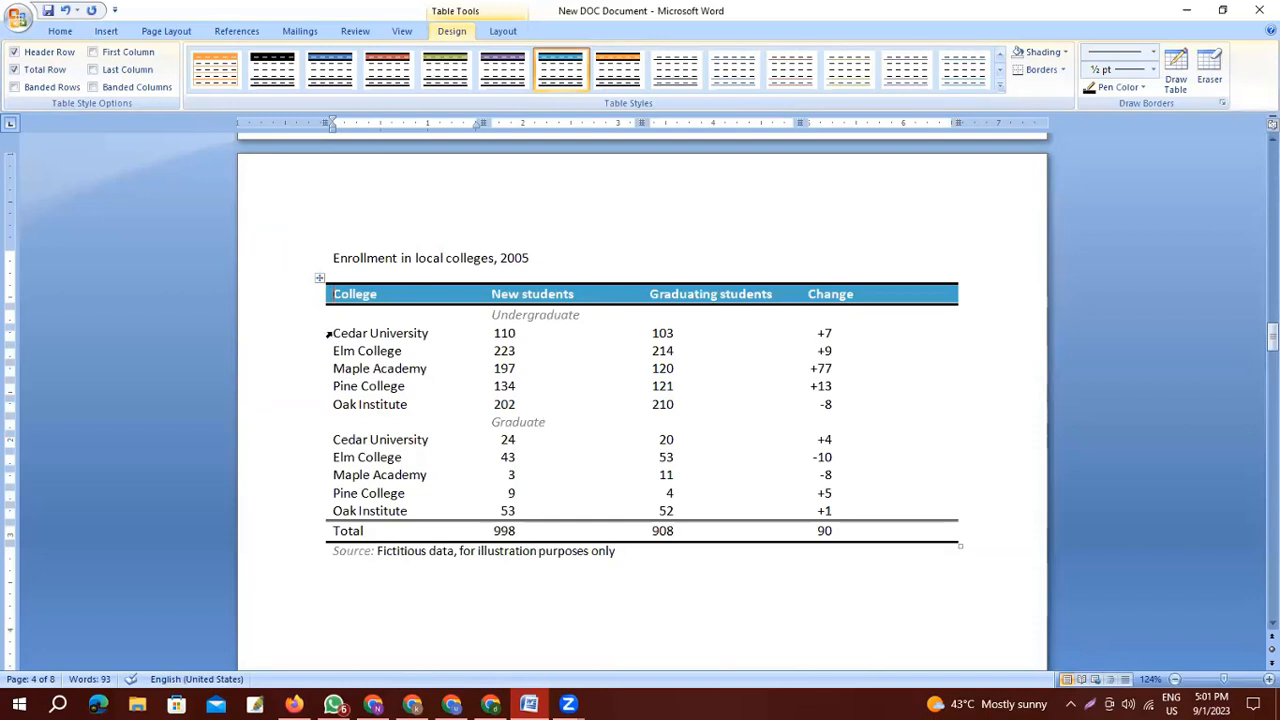
drag(333, 334, 424, 334)
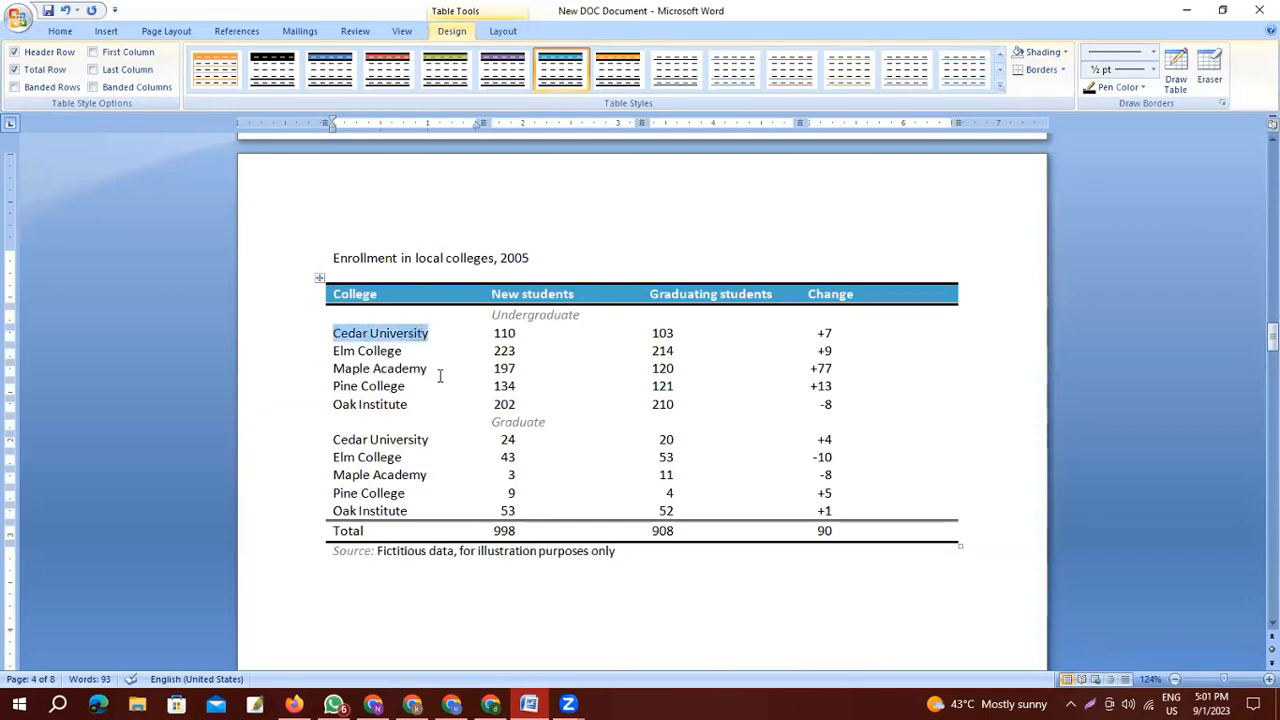
click(424, 336)
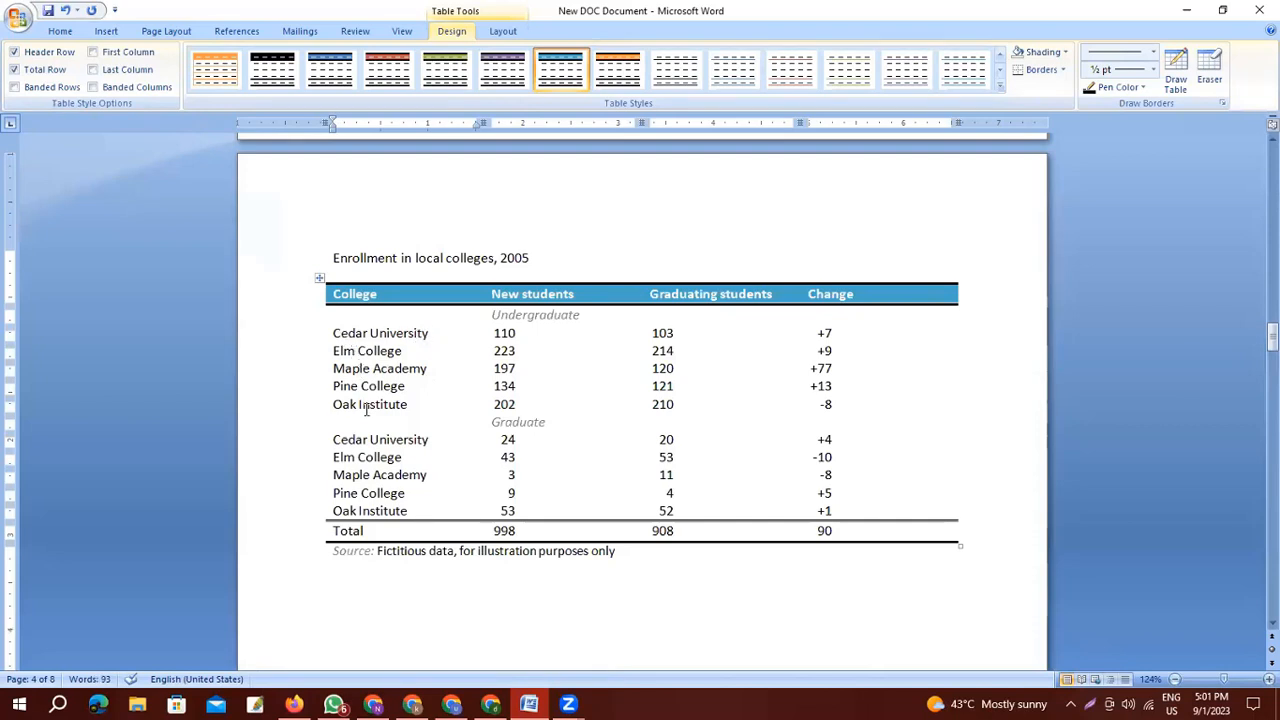
double_click(517, 333)
scroll(694, 380, up, 1)
key(Down)
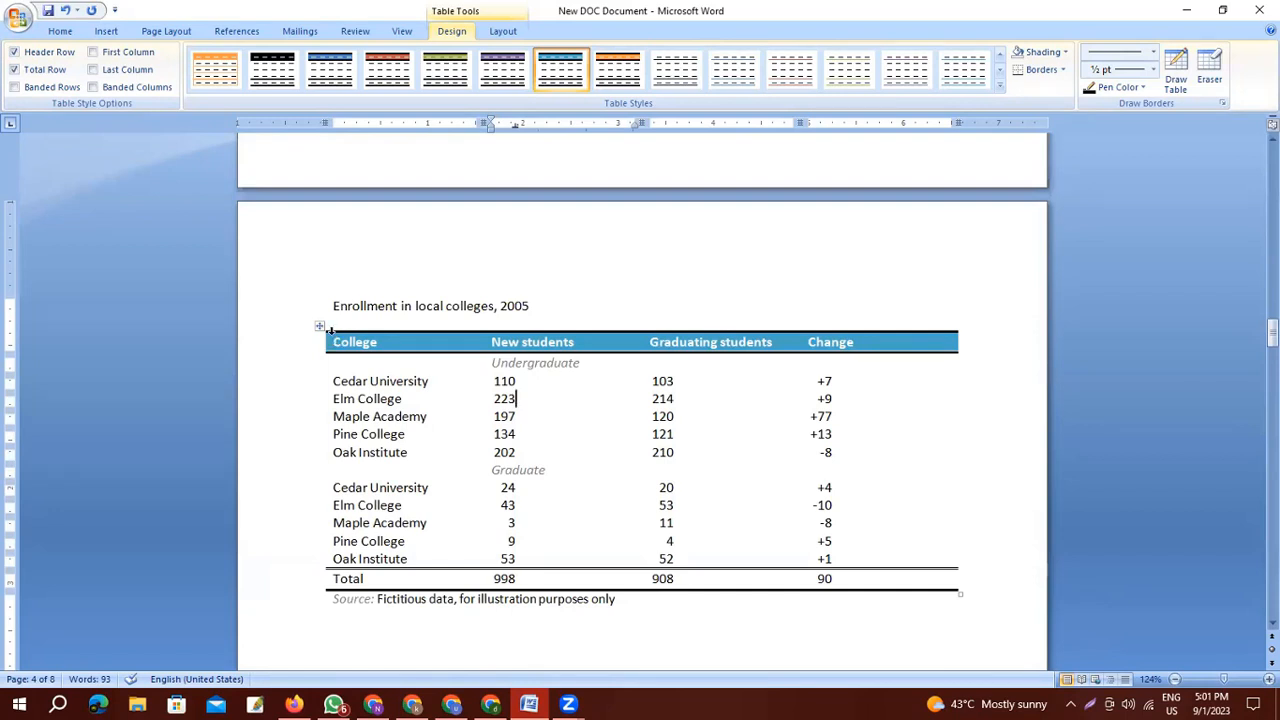
Apply All Borders to every cell of the college enrollment table.
drag(325, 343, 909, 592)
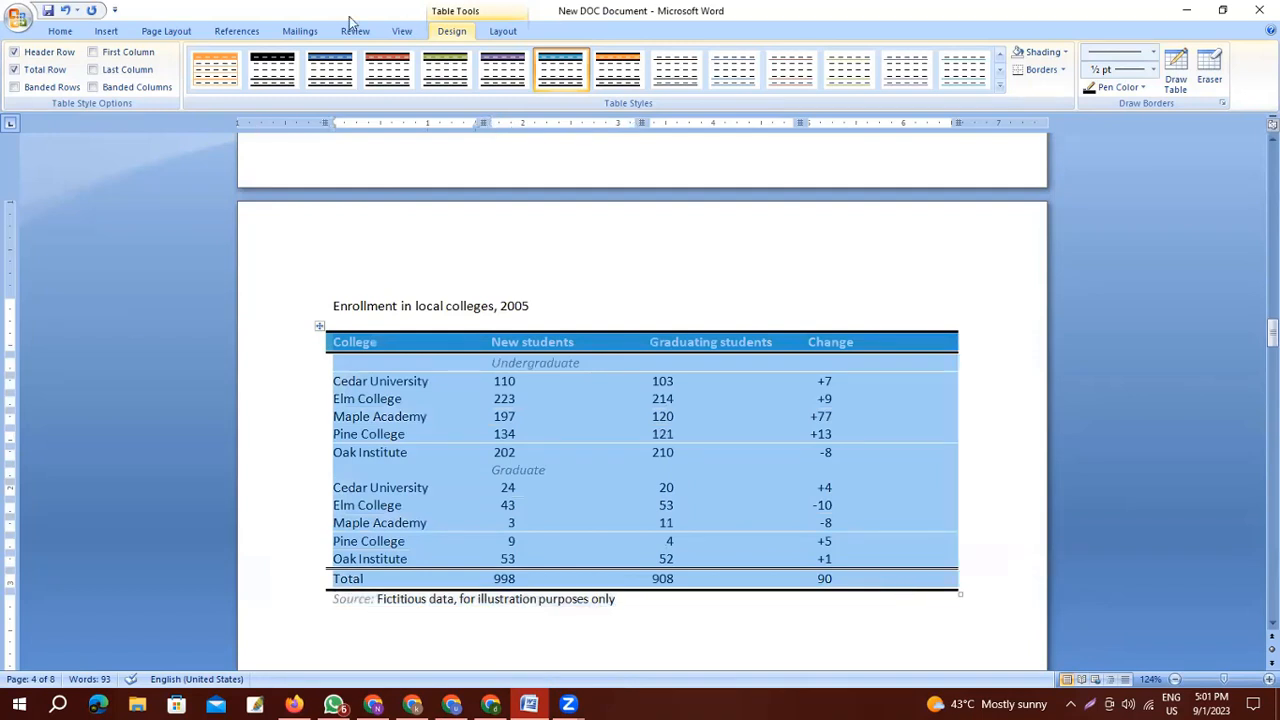
click(106, 33)
click(62, 32)
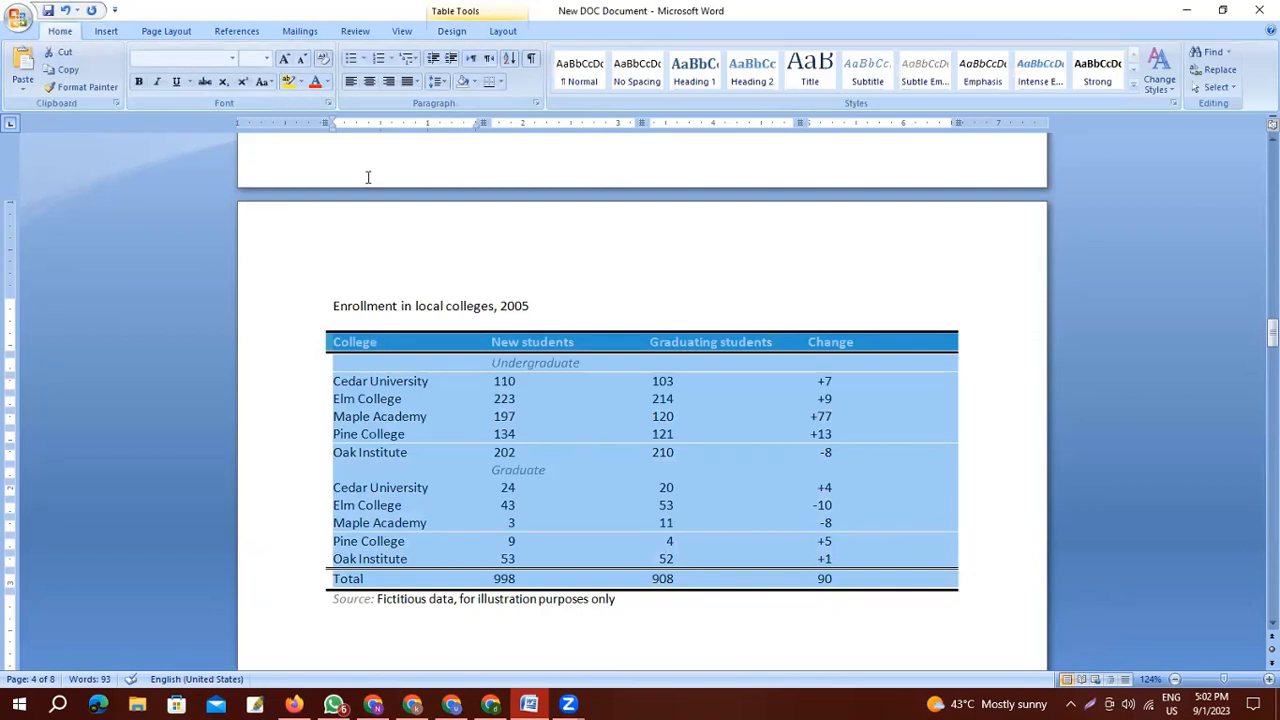
click(501, 80)
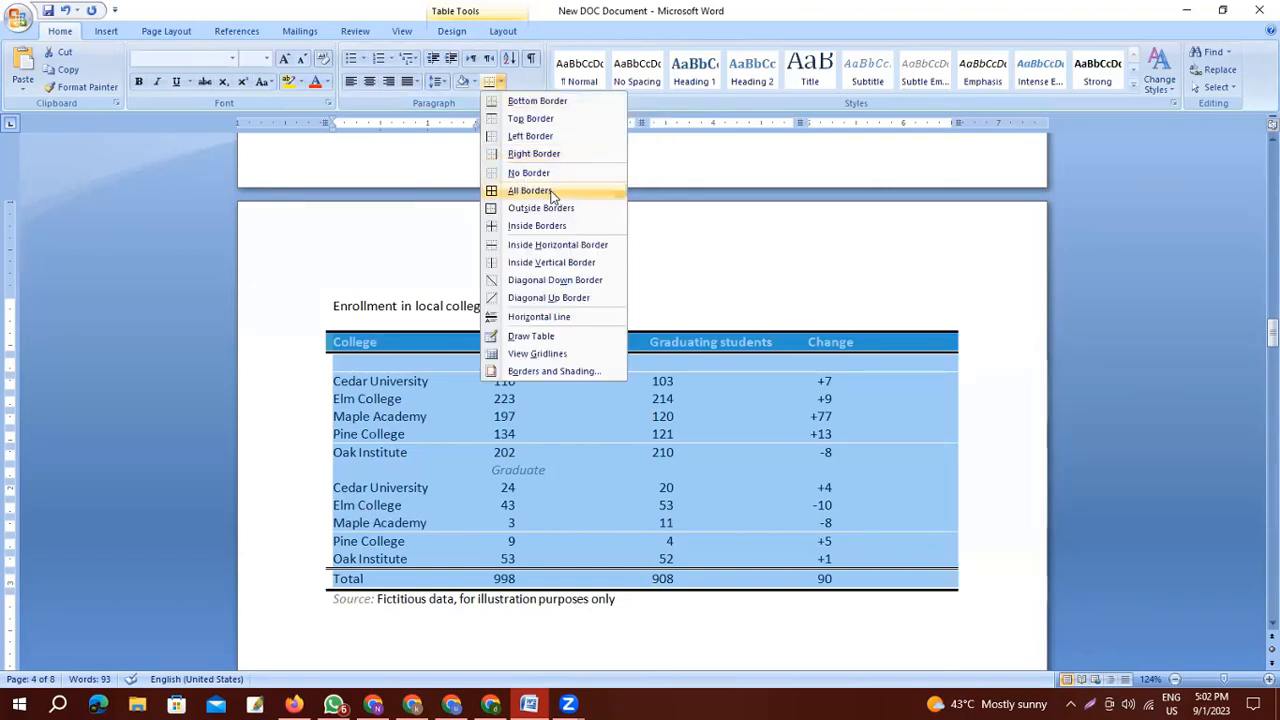
click(535, 192)
click(906, 287)
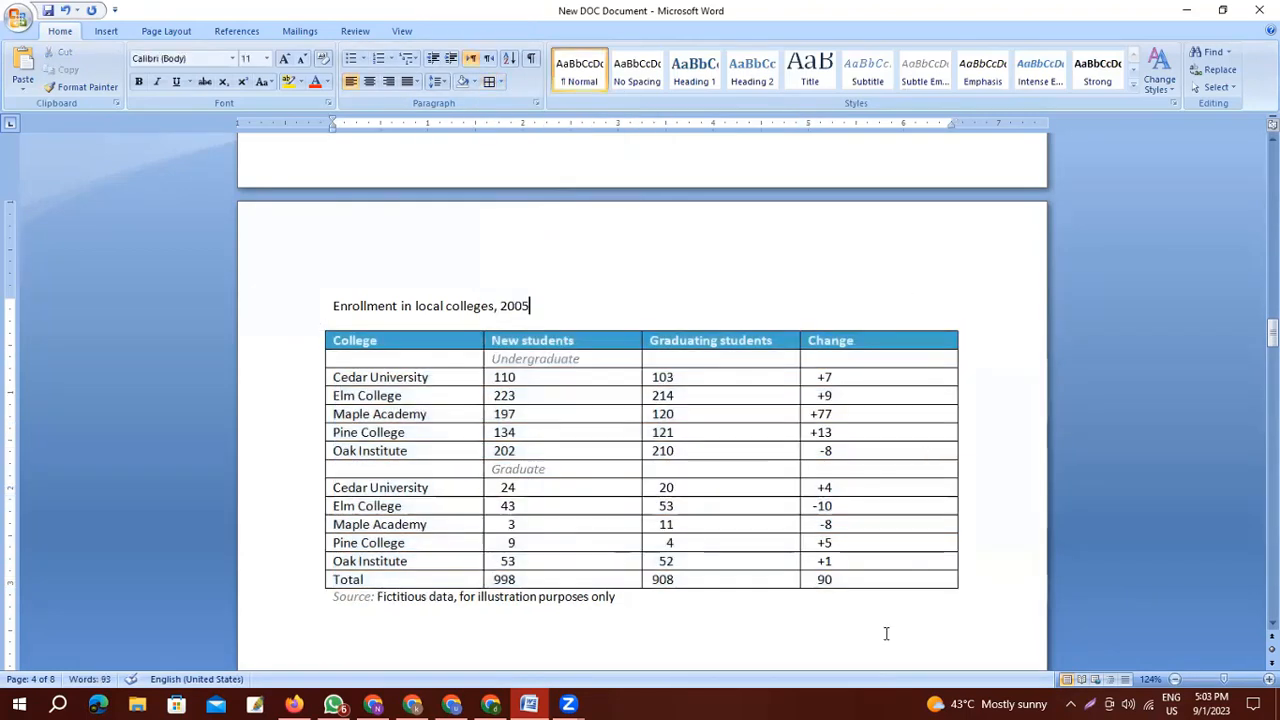
Insert the plants-with-big-flowers JPG from the Desktop folder on the blank first page, look it over and delete it.
click(106, 31)
click(133, 88)
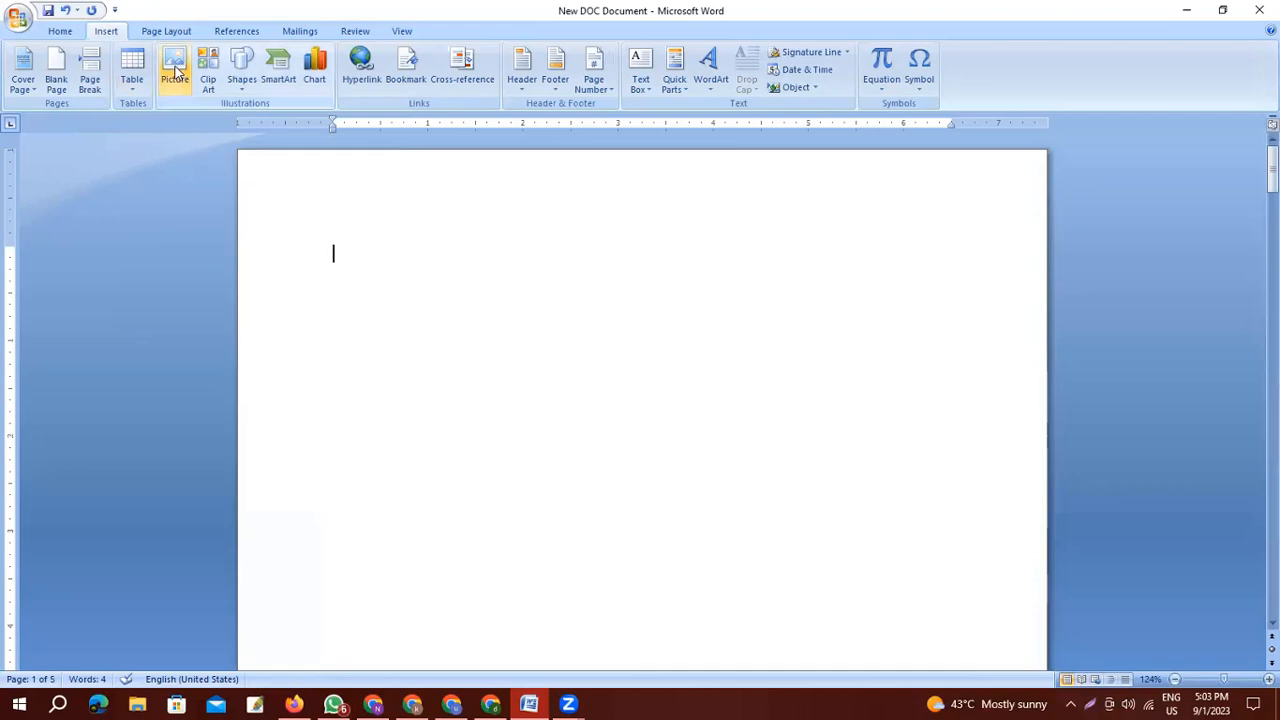
click(176, 70)
click(176, 75)
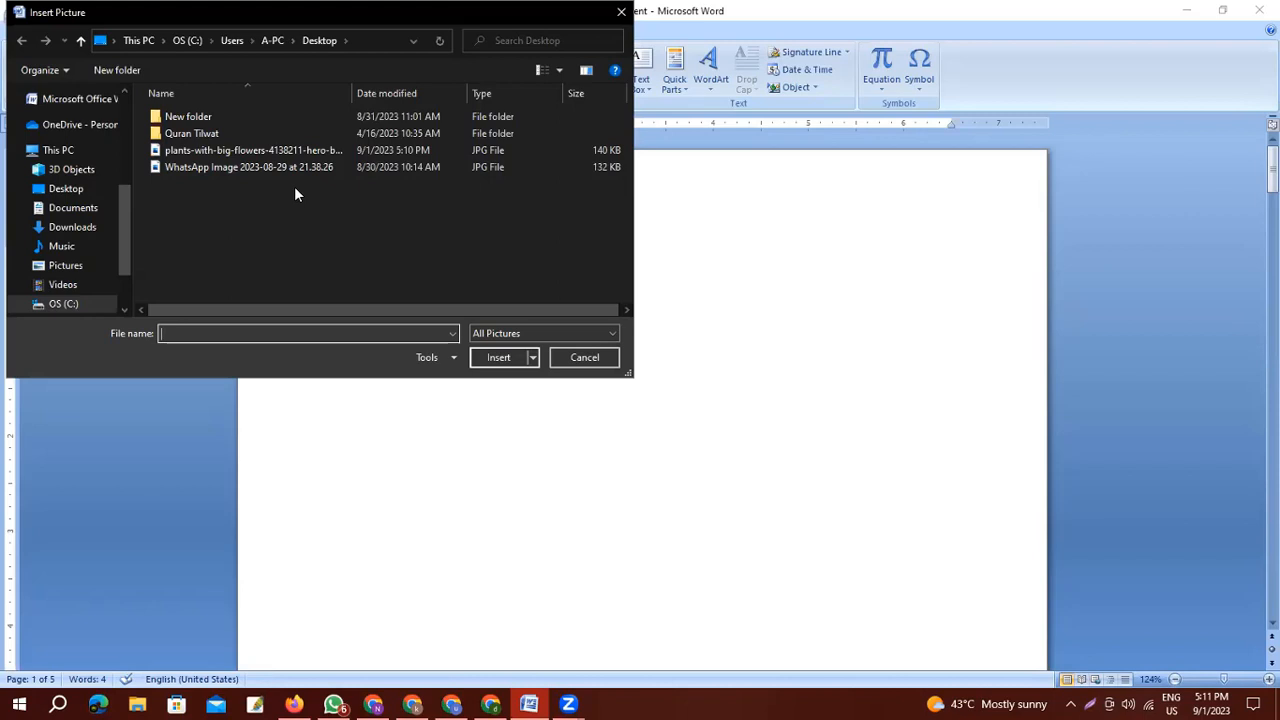
click(242, 151)
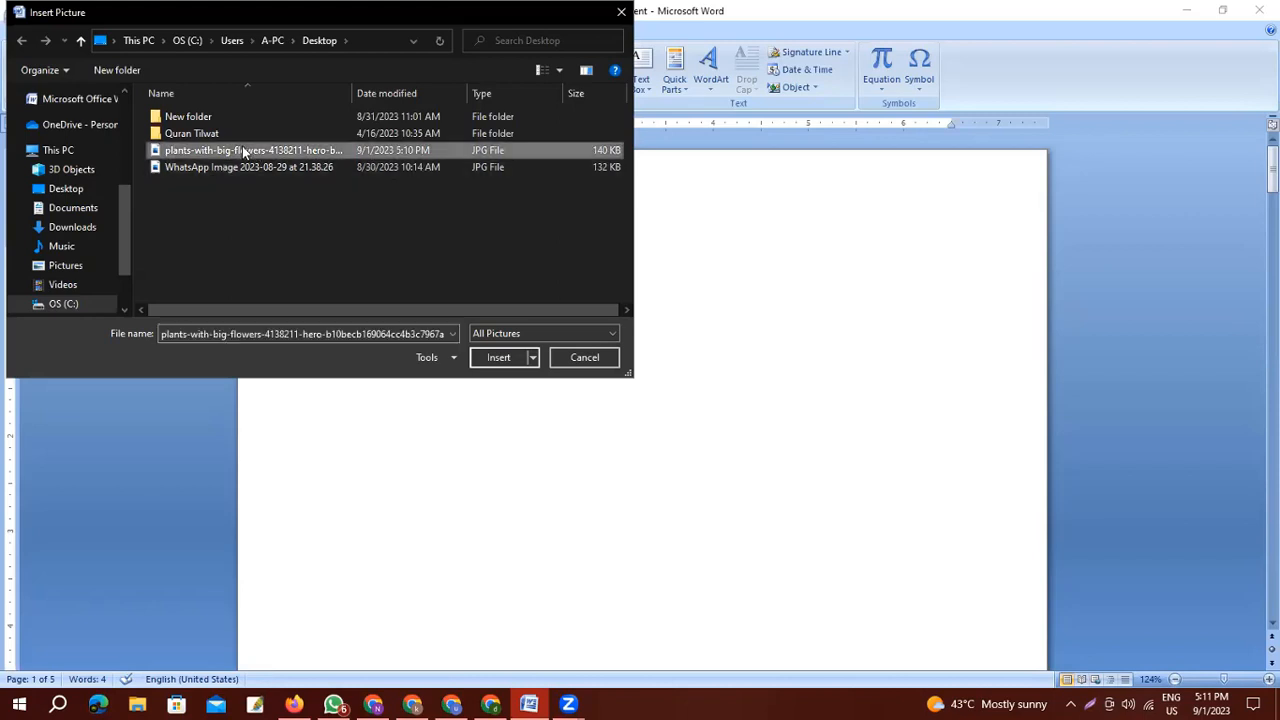
click(497, 358)
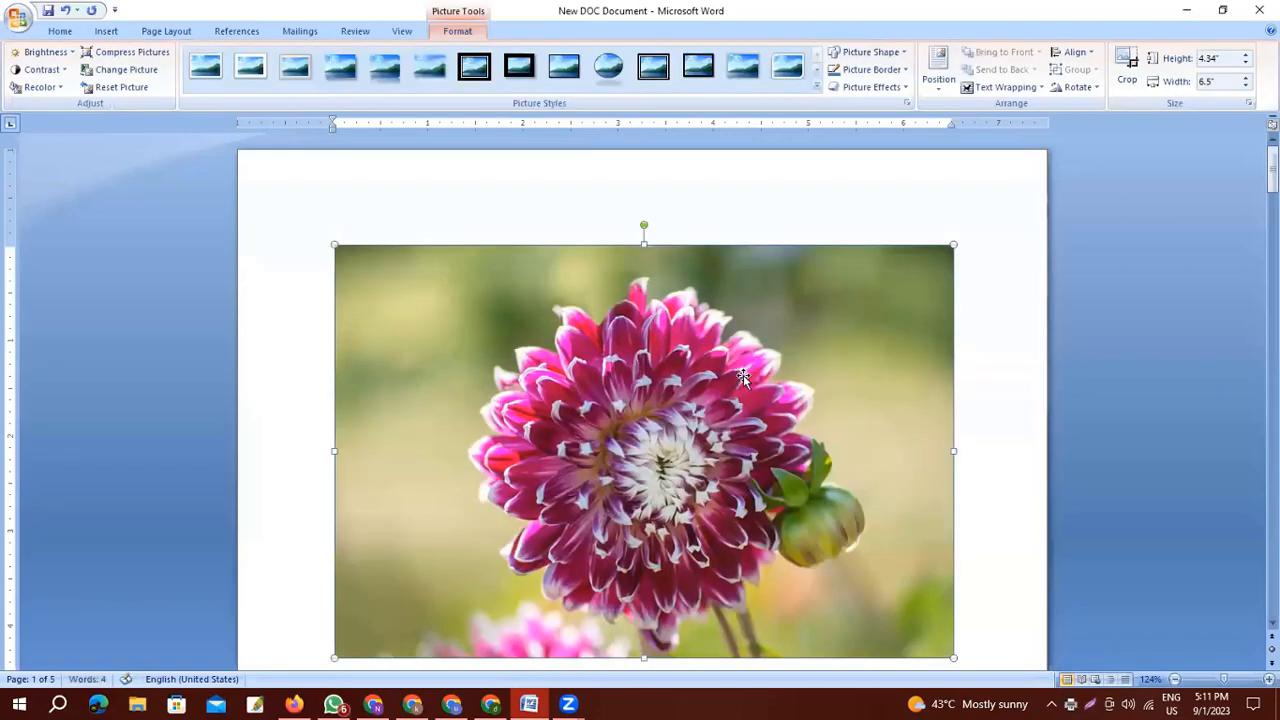
scroll(988, 360, down, 5)
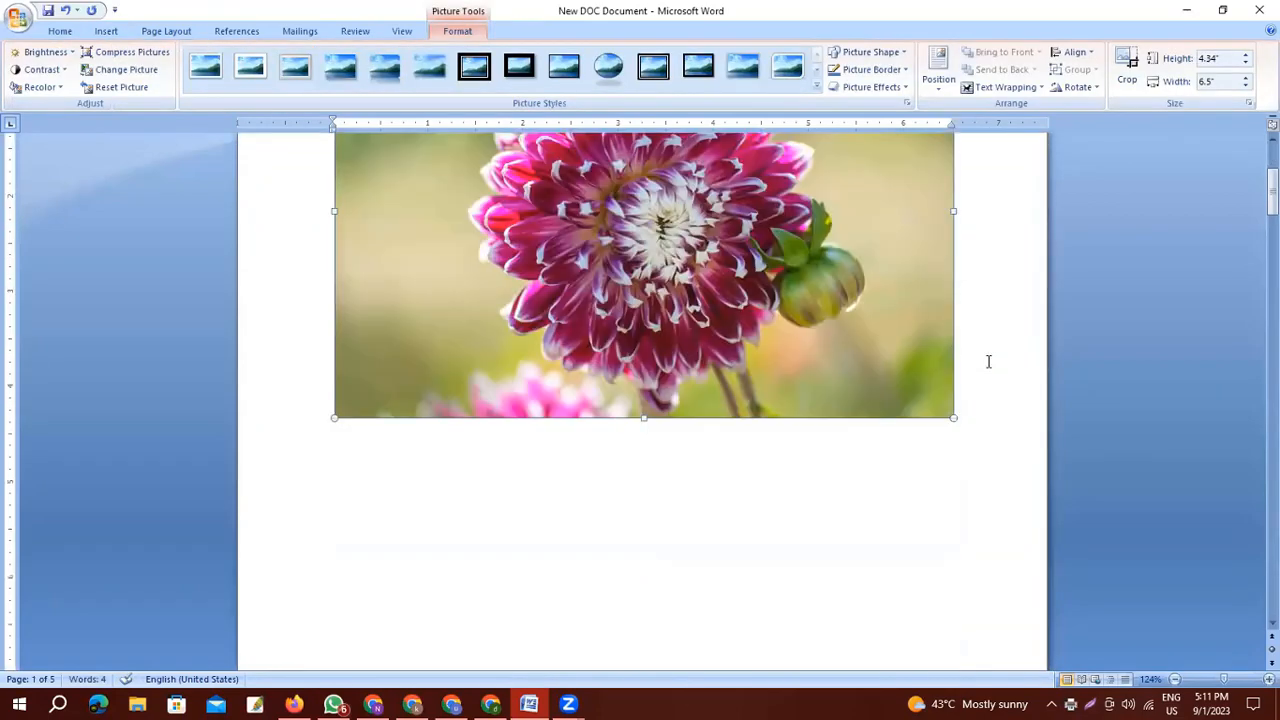
scroll(970, 318, up, 3)
scroll(970, 318, up, 2)
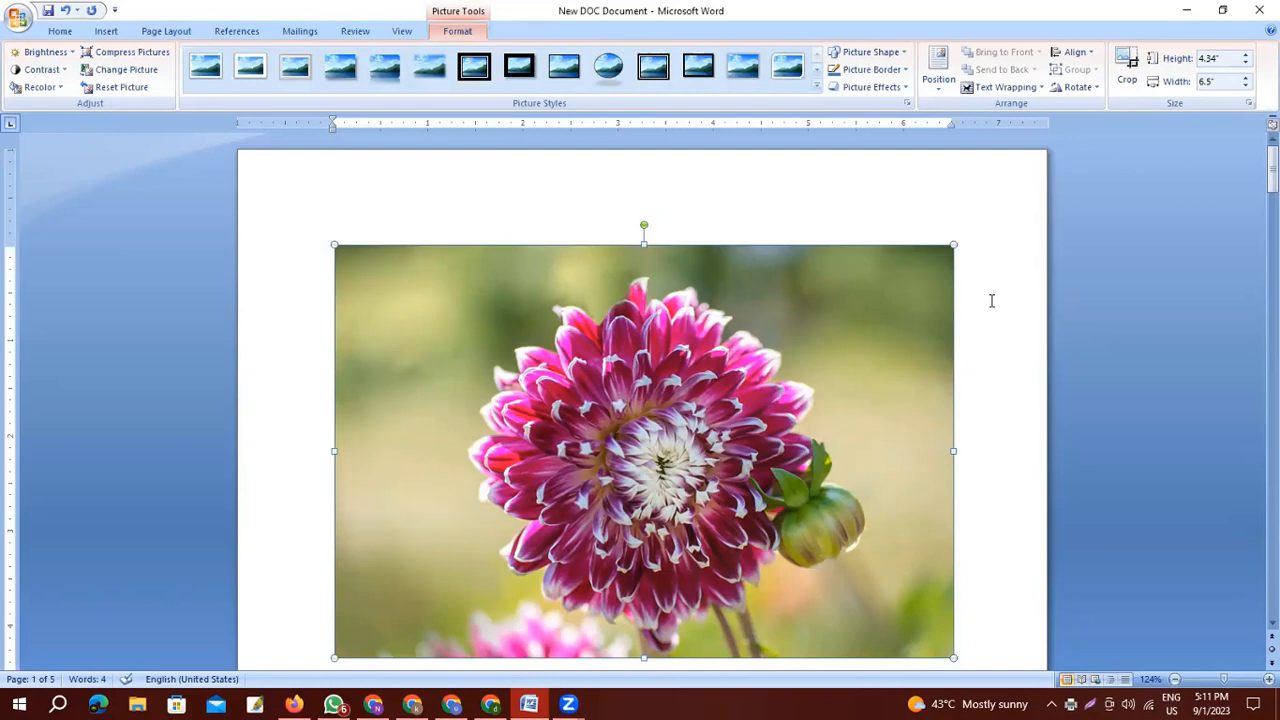
key(Delete)
Insert the desktop computer clip art from an unfiltered Clip Art search and enlarge it to about 3.42" high by 5.55" wide.
click(210, 84)
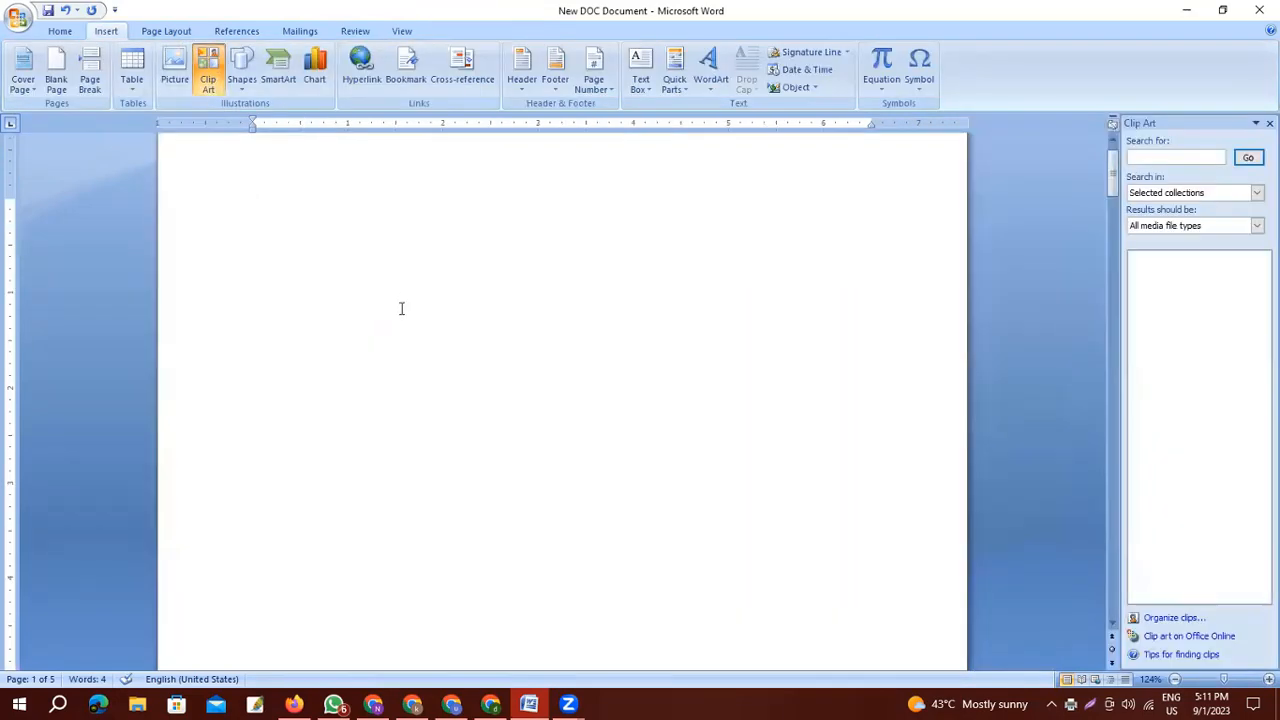
click(1249, 159)
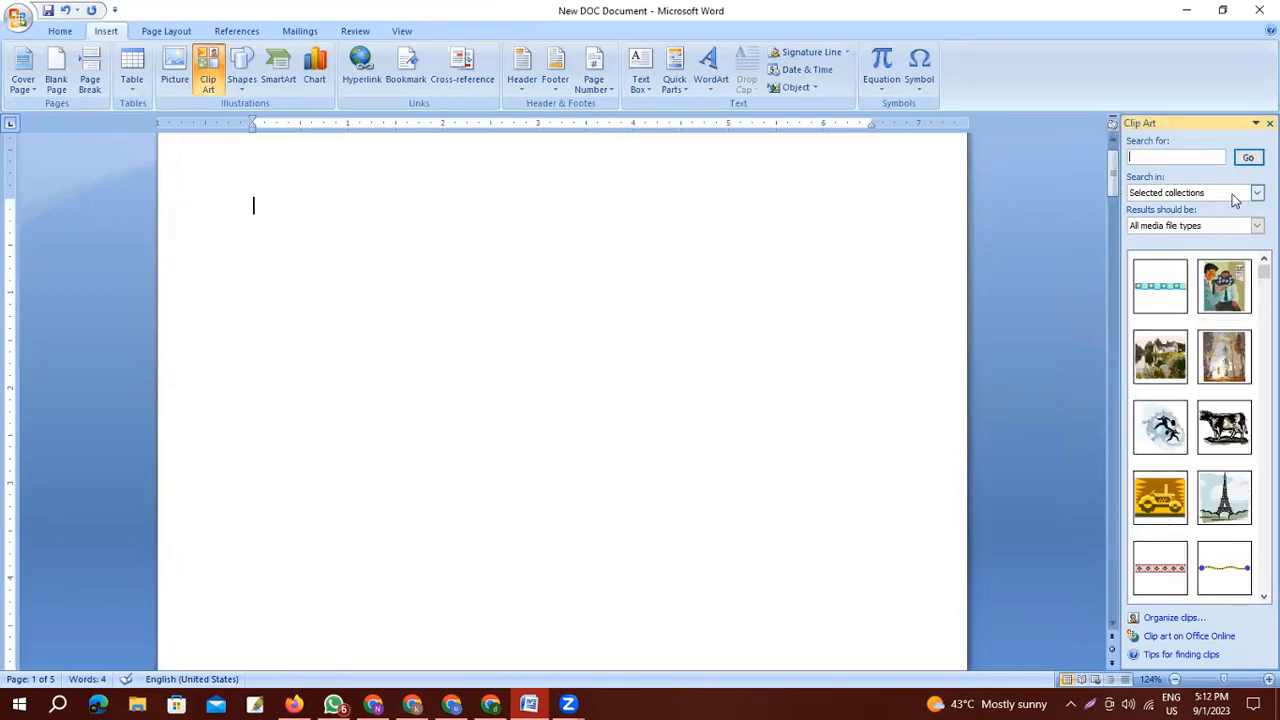
scroll(1198, 370, down, 3)
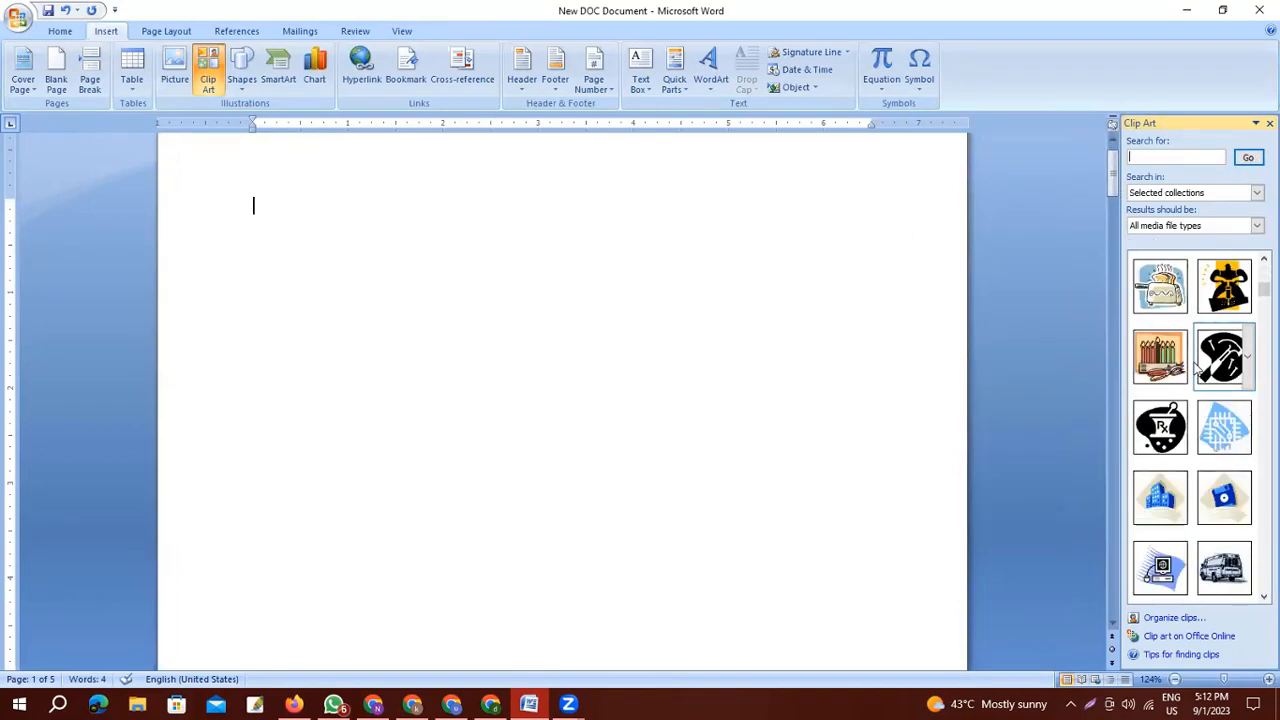
scroll(1198, 370, down, 6)
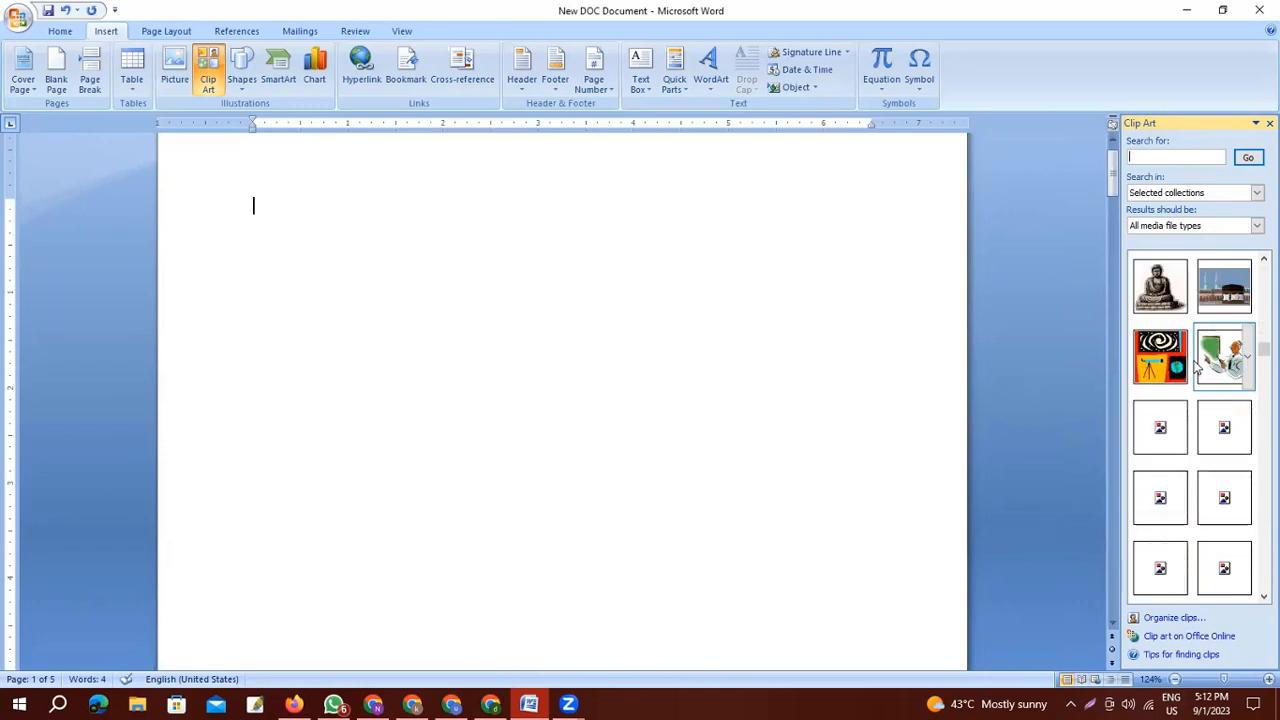
scroll(1198, 370, down, 6)
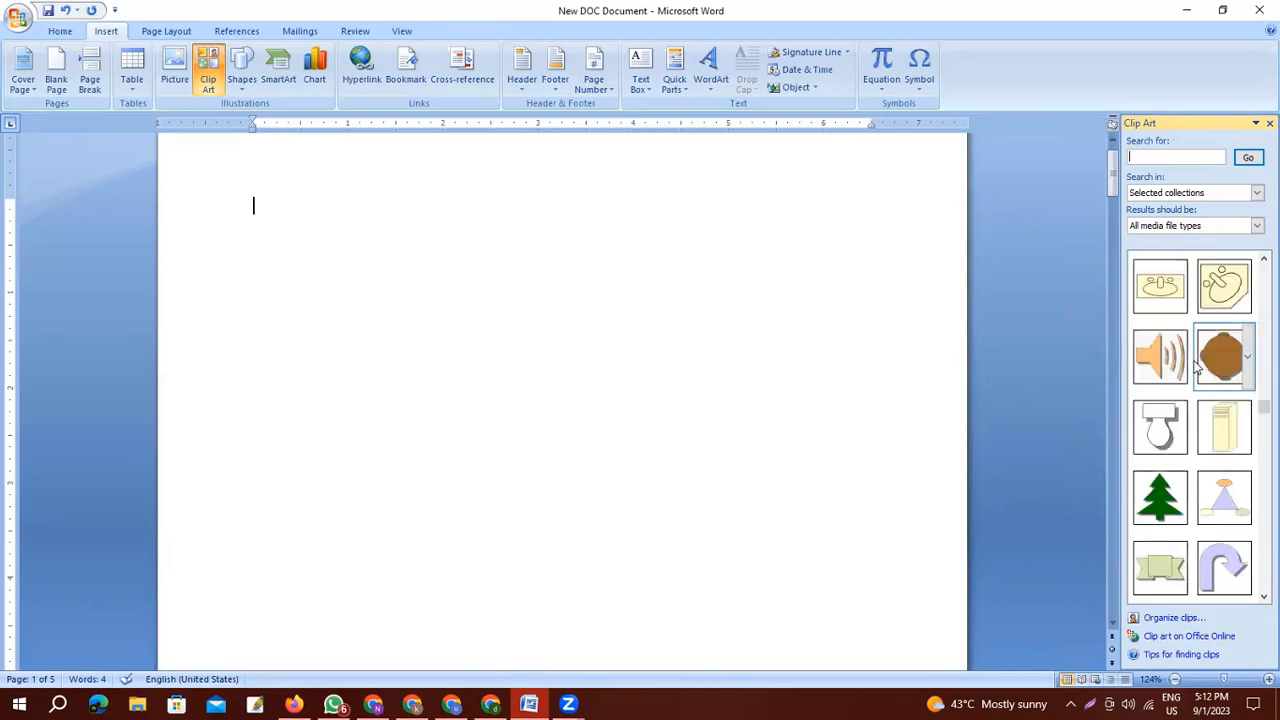
scroll(1198, 370, down, 5)
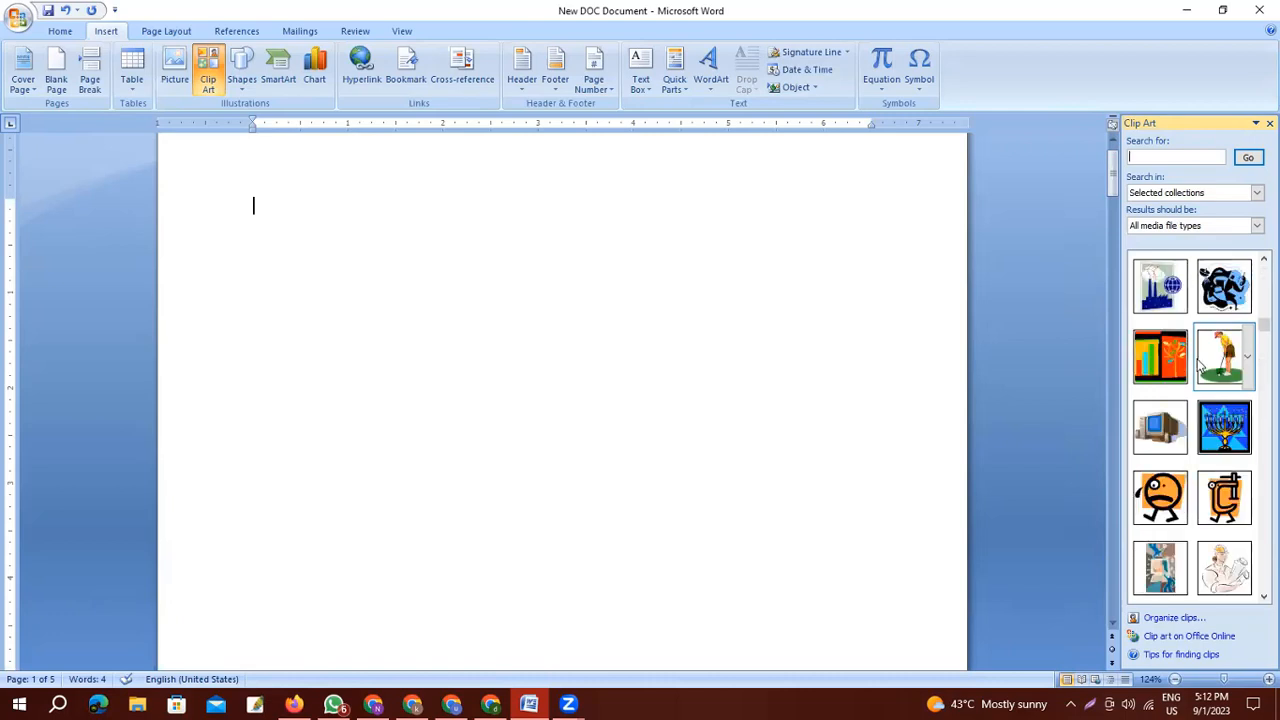
click(1160, 428)
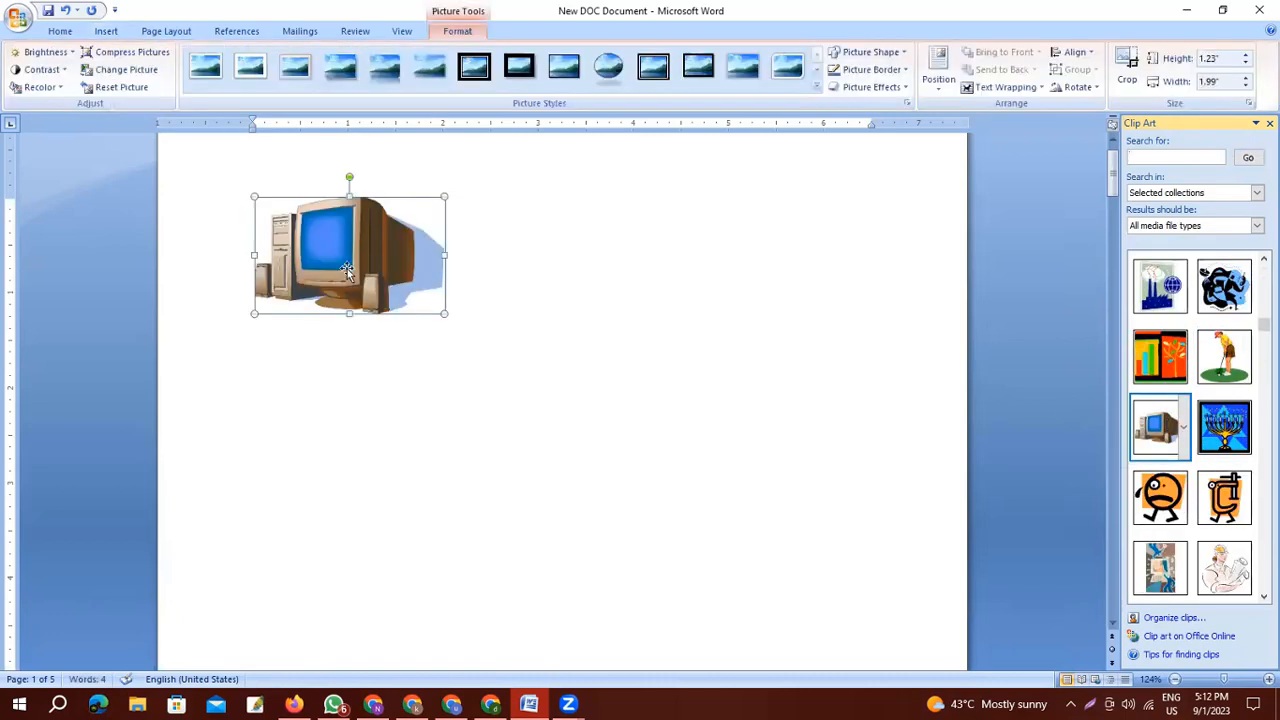
drag(445, 381, 783, 509)
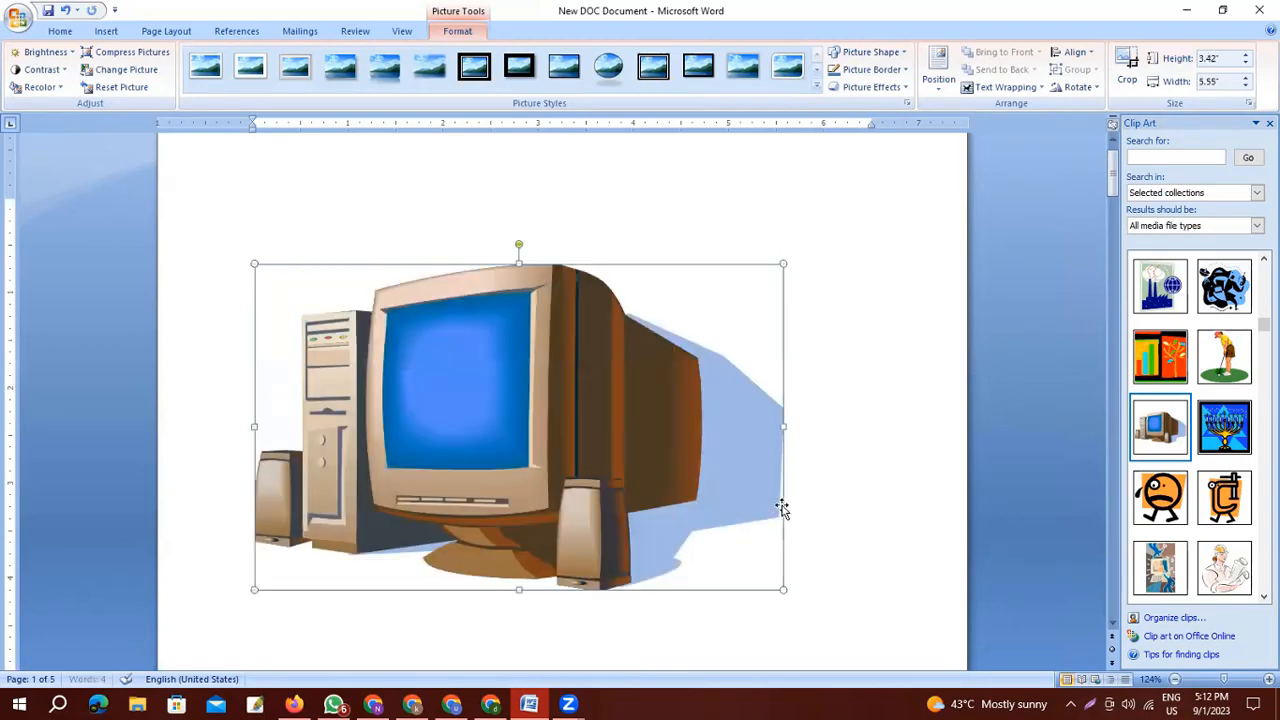
Insert the golfer clip art in the empty area below the computer image and enlarge it to about 4.9" wide.
scroll(627, 296, down, 5)
scroll(627, 296, down, 3)
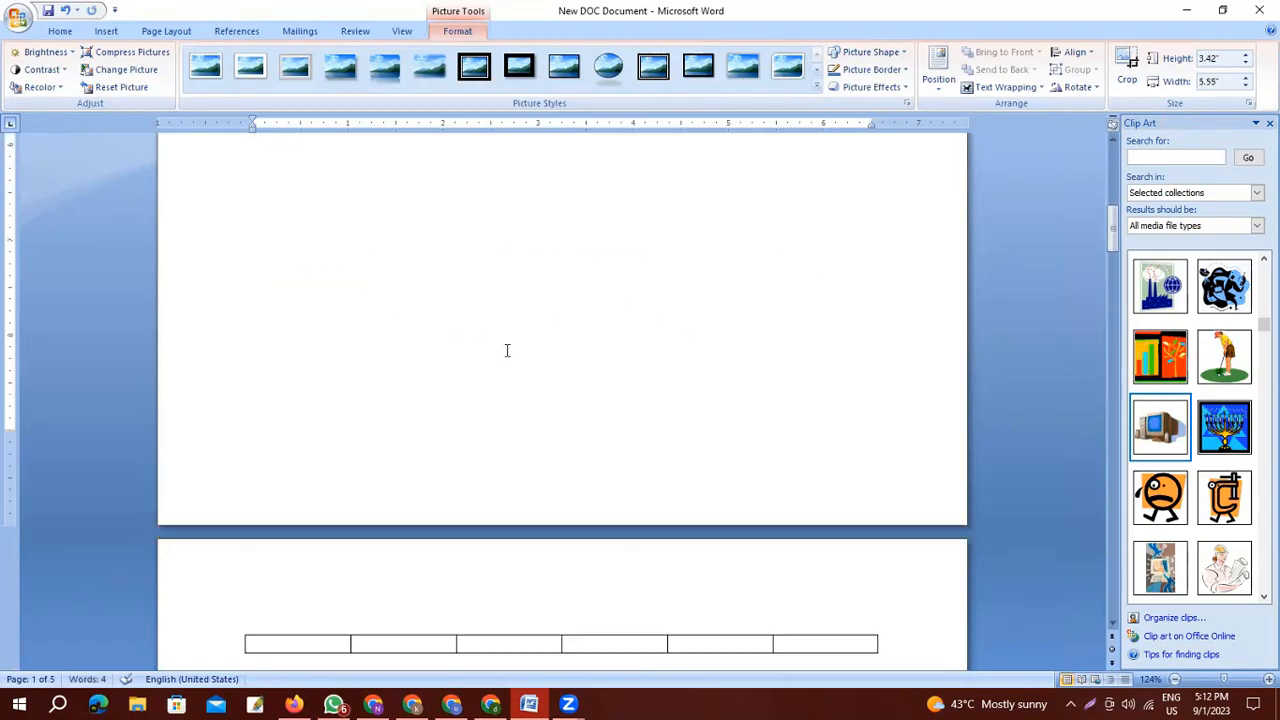
click(405, 333)
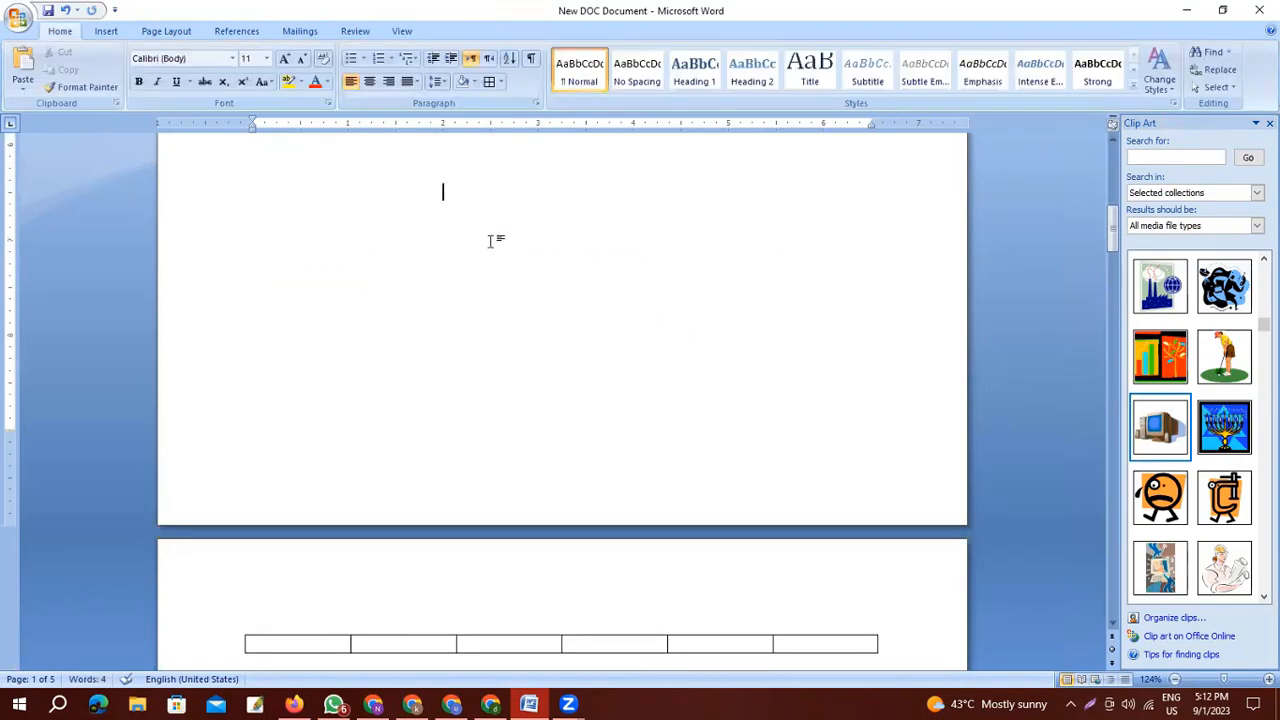
mouse_move(1225, 360)
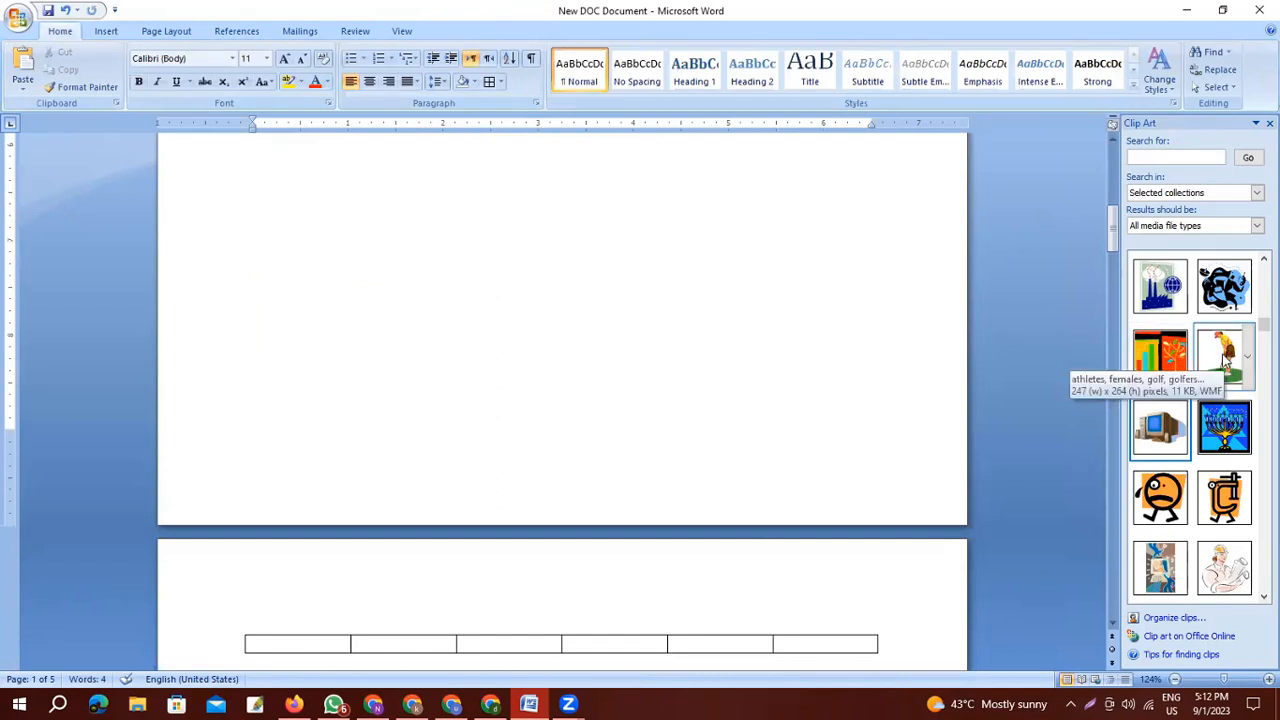
click(1225, 360)
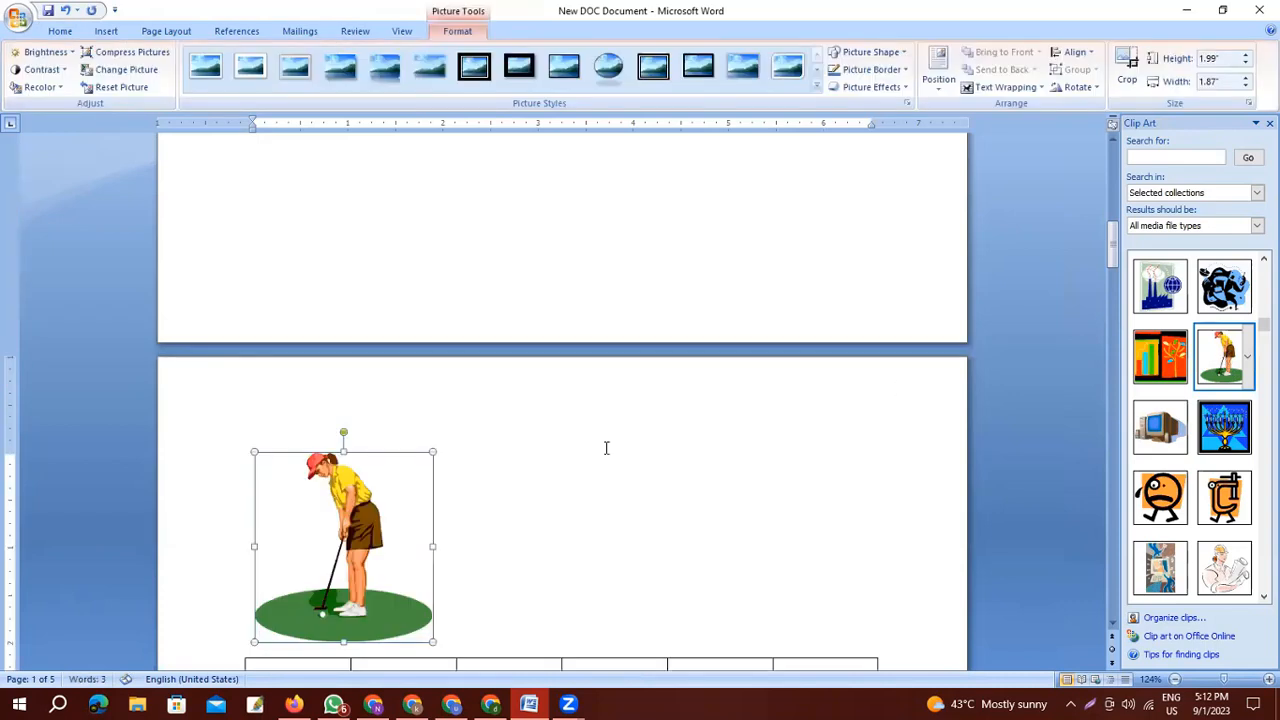
scroll(479, 473, down, 1)
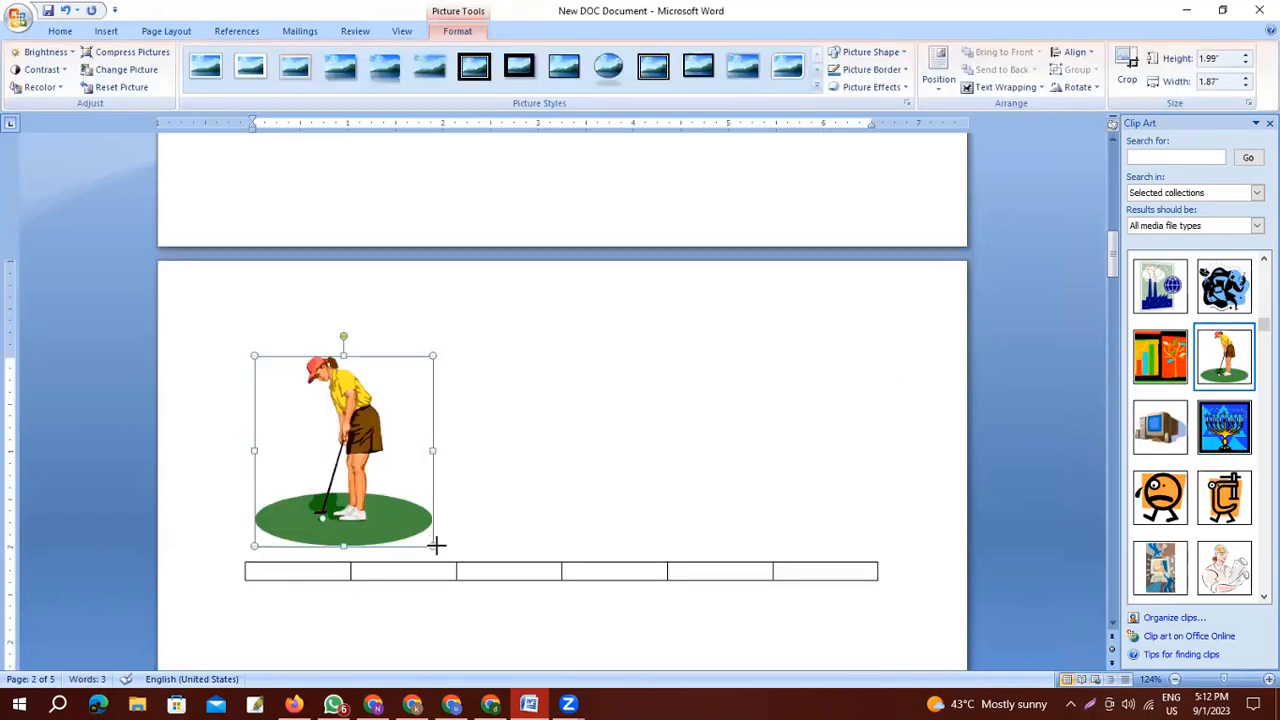
drag(433, 543, 720, 494)
scroll(808, 449, down, 1)
Draw a rectangle about 2.02" high by 3.84" wide on the blank first page and apply the light blue filled shape style.
click(106, 31)
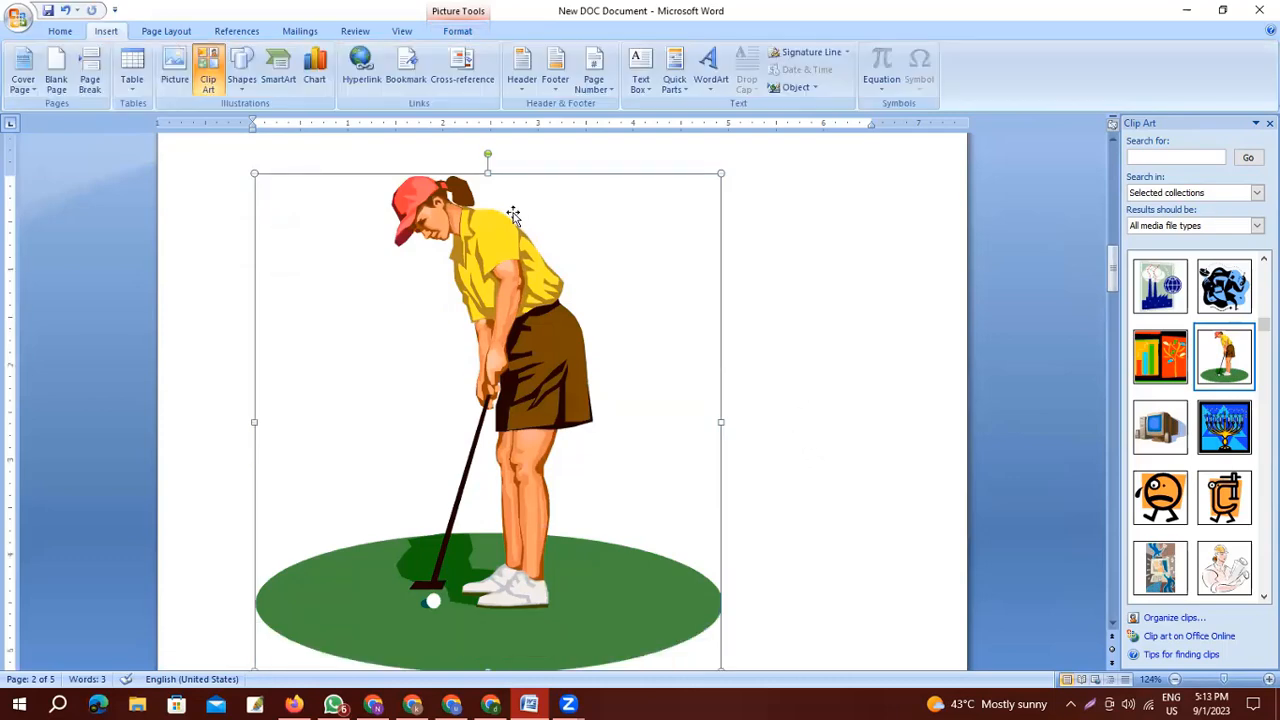
click(241, 79)
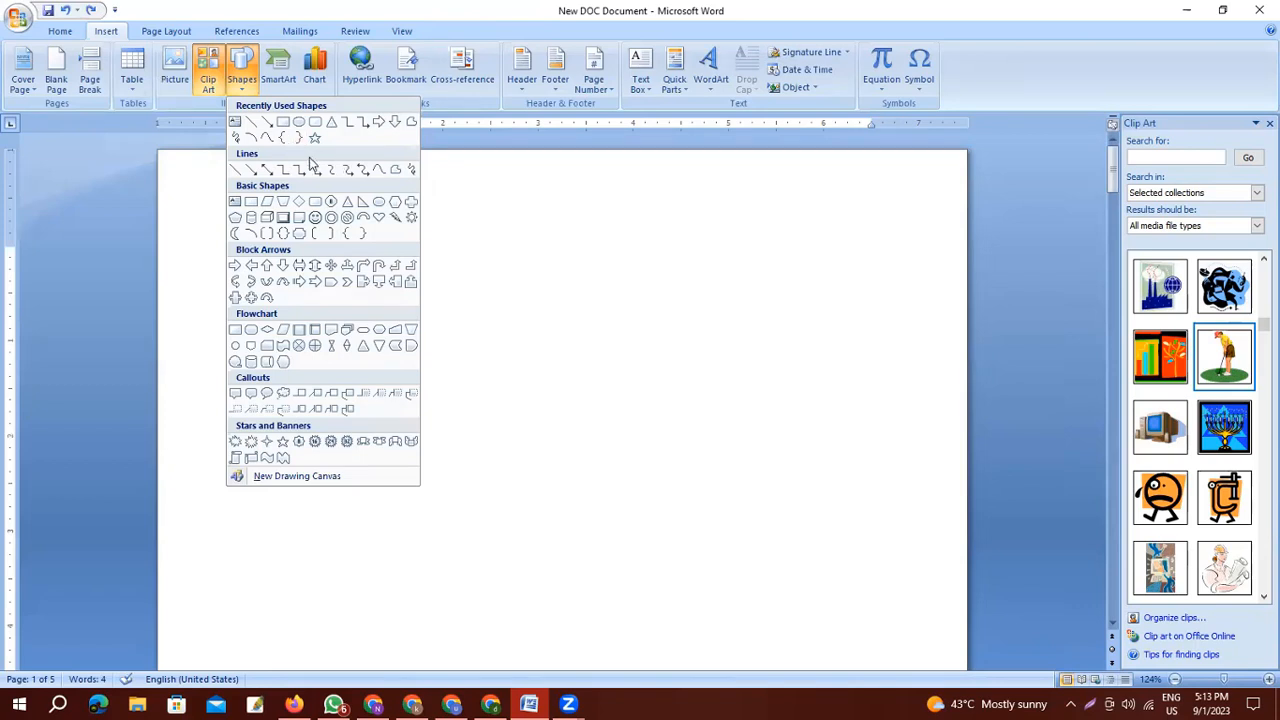
click(283, 121)
drag(356, 270, 720, 461)
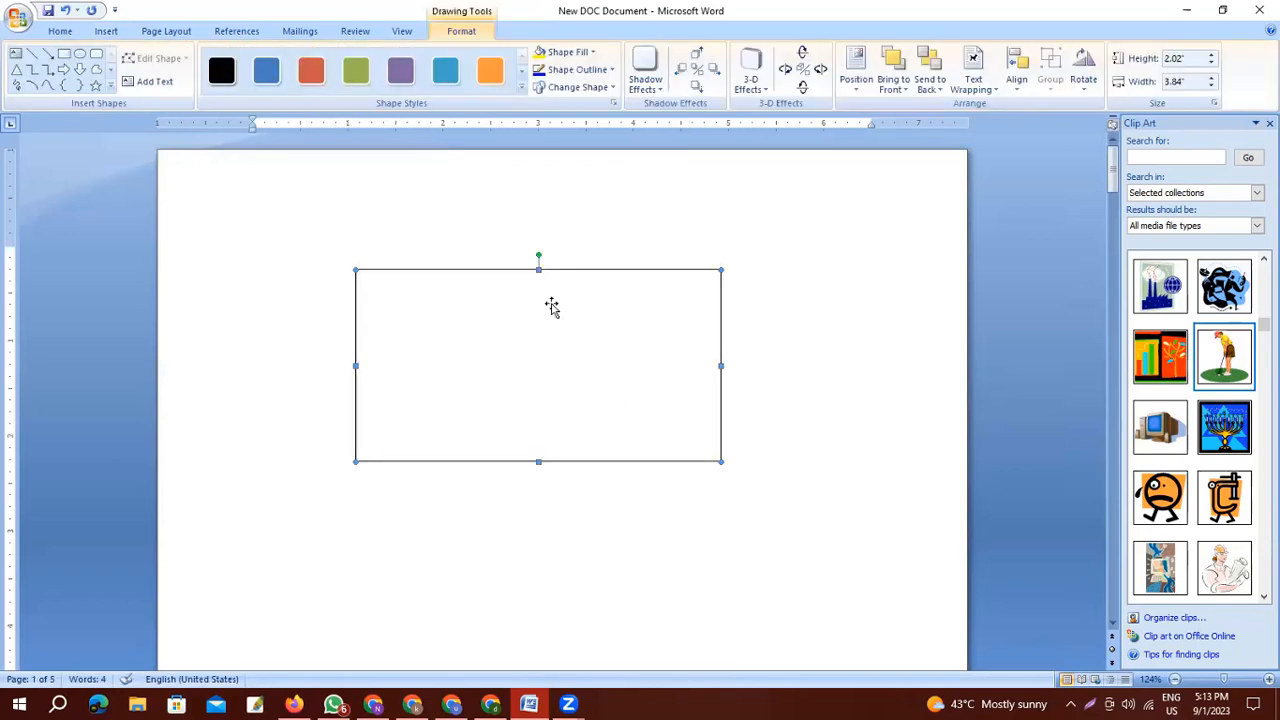
click(312, 72)
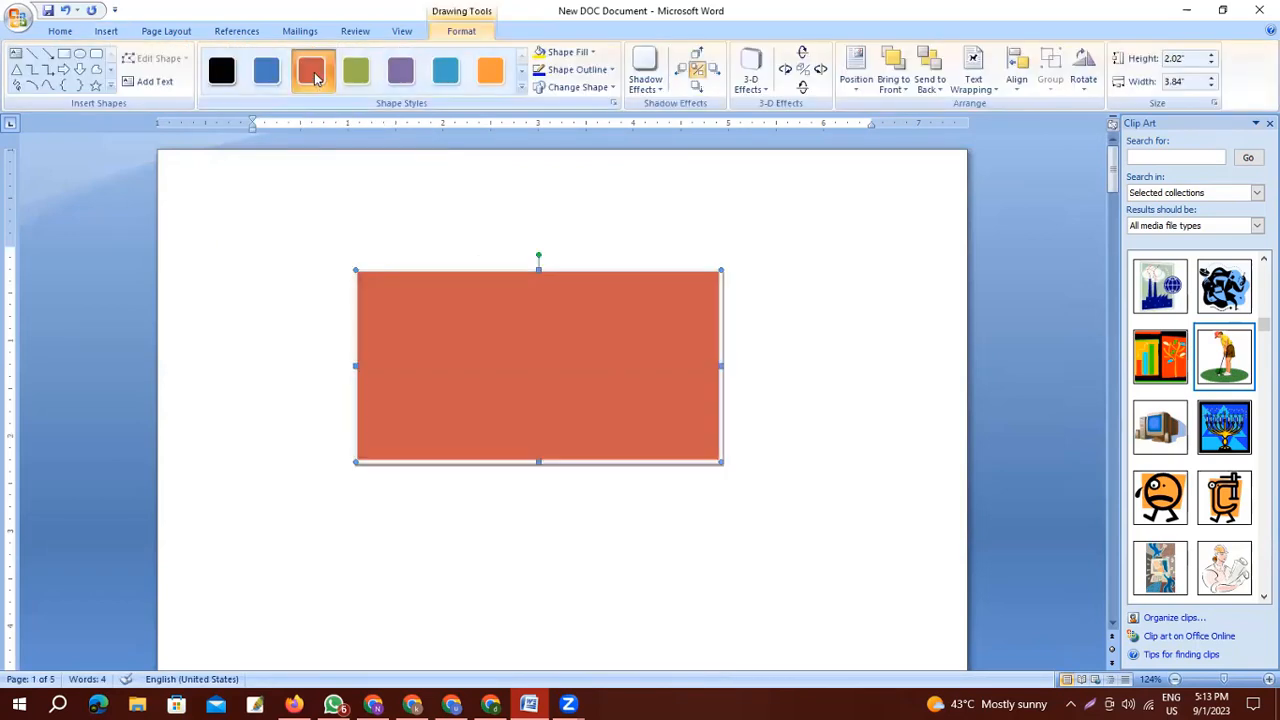
click(445, 70)
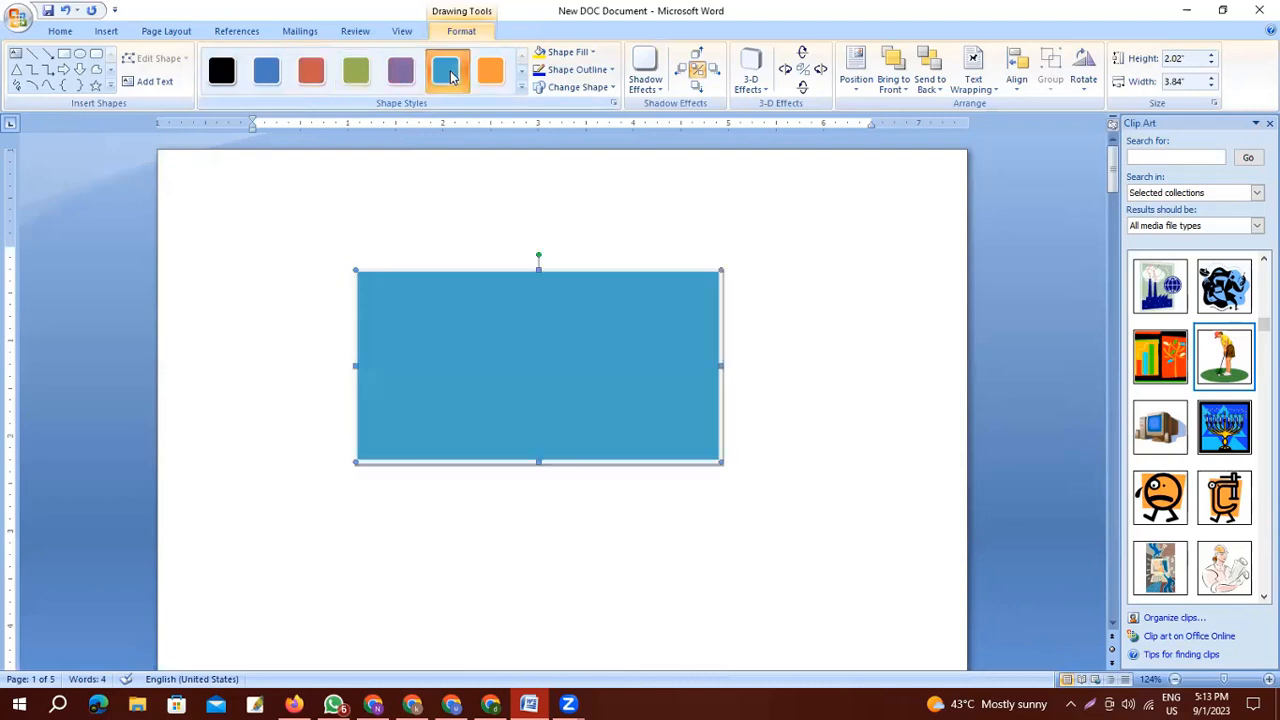
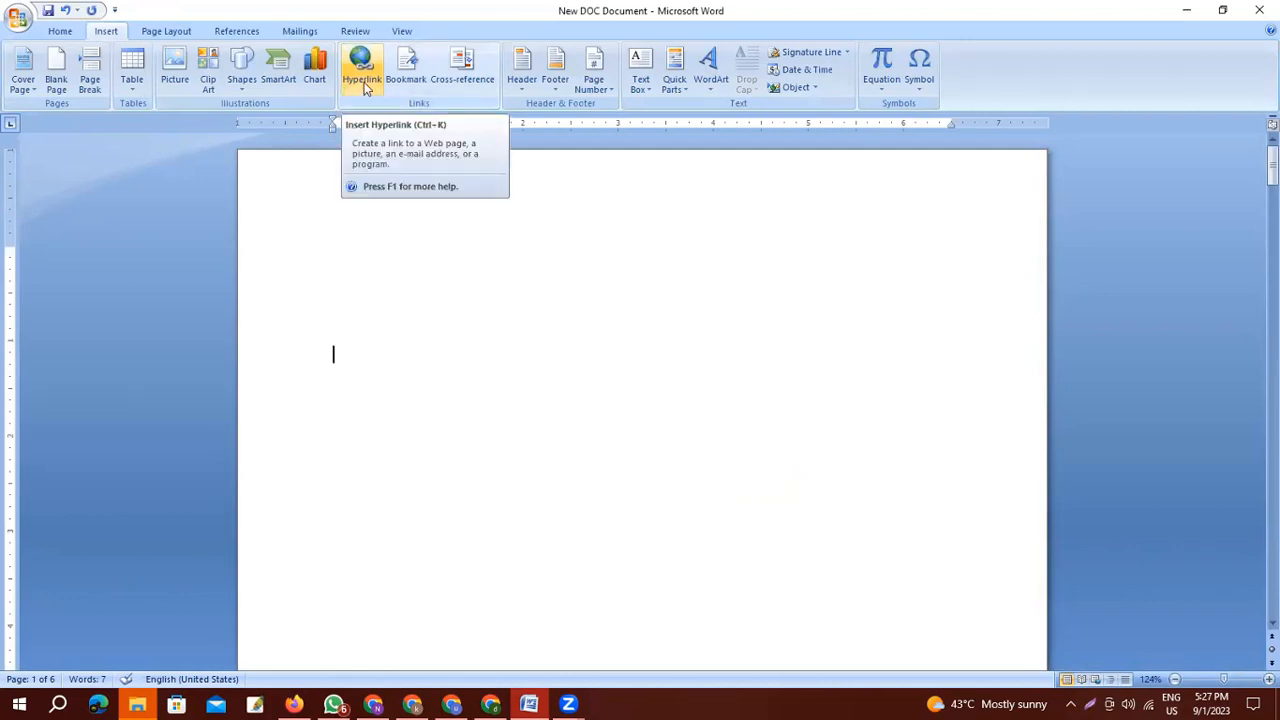
Insert a hyperlink to the Word document below the com file on the Desktop, and follow the link to open it.
click(362, 70)
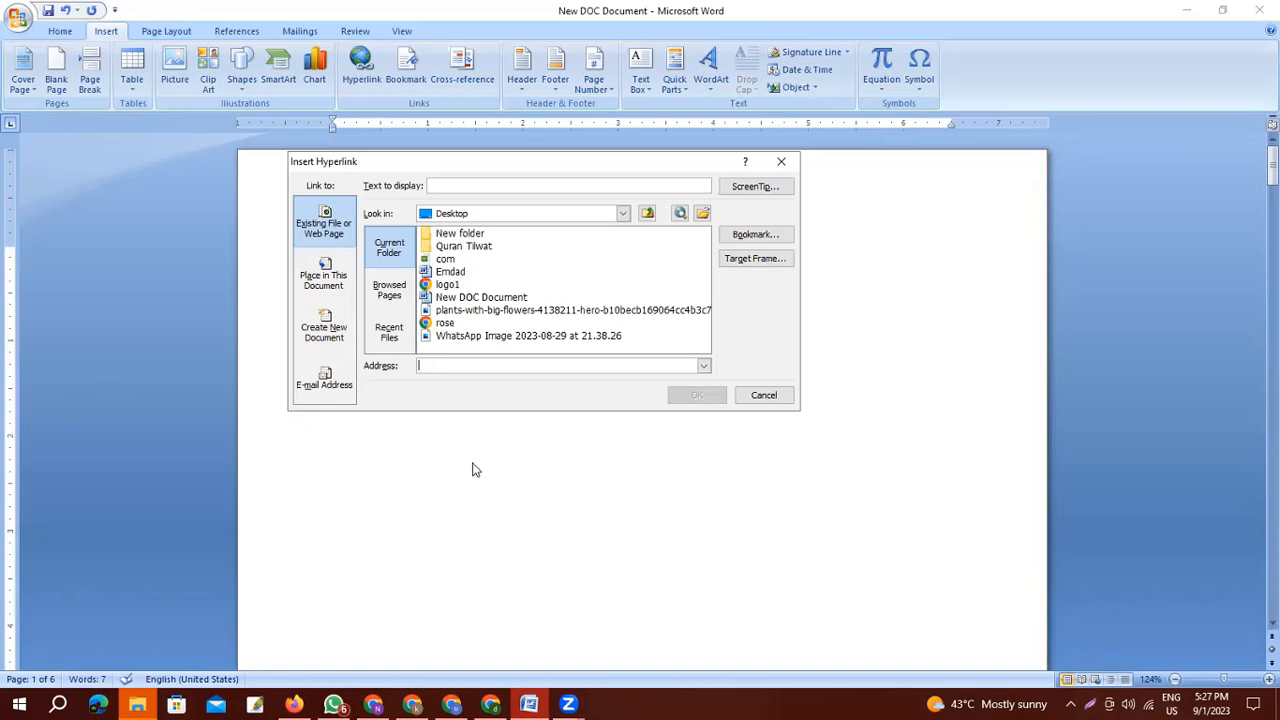
click(540, 272)
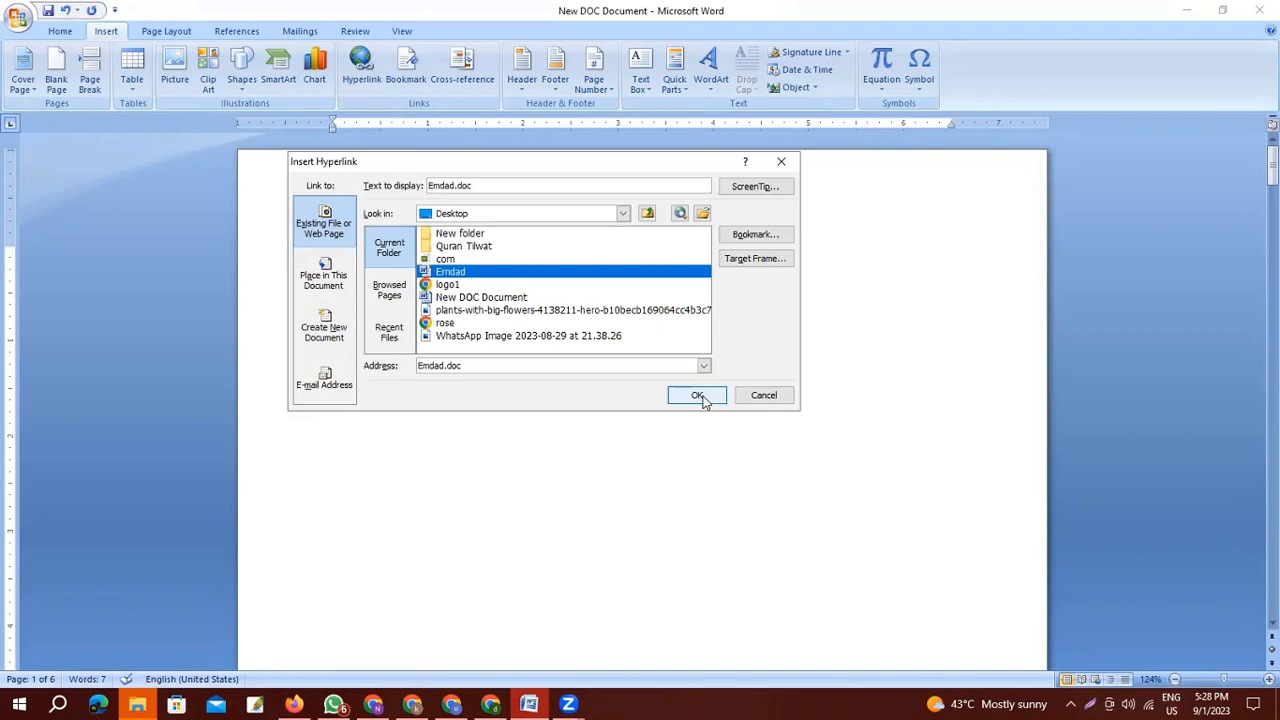
click(699, 396)
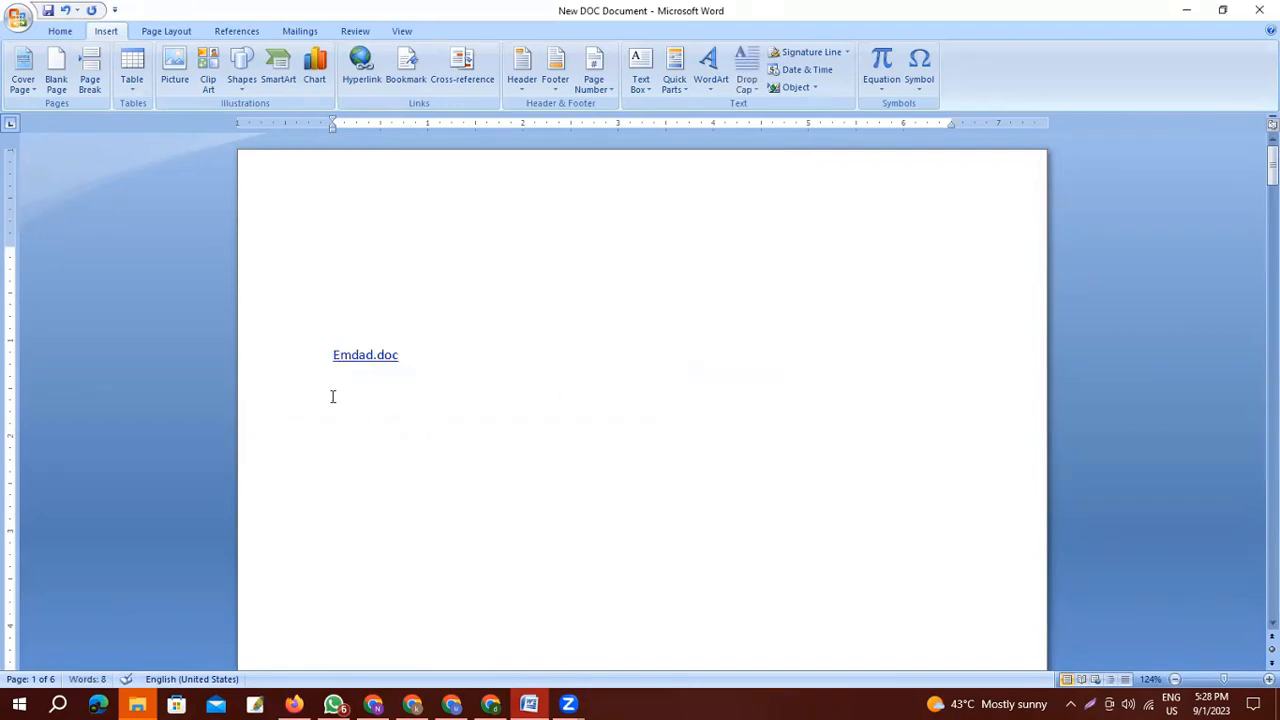
ctrl+click(370, 356)
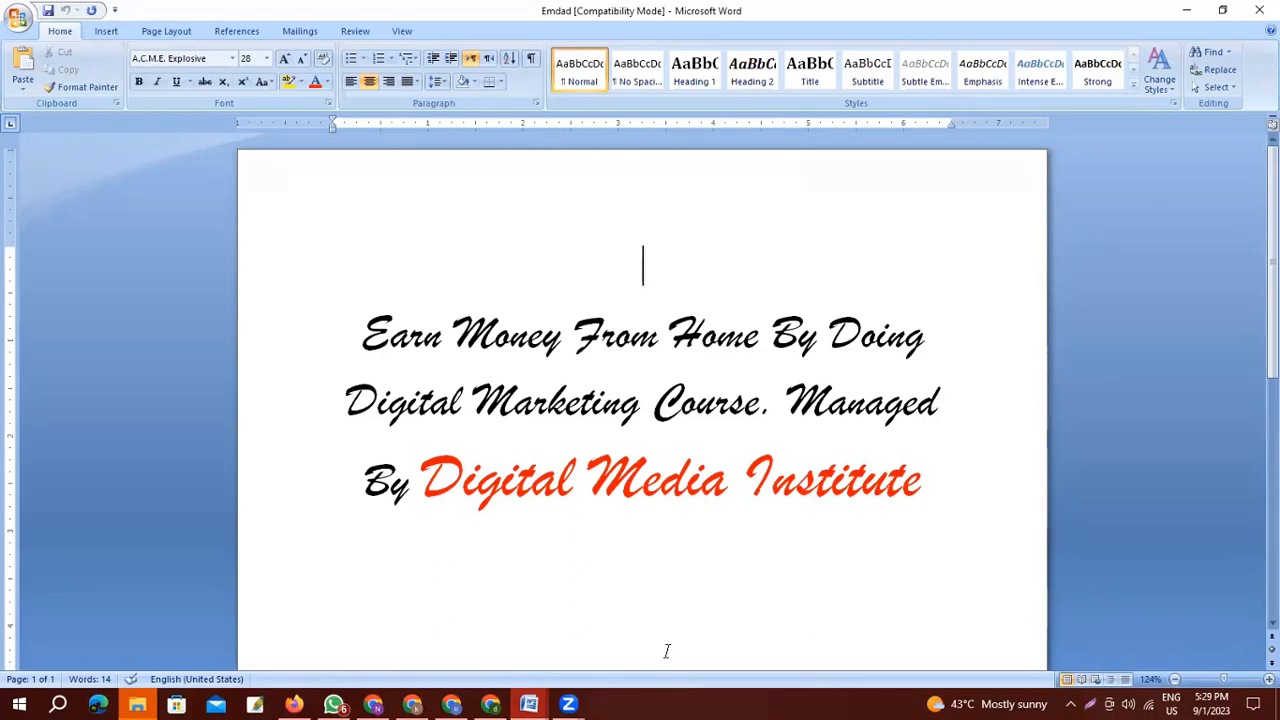
Add a blank page ahead of the text and add a bookmark named after the document in lowercase, sorting bookmarks by name.
click(106, 31)
click(362, 75)
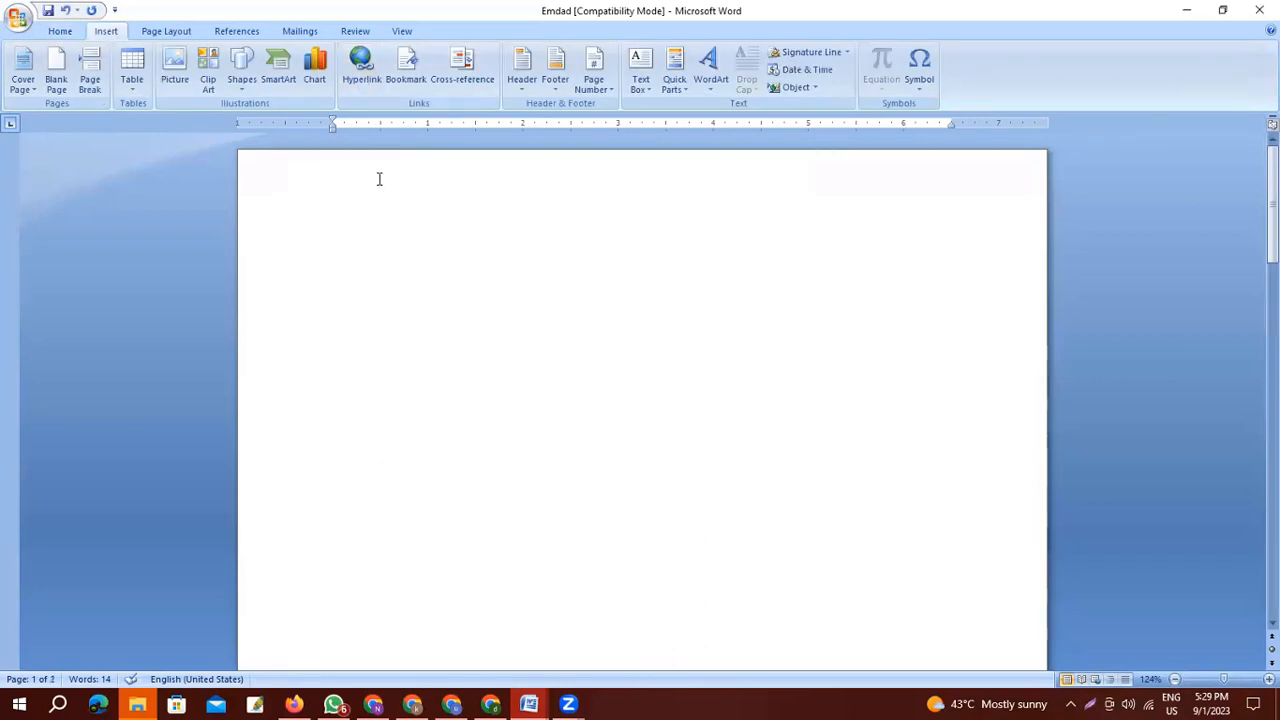
click(406, 75)
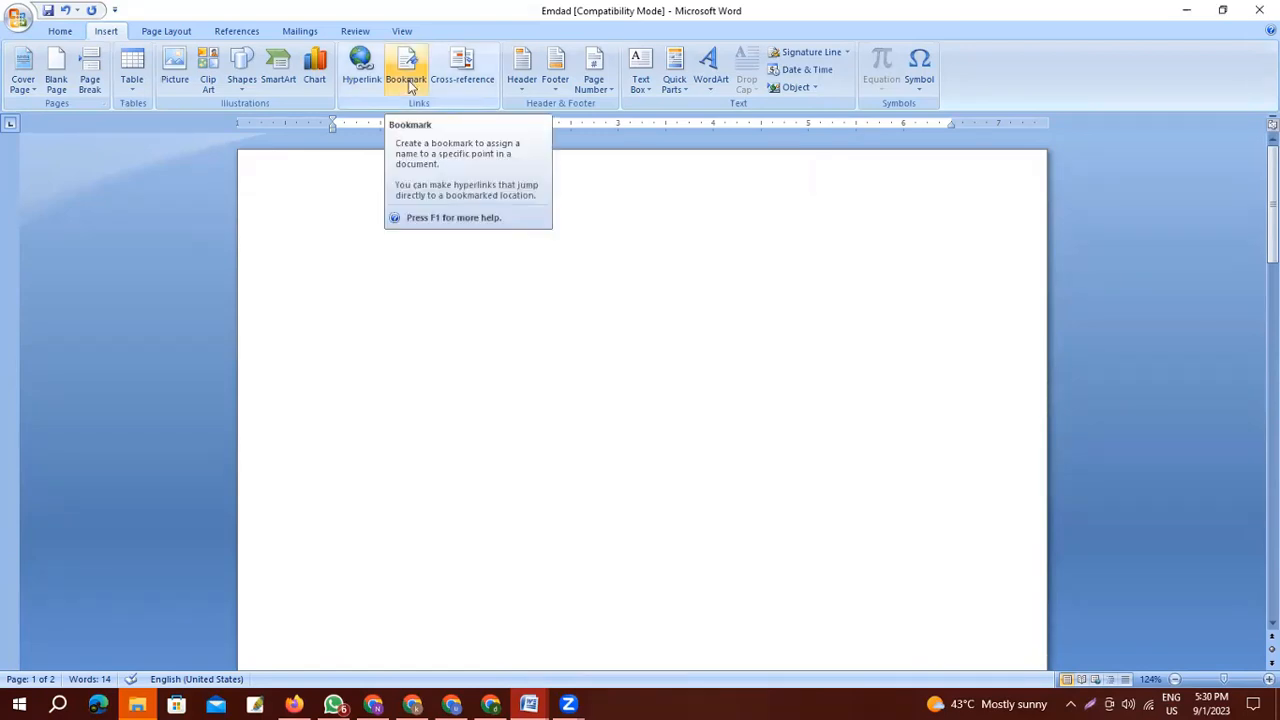
click(408, 86)
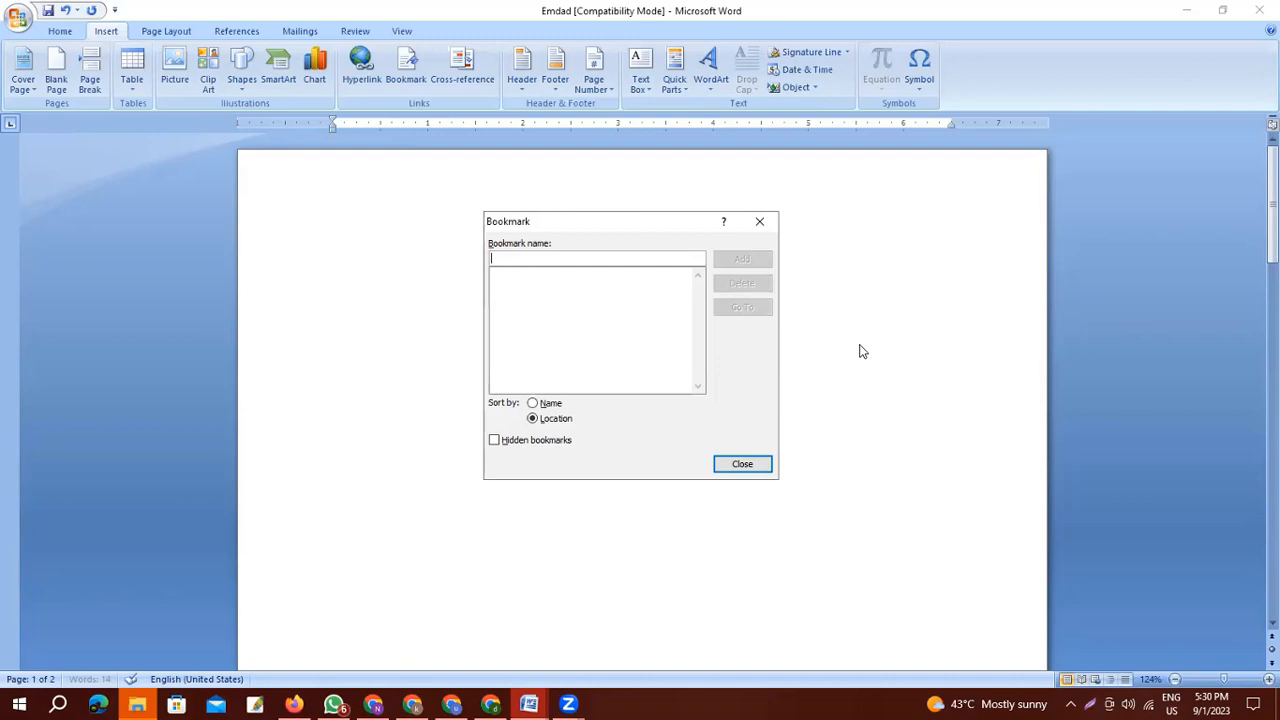
text(emdad)
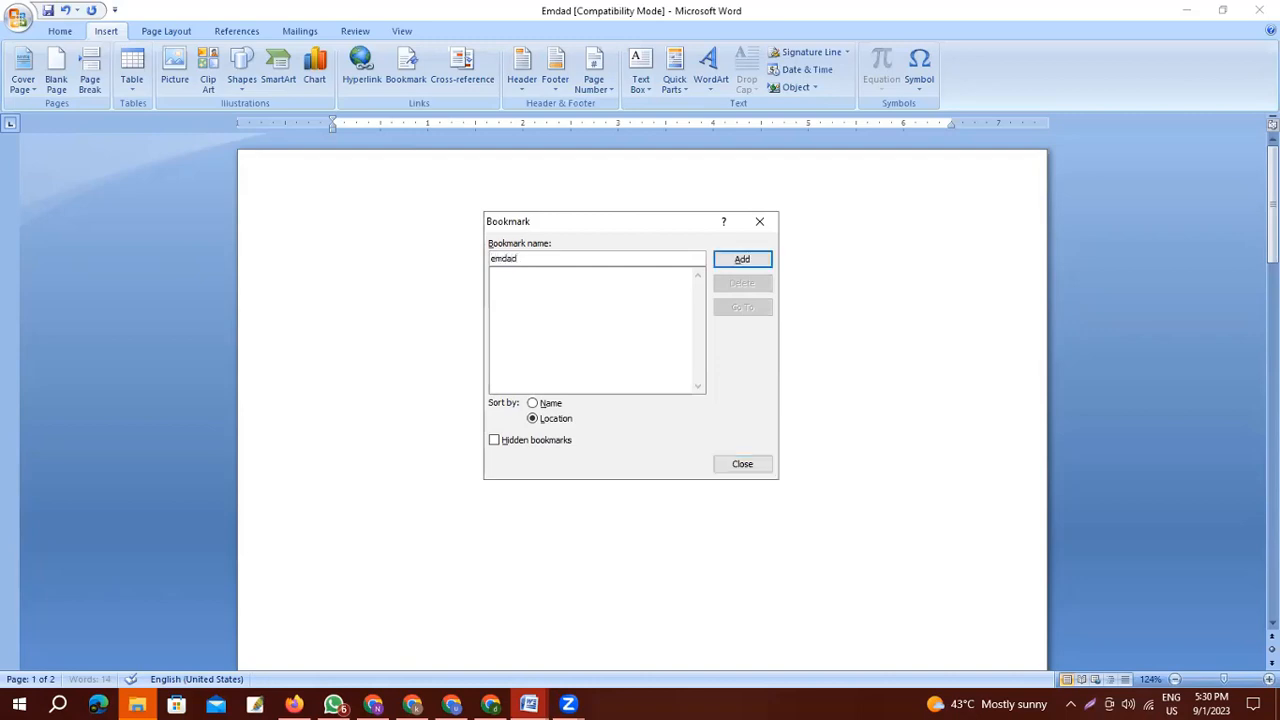
click(533, 403)
click(742, 259)
Switch the bookmark sorting to location and add the existing bookmark again.
click(406, 80)
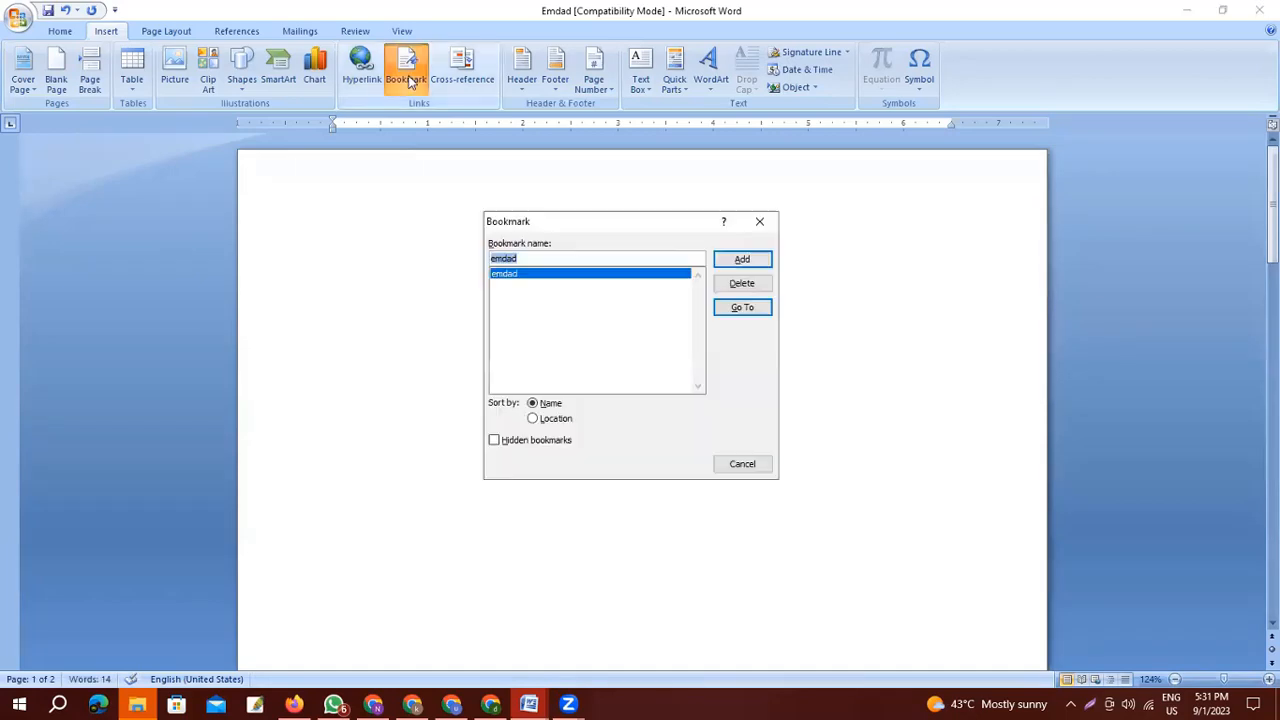
click(533, 418)
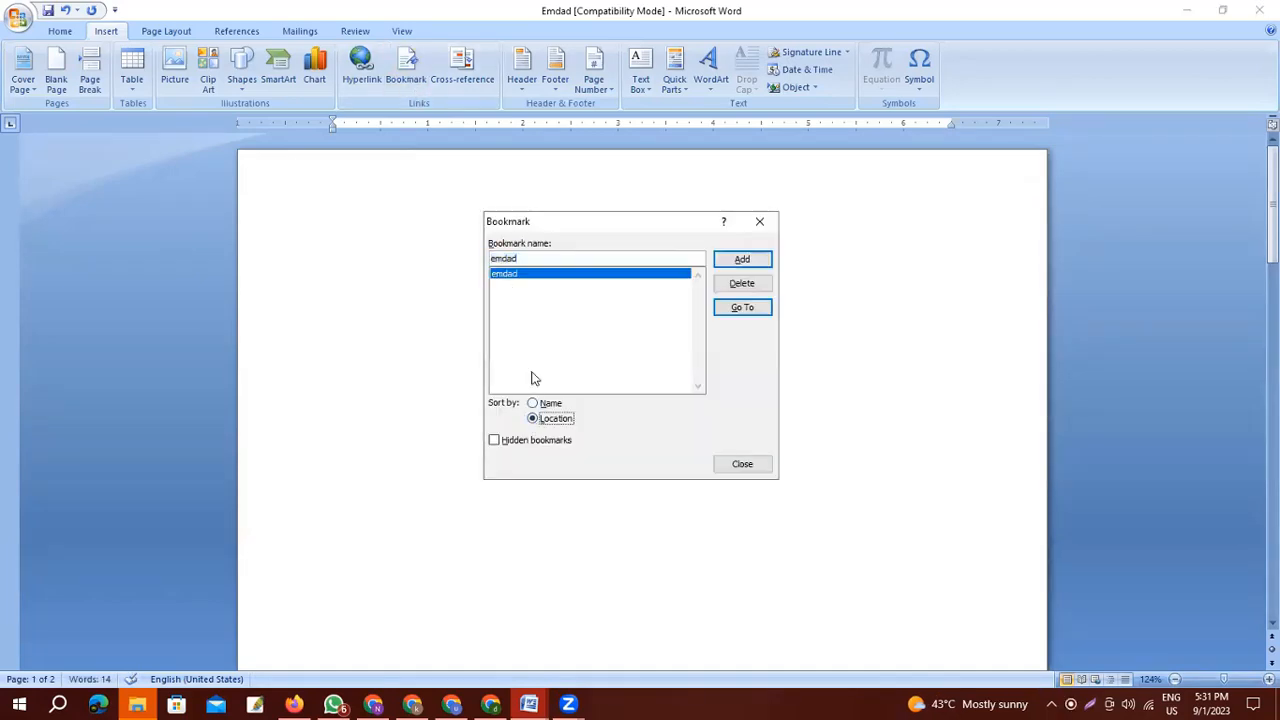
click(749, 262)
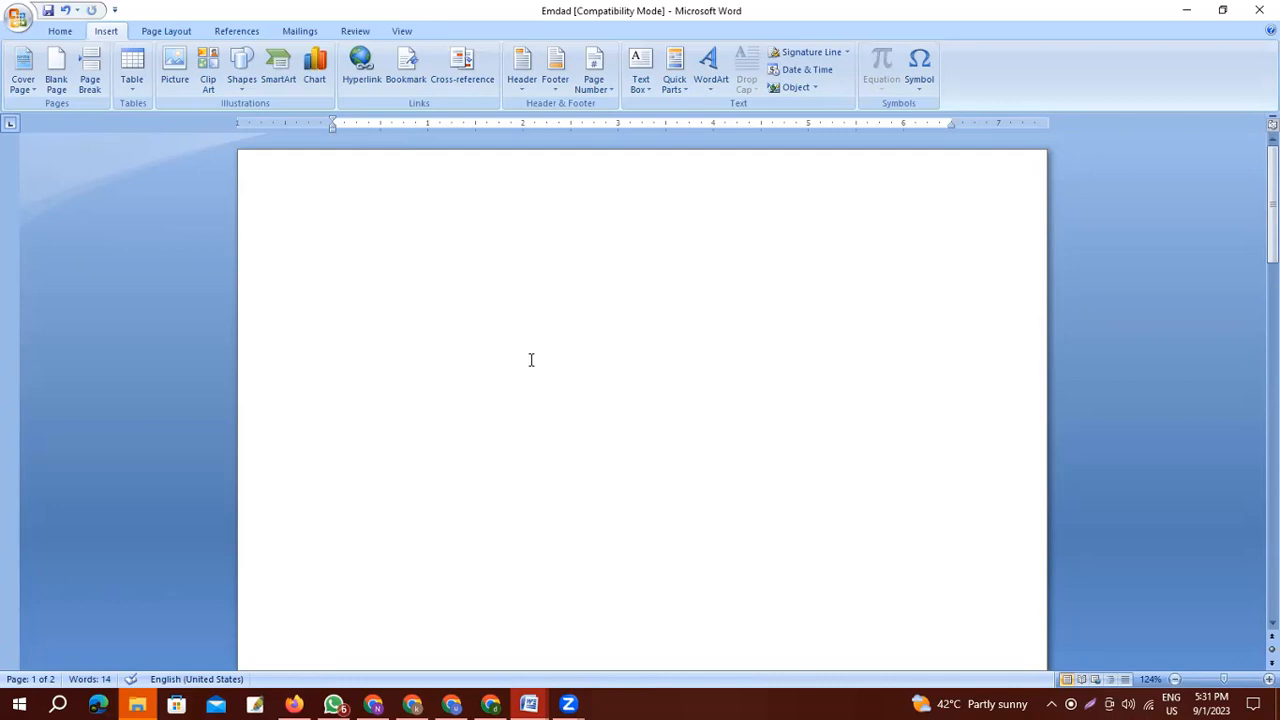
Go to the bookmarked location, move the Bookmark dialog clear of the text and close it.
click(406, 80)
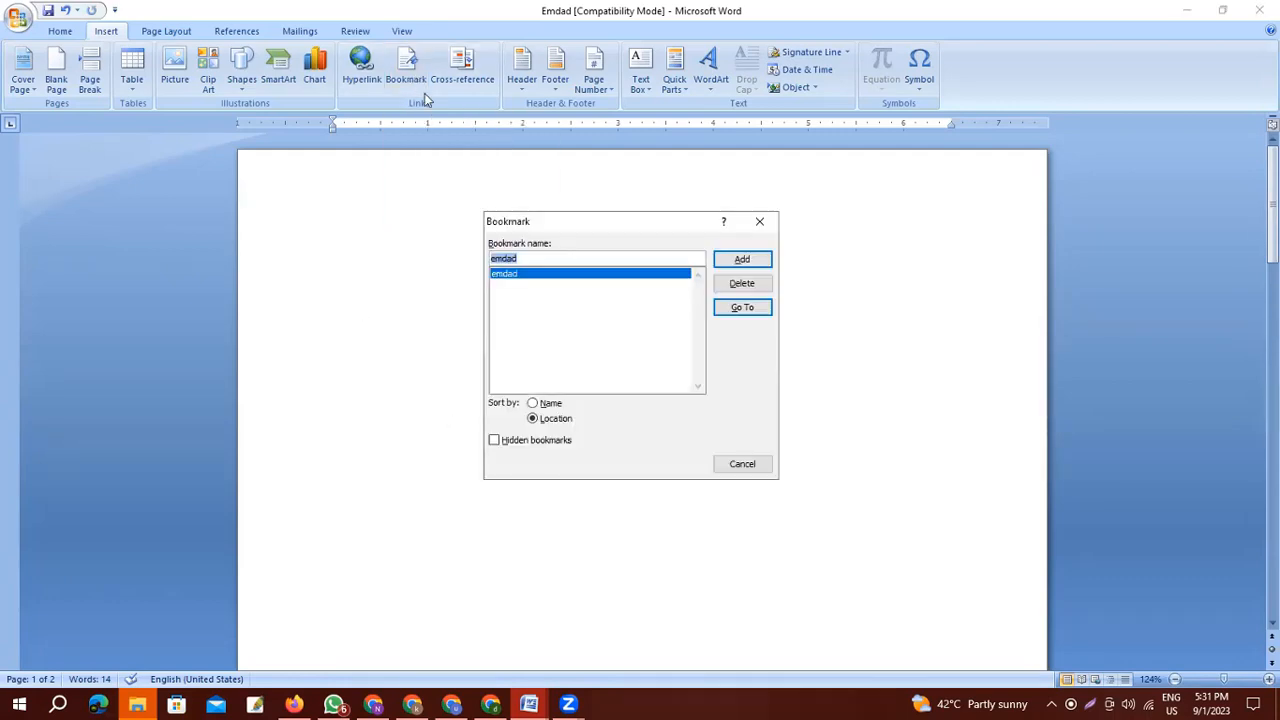
click(742, 308)
drag(672, 235, 680, 510)
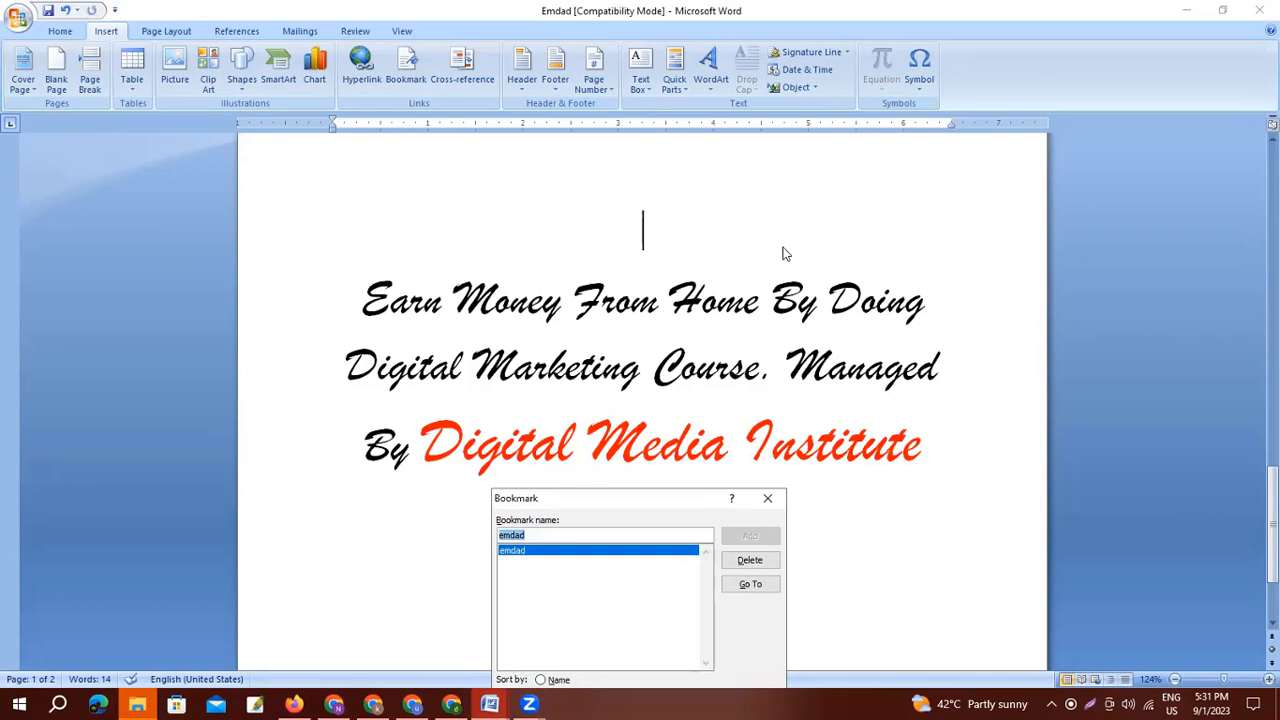
key(Escape)
Look at the Cross-reference options and close the dialog without inserting a reference.
click(466, 80)
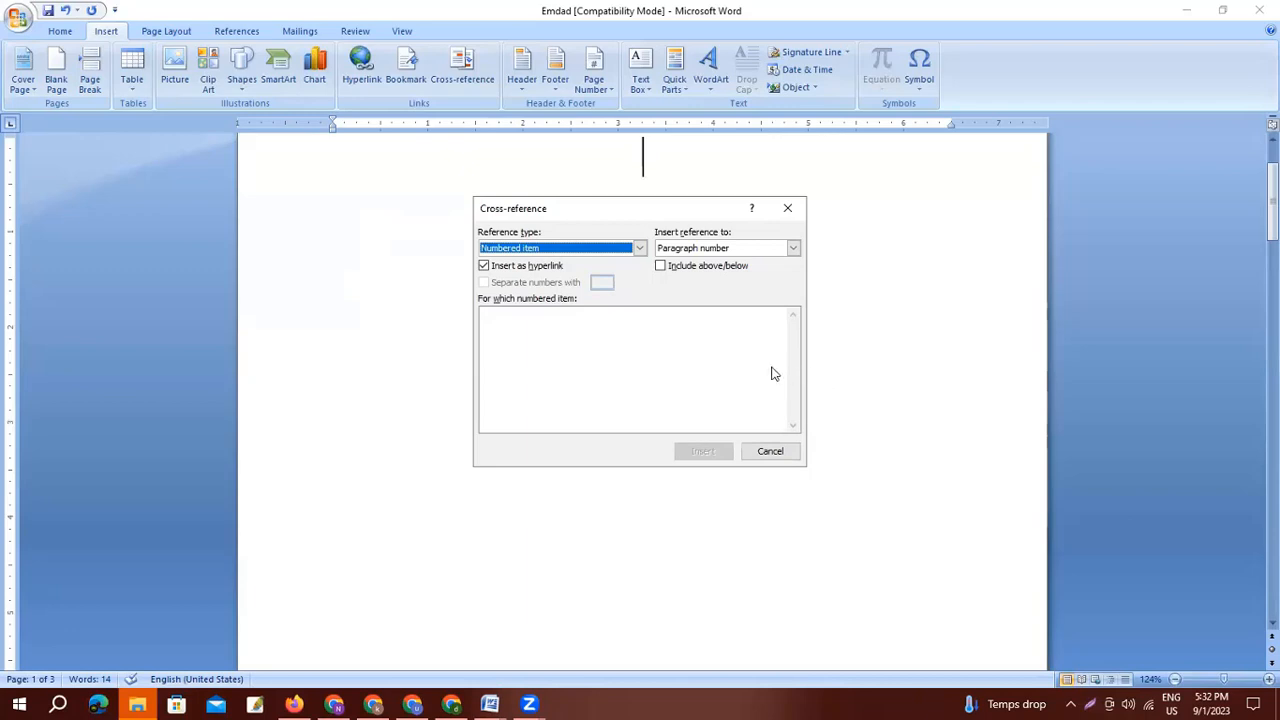
key(Escape)
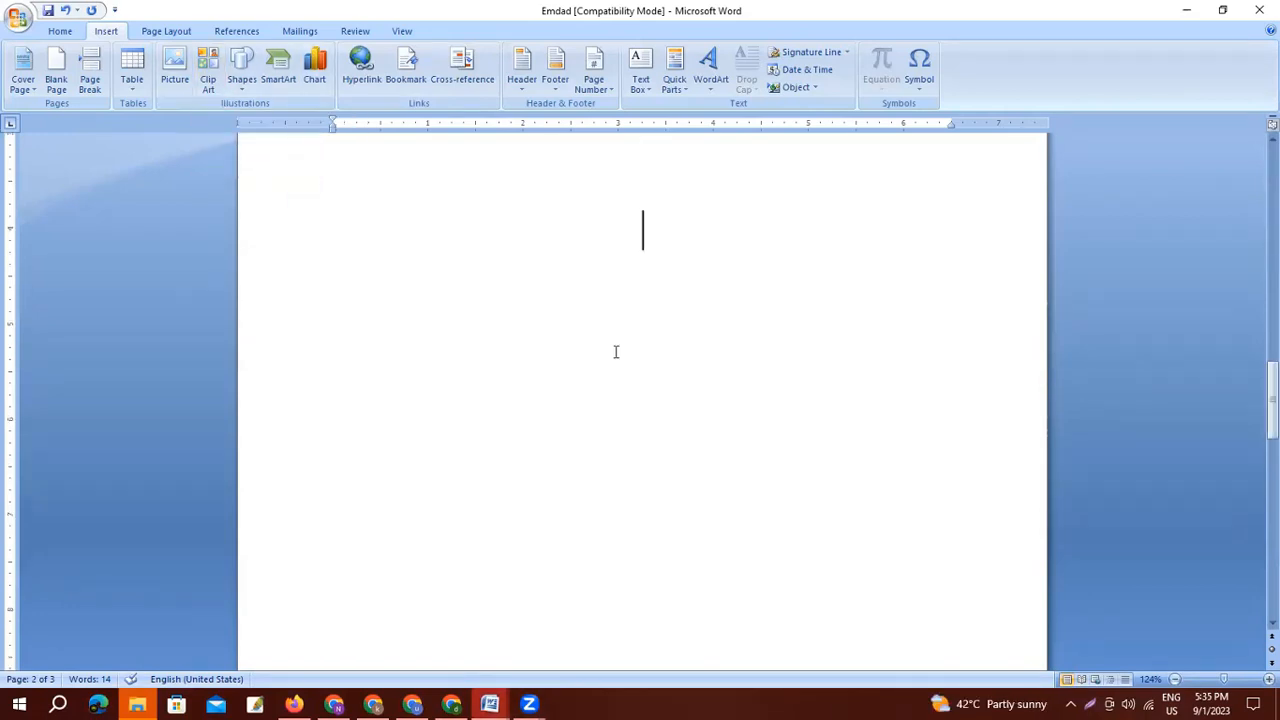
Add a centred header reading "Restricted", return to the body text and check the header across the pages.
click(522, 86)
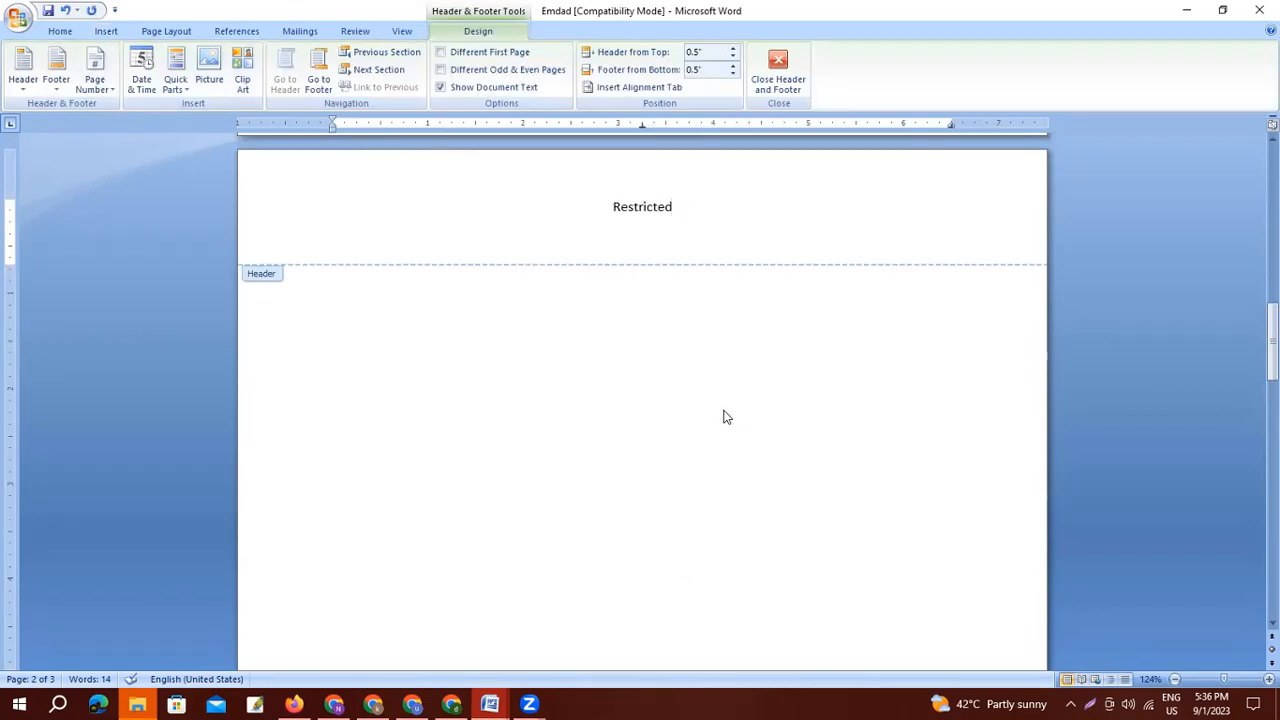
double_click(674, 340)
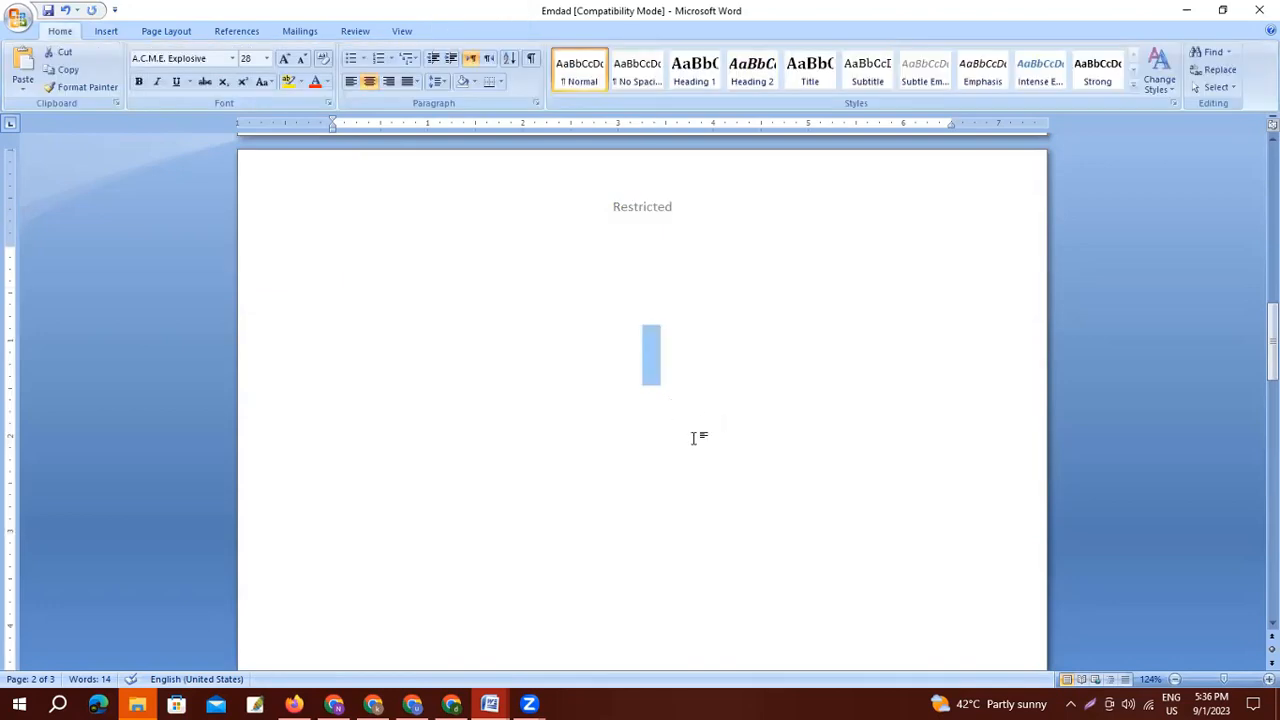
scroll(757, 417, down, 20)
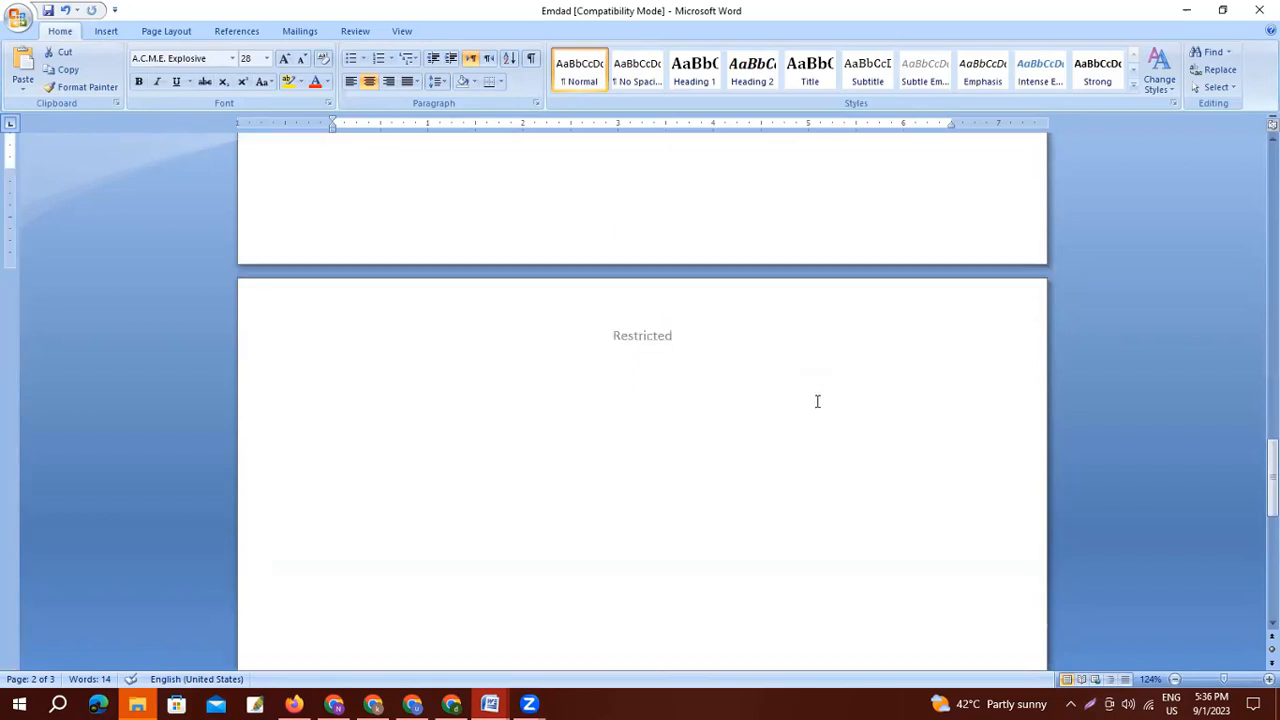
click(854, 414)
scroll(663, 400, up, 6)
scroll(719, 487, down, 6)
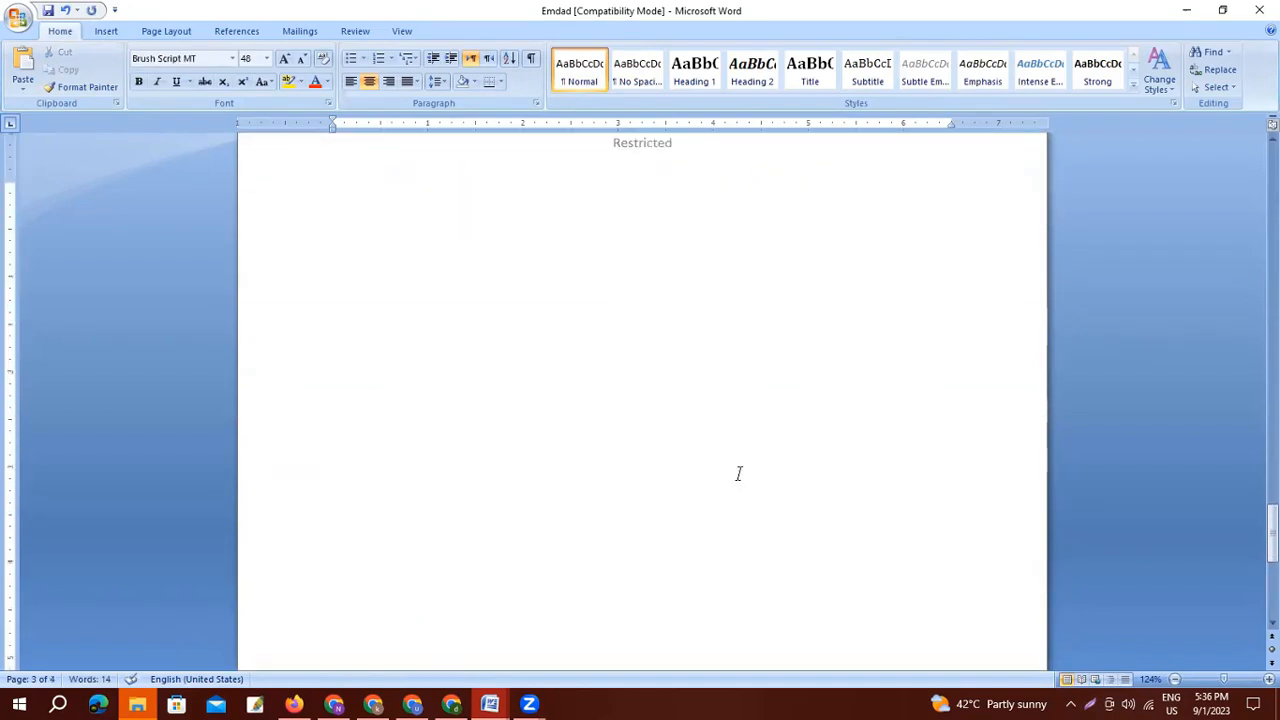
scroll(746, 477, up, 15)
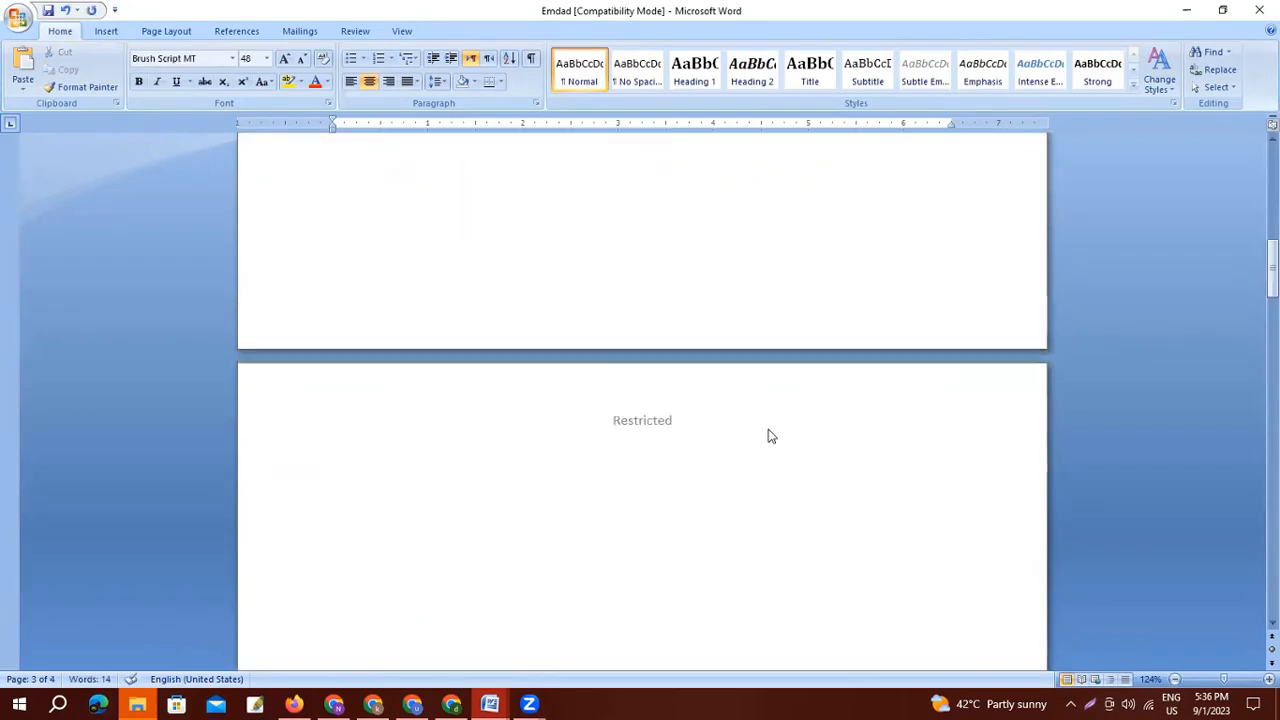
scroll(765, 418, up, 5)
Insert the Blank footer with the centred text "1" and replace that text with "2".
click(106, 32)
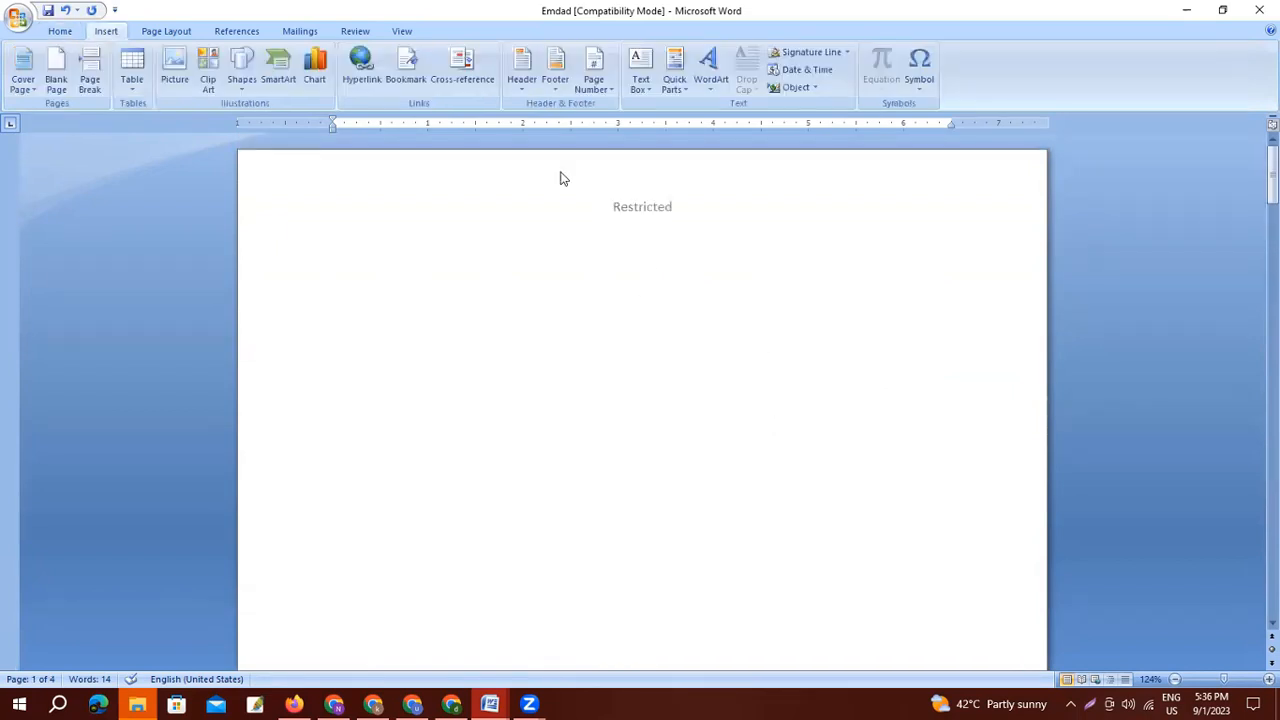
click(557, 90)
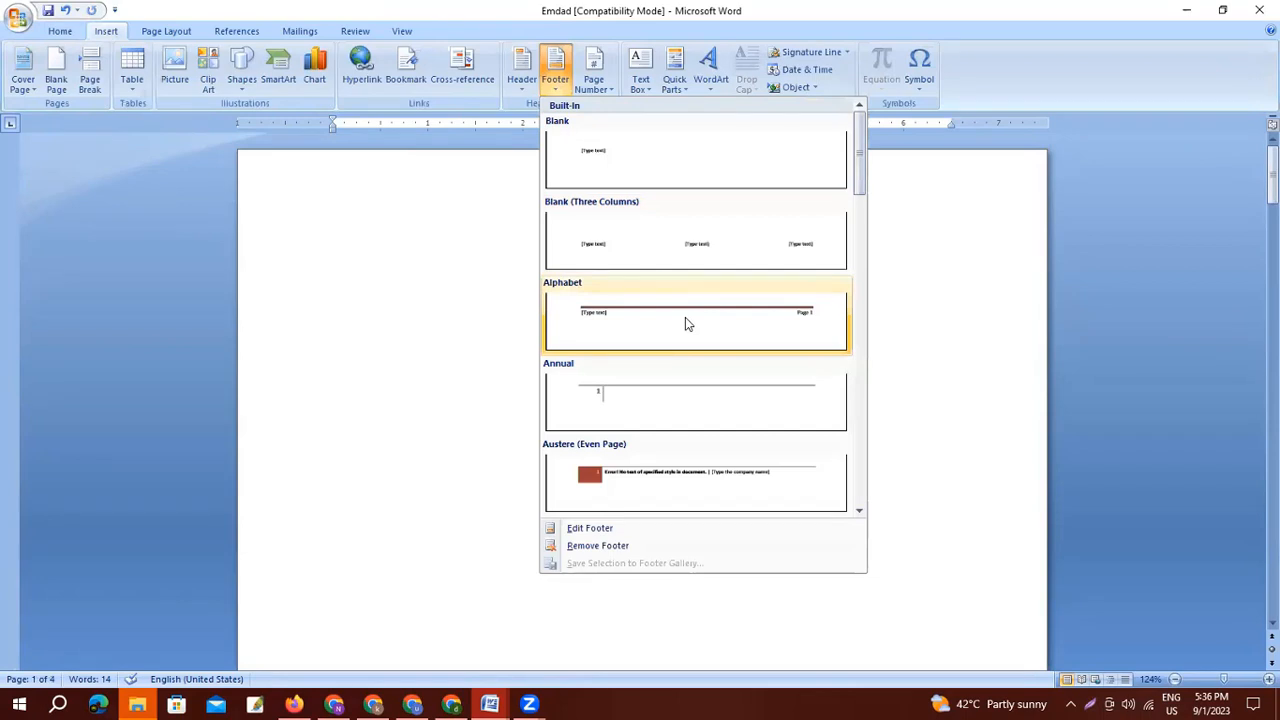
click(680, 158)
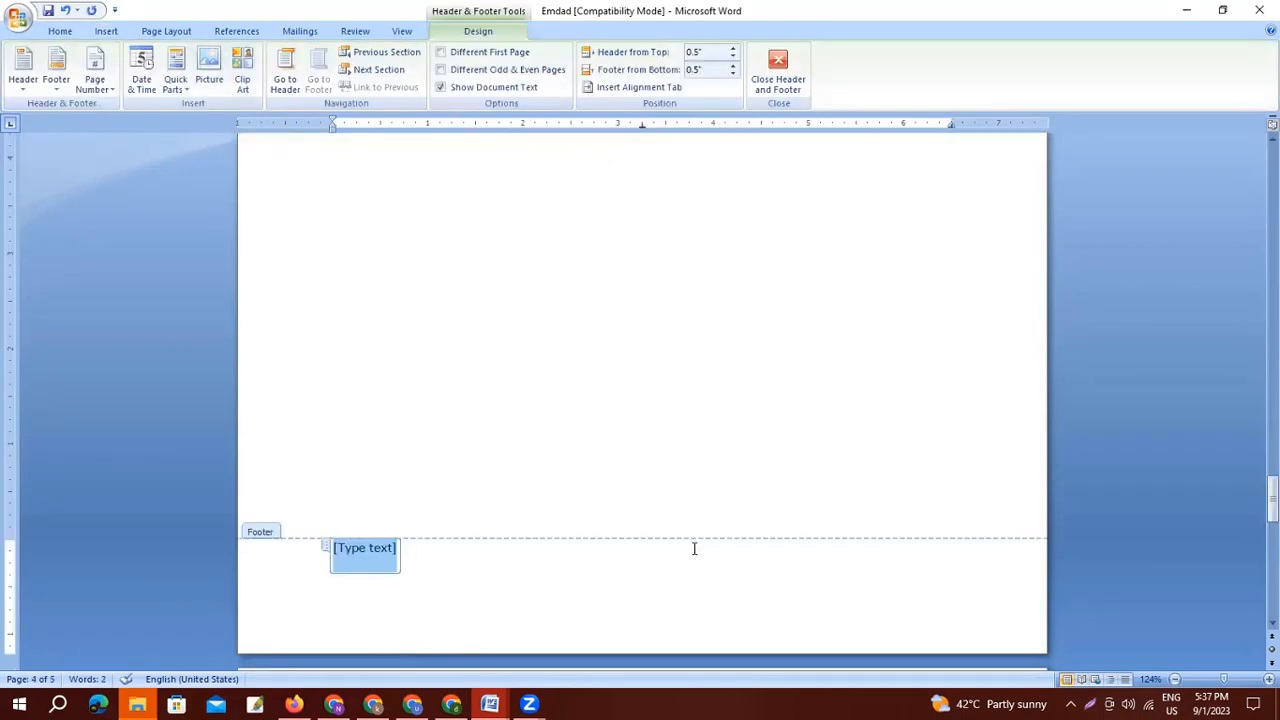
text(1)
key(ctrl+e)
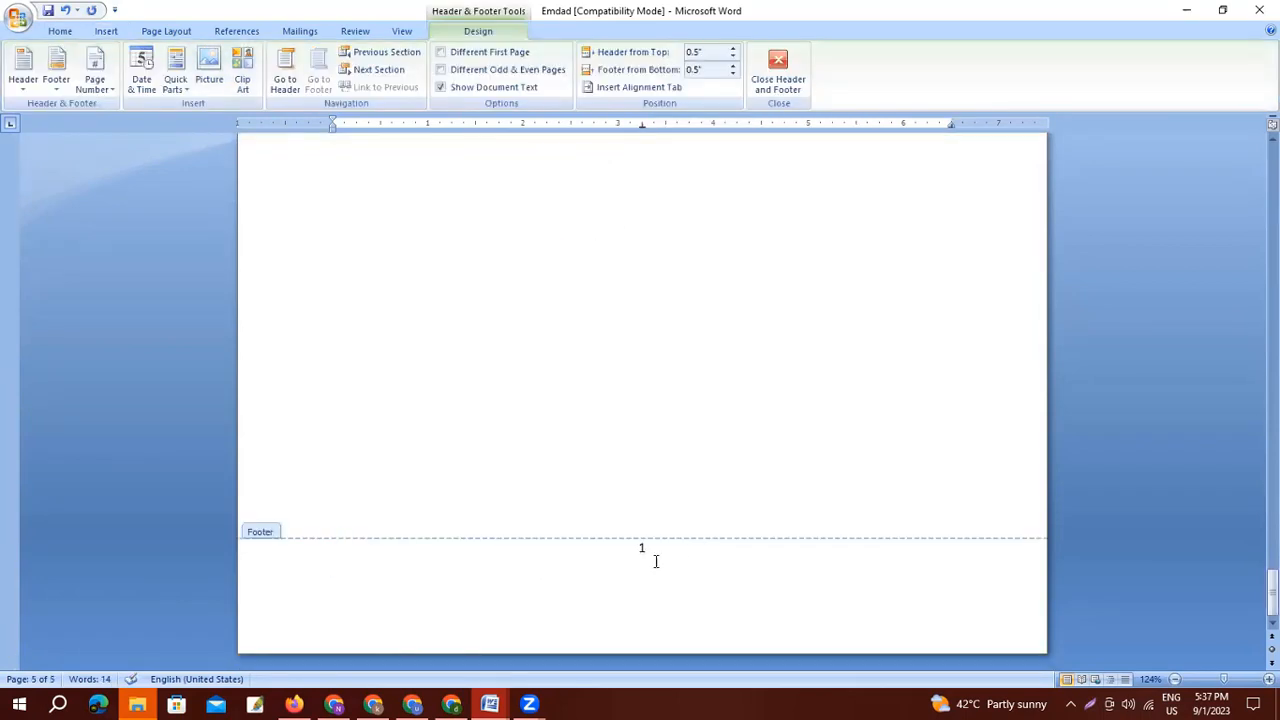
drag(637, 548, 655, 550)
text(2)
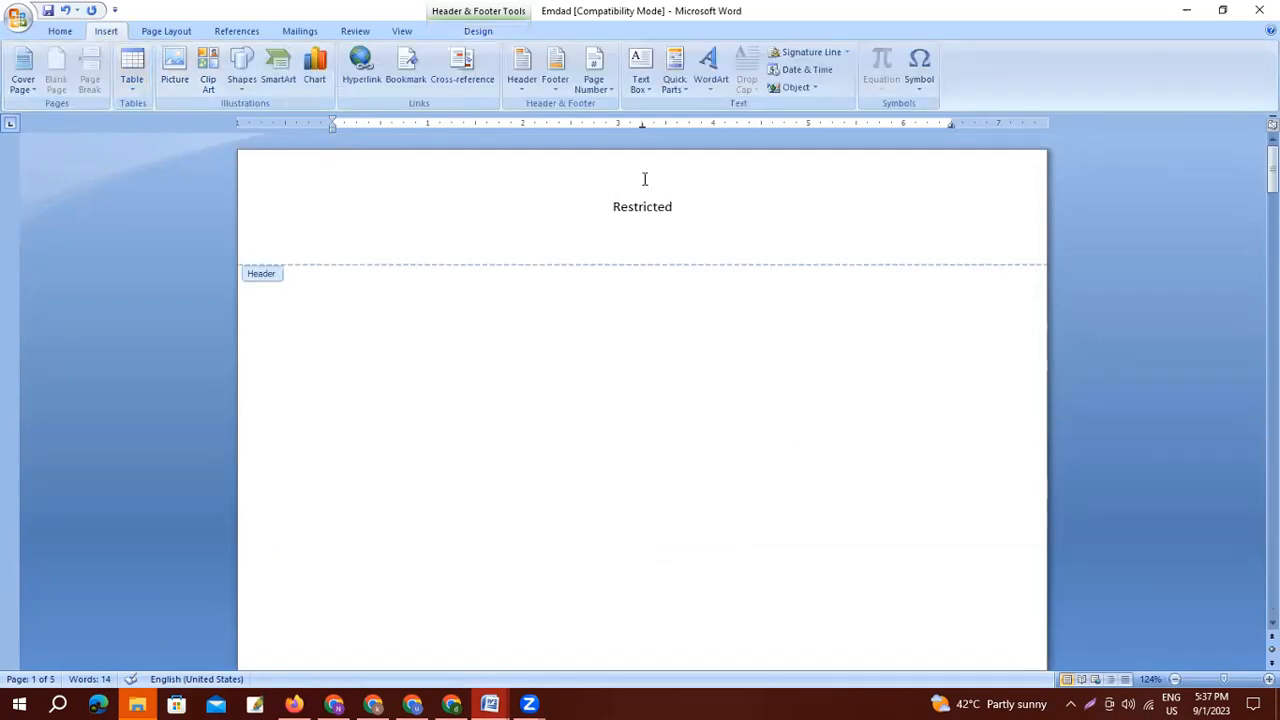
Insert a Plain Number page number at the current position in the first page's header.
click(593, 72)
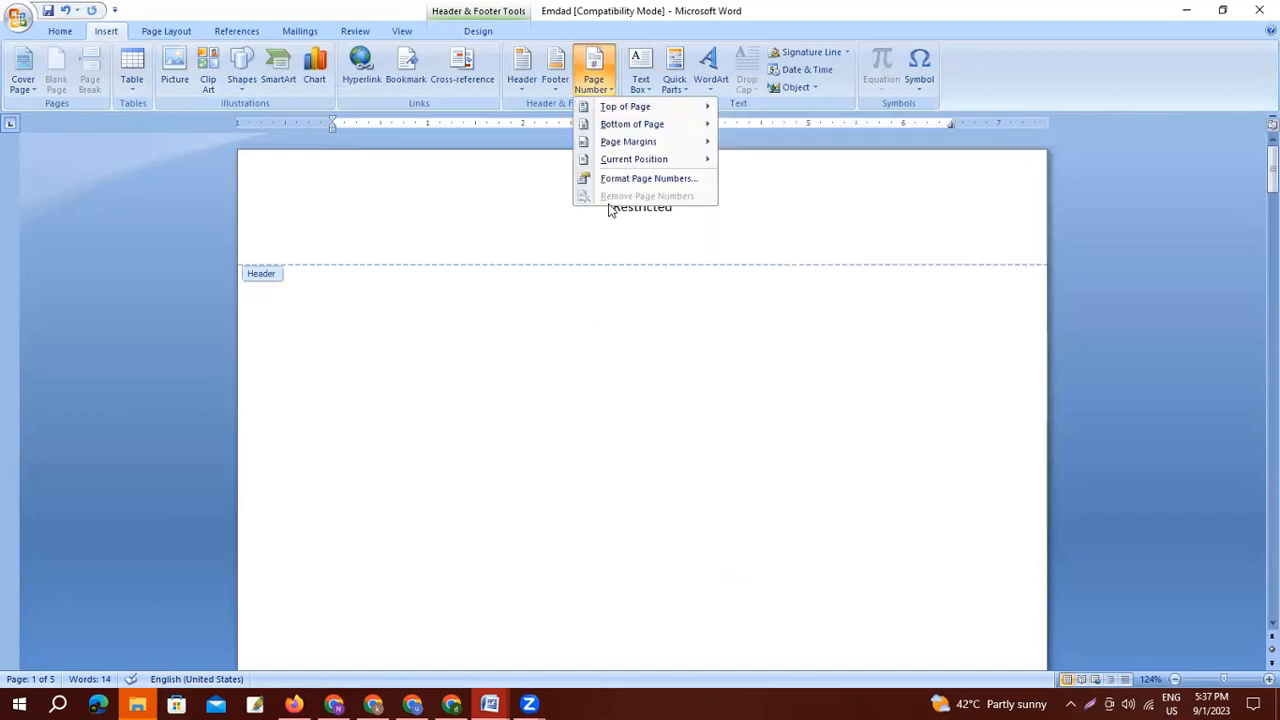
mouse_move(638, 108)
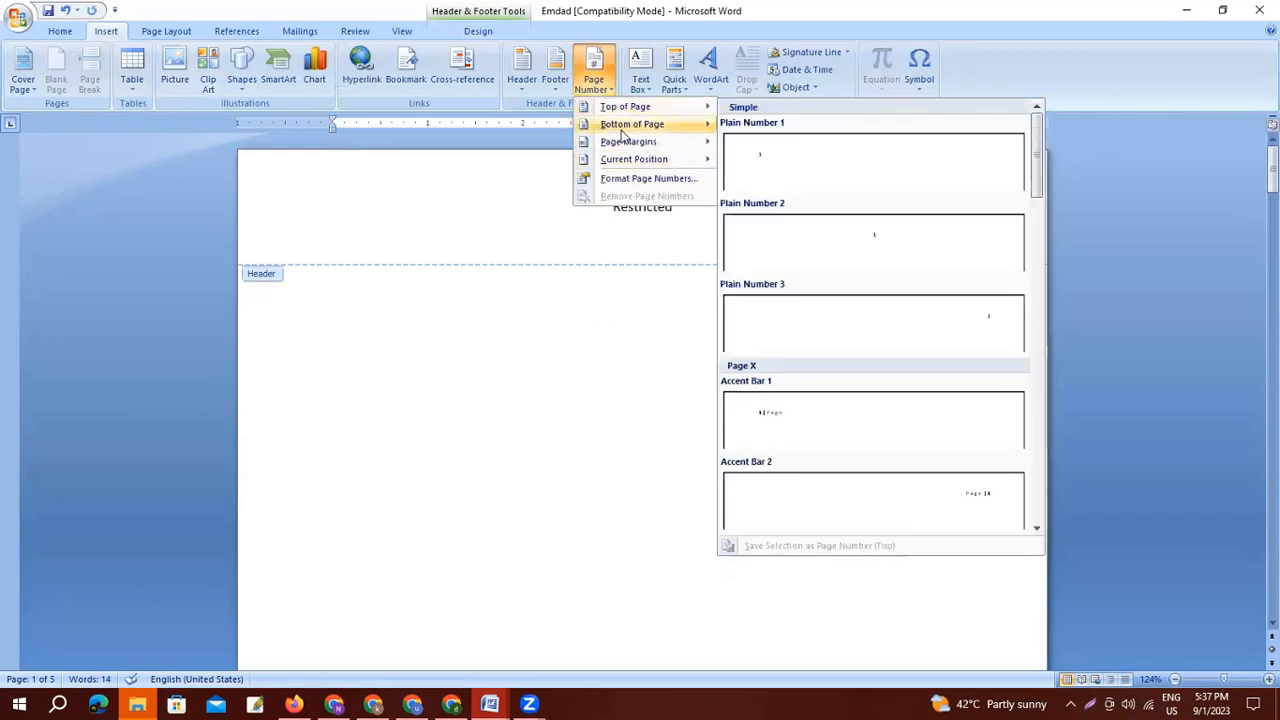
mouse_move(612, 148)
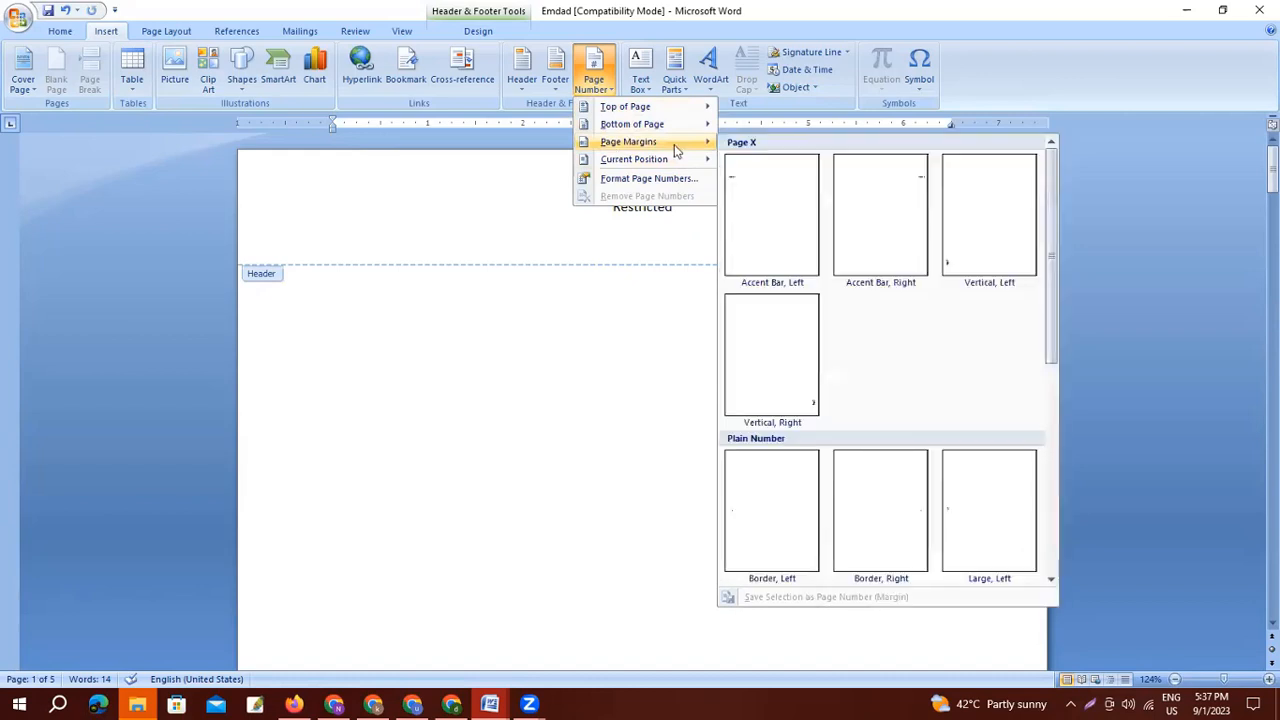
mouse_move(643, 162)
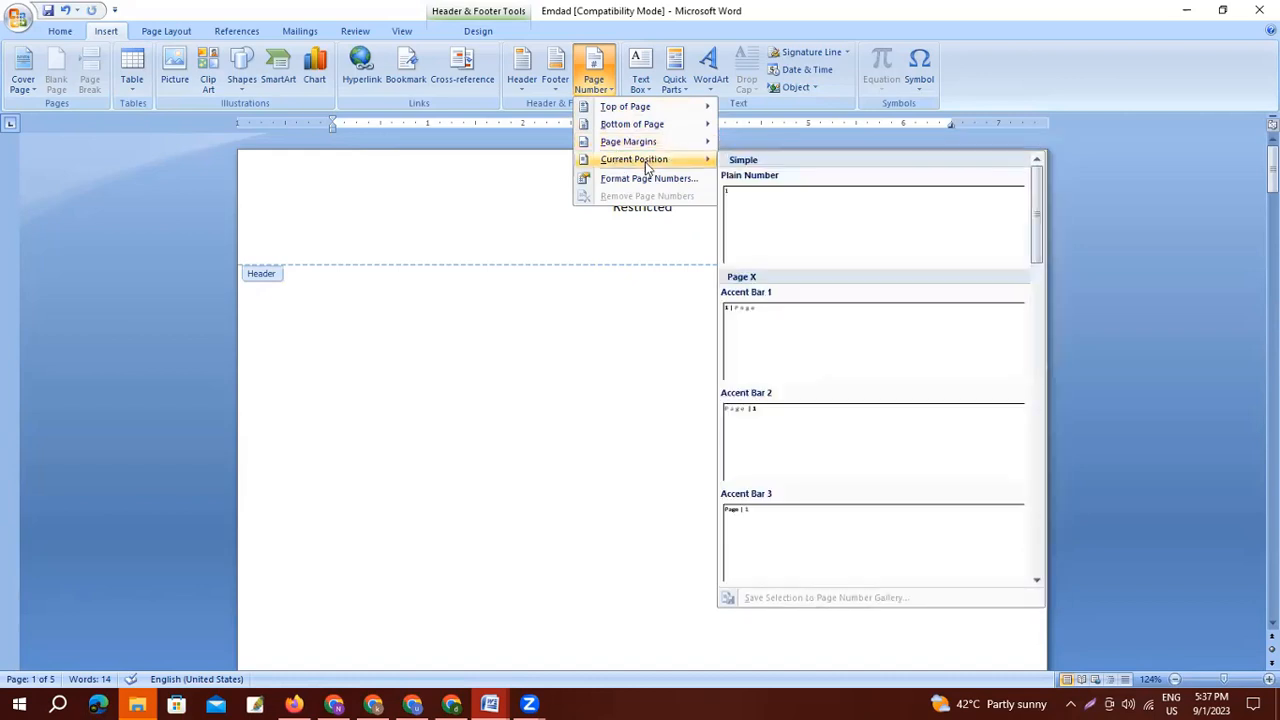
click(733, 190)
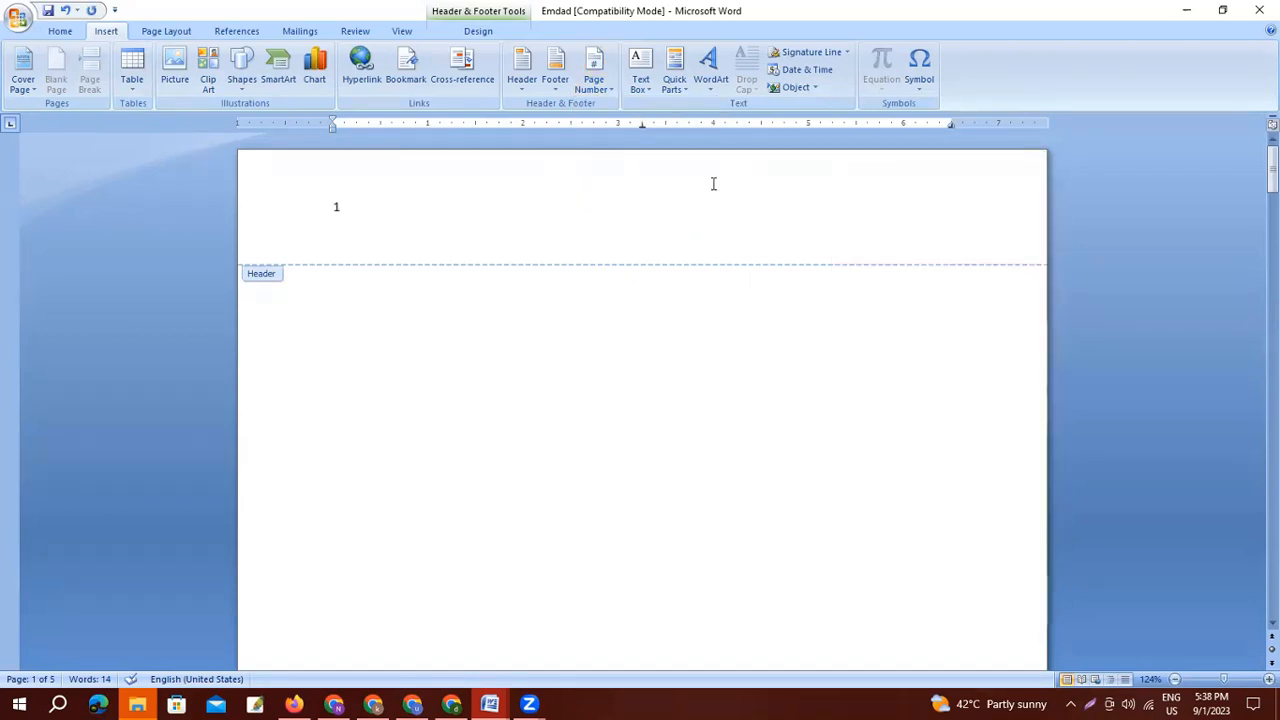
Insert the built-in Simple Text Box on the first page.
click(648, 90)
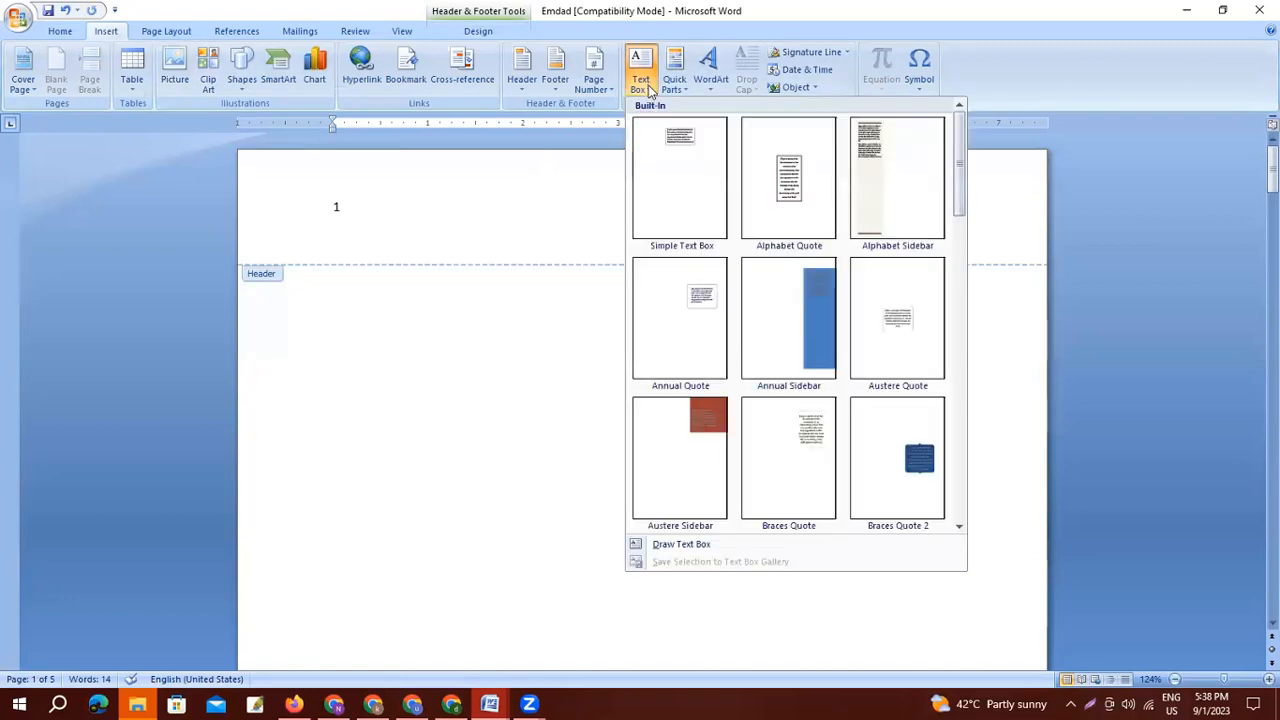
click(680, 178)
scroll(730, 362, up, 5)
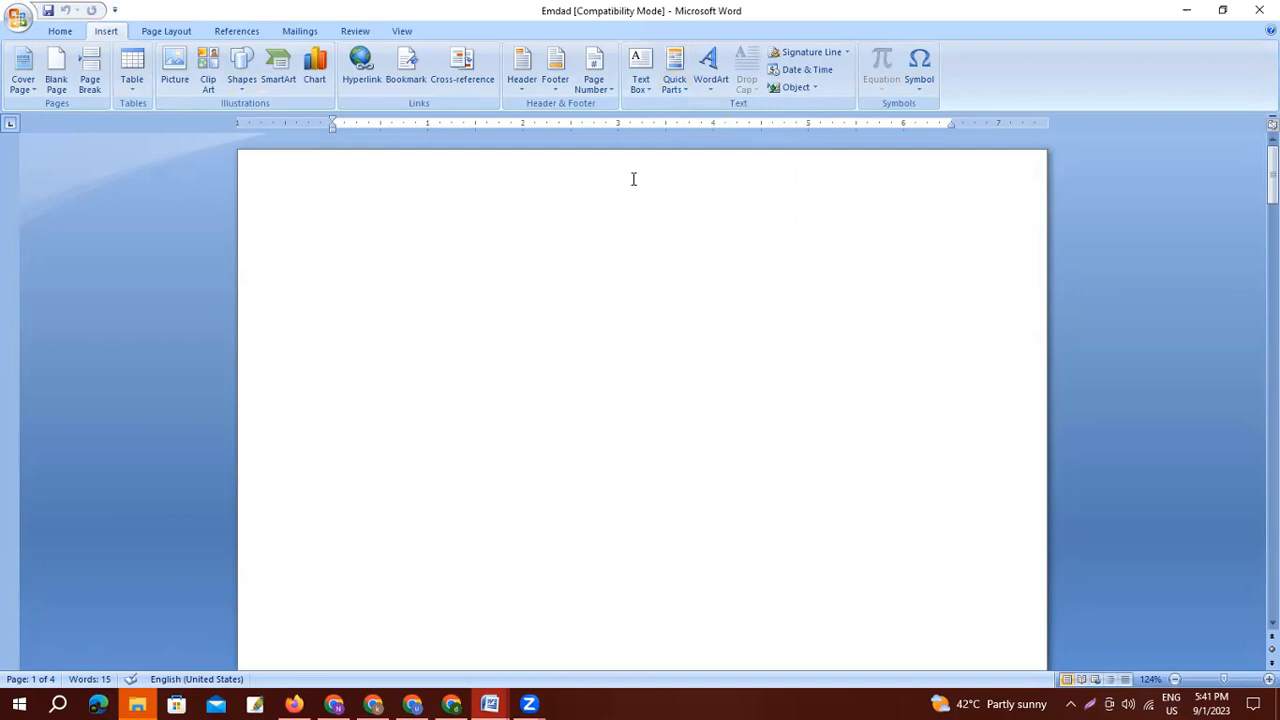
Insert blue wavy 3D WordArt reading "Digital Media Institute" on the first page, and enlarge it in width and height.
click(712, 88)
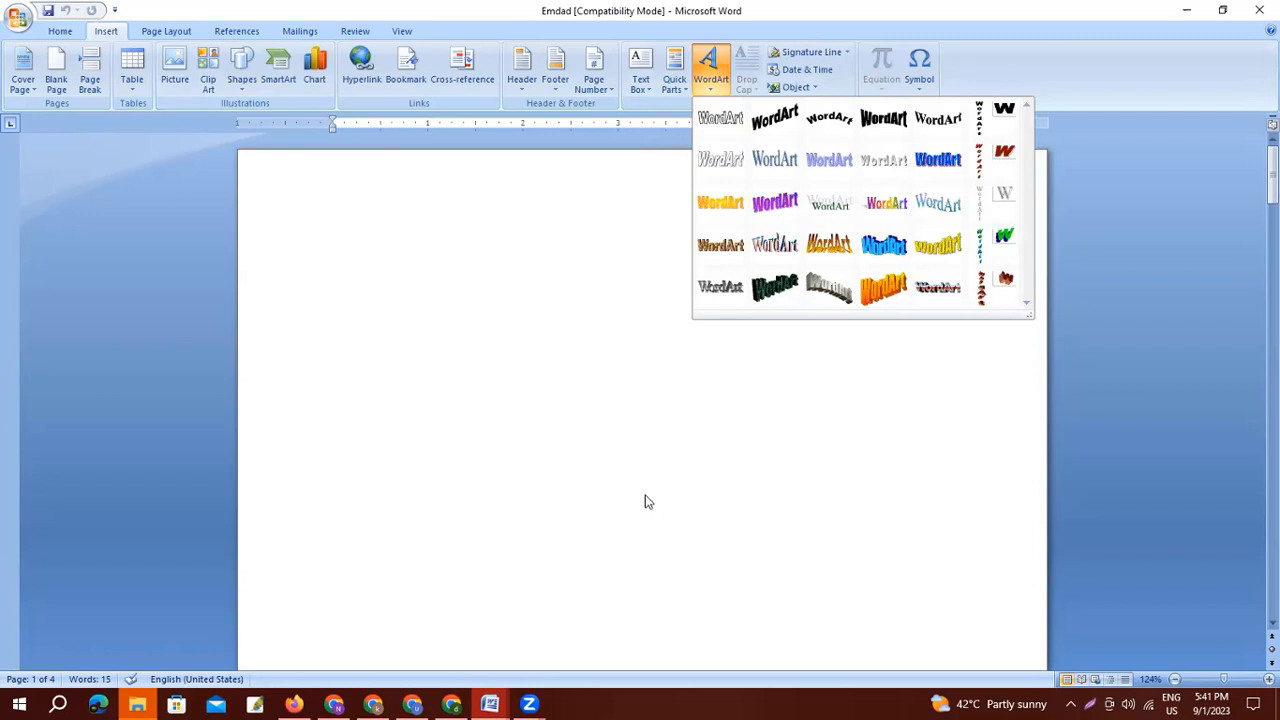
click(887, 258)
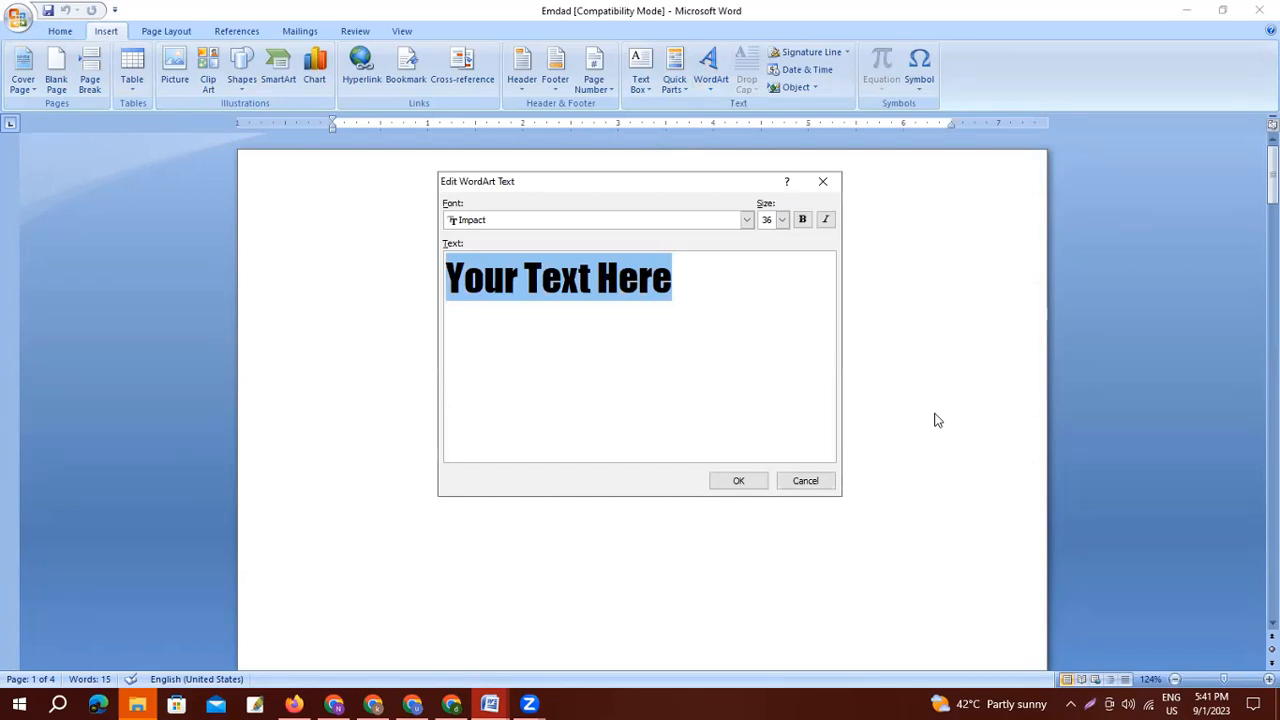
text(Digital )
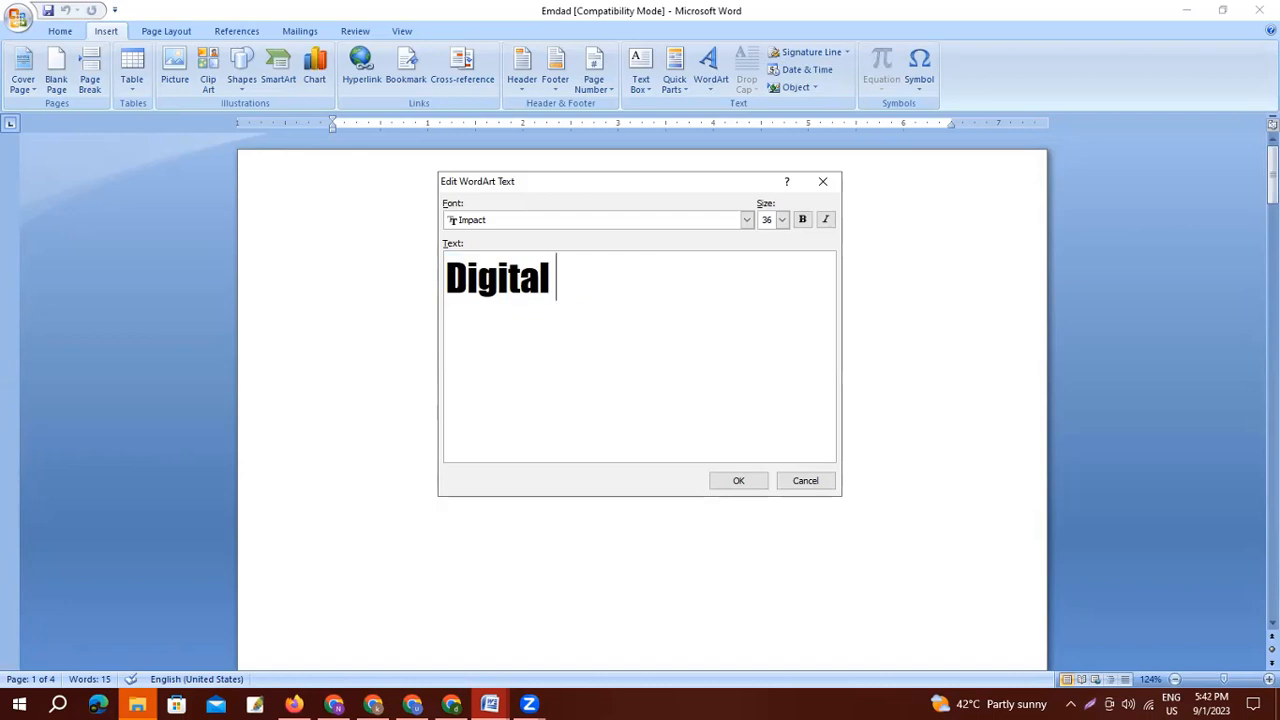
text(Mes)
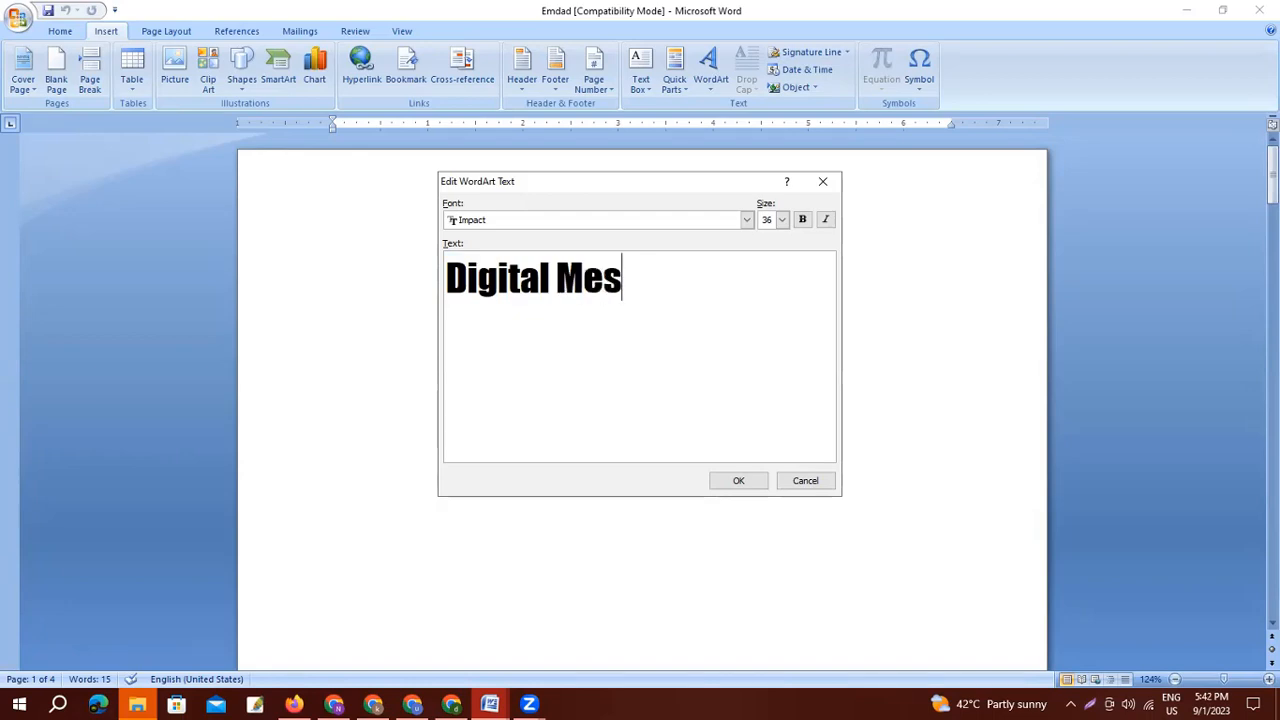
key(BackSpace)
text(dia Ind)
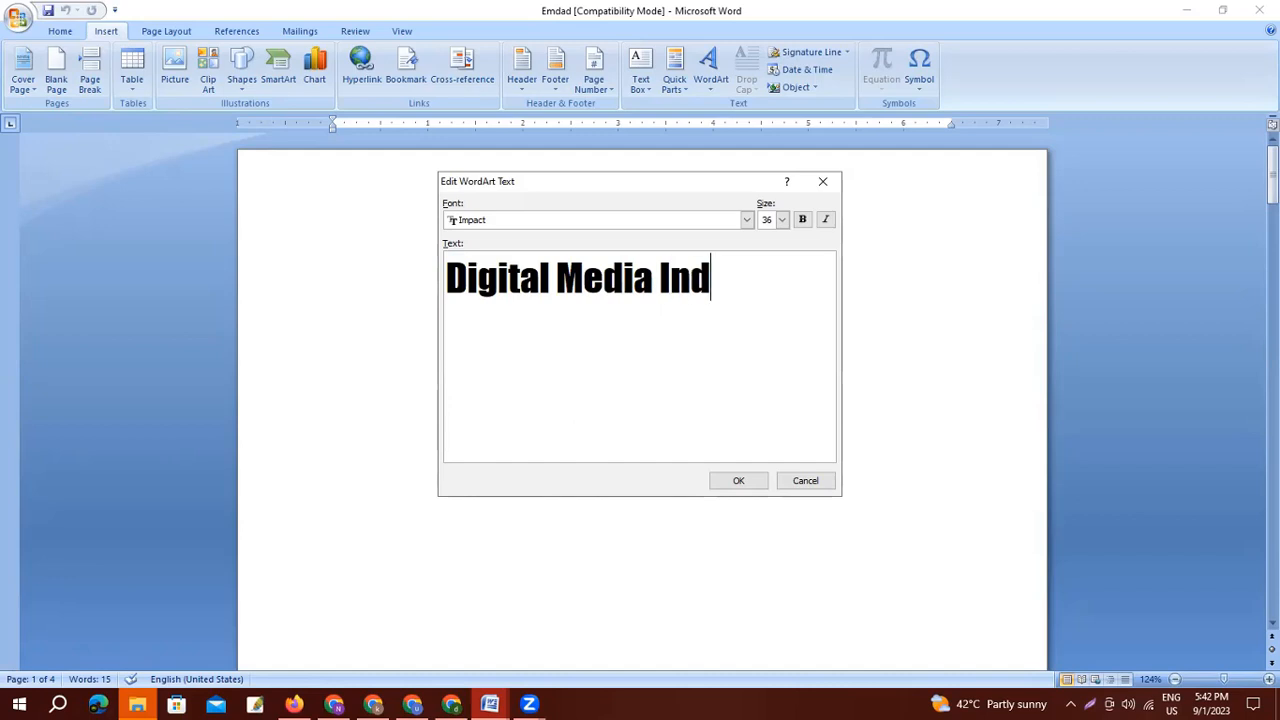
key(BackSpace)
text(stitute)
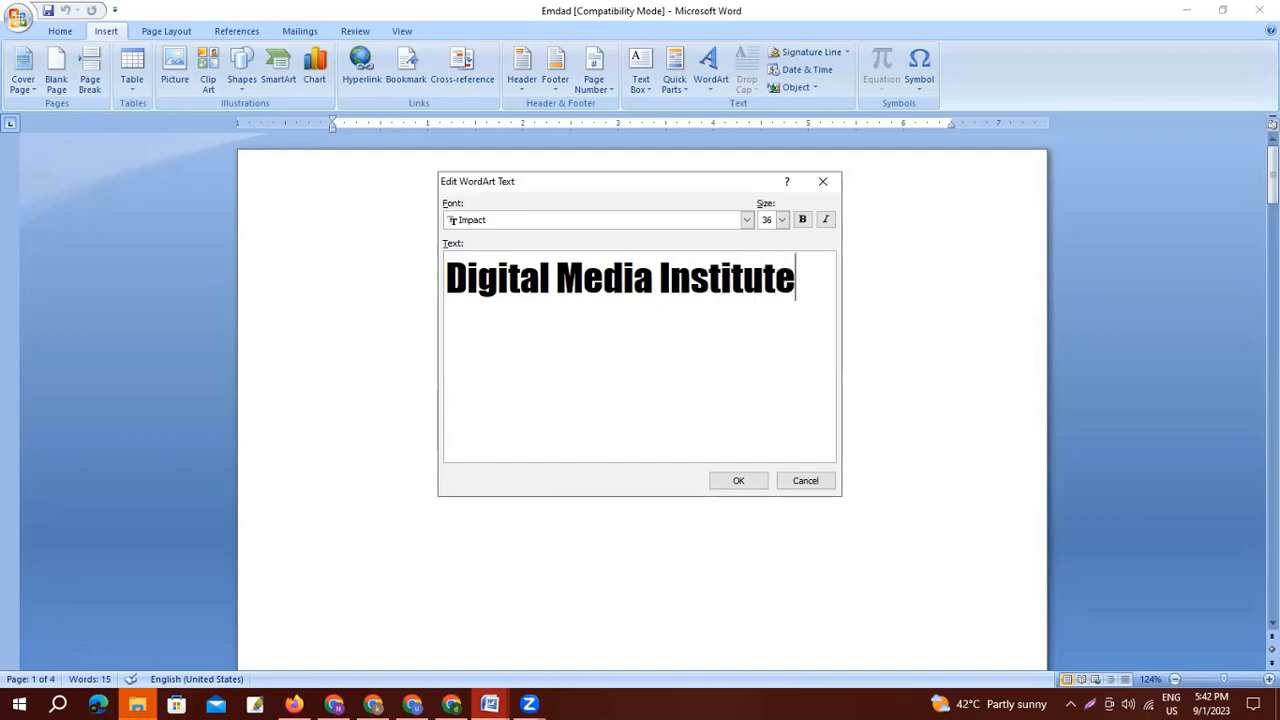
key(Return)
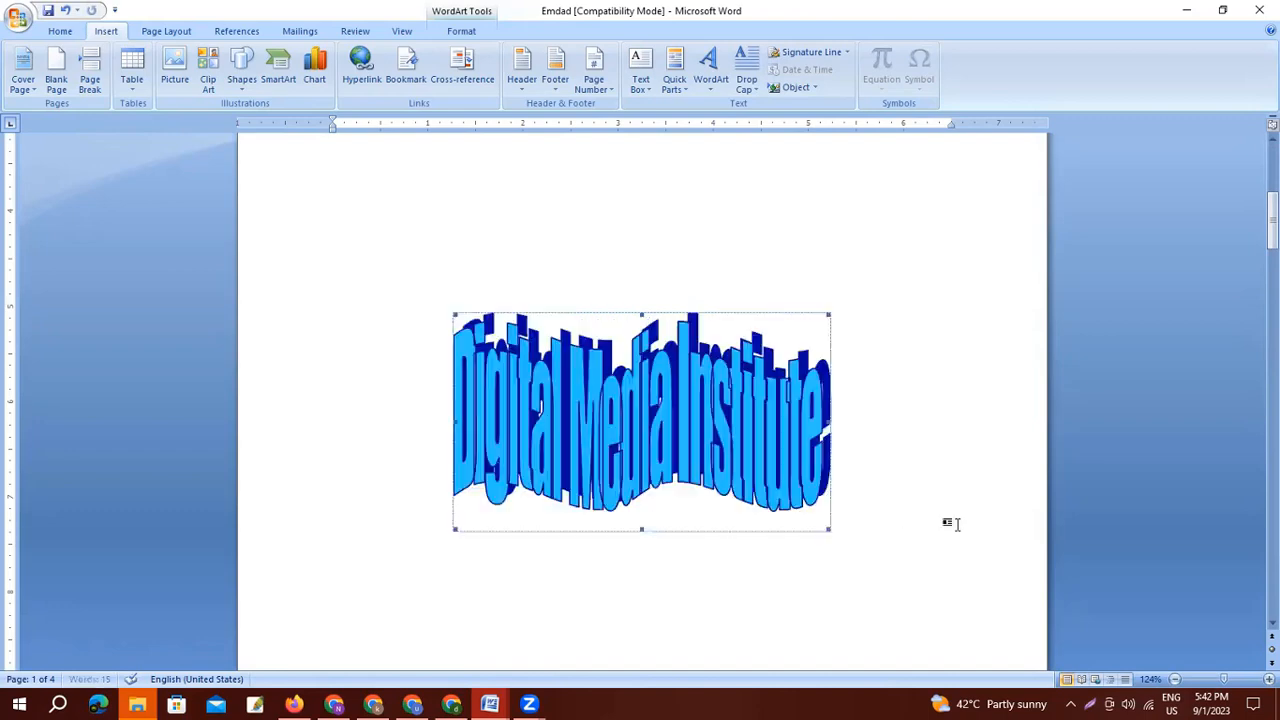
drag(455, 529, 276, 542)
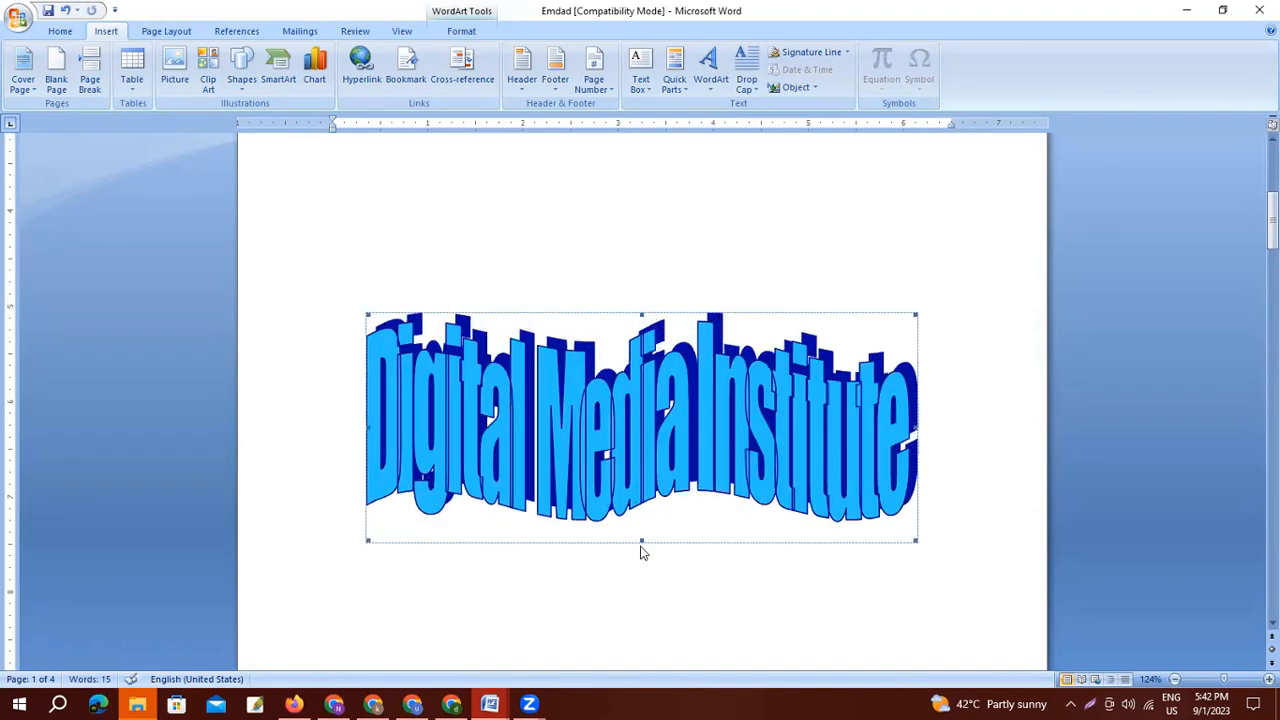
drag(643, 542, 646, 581)
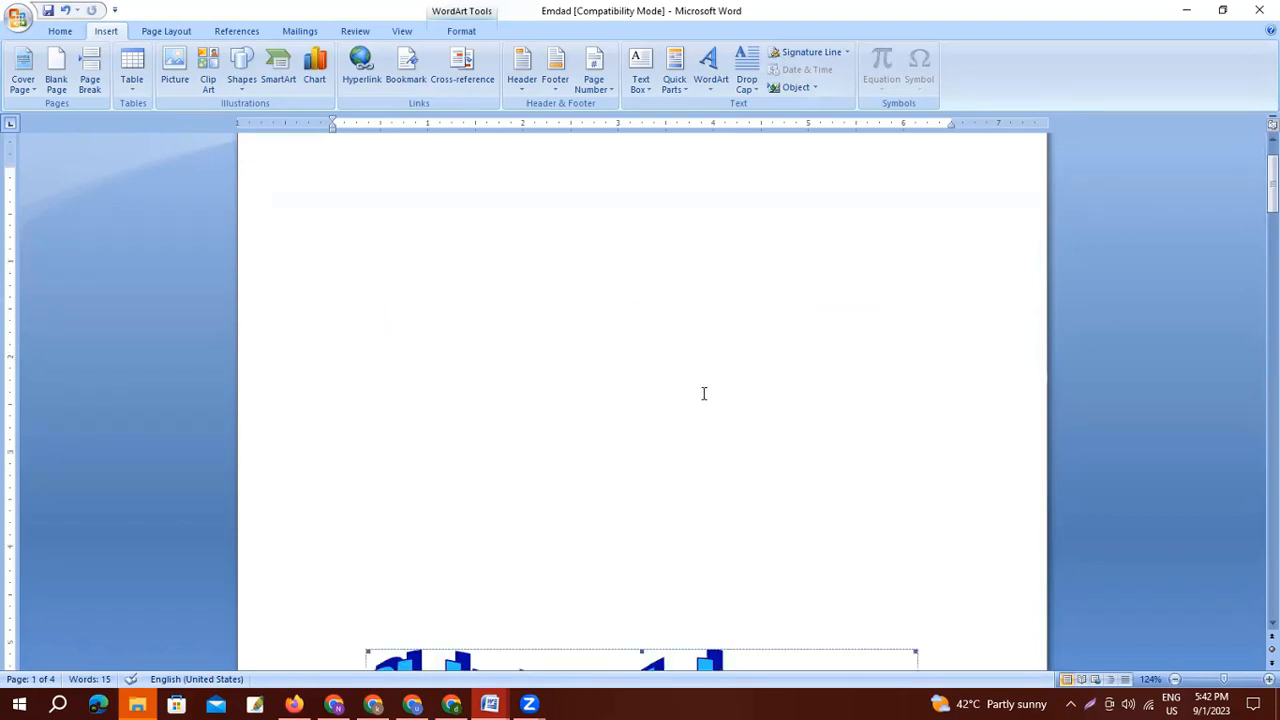
Insert black arched WordArt with the default text "Your Text Here" and shift it slightly to the left on the page.
click(710, 78)
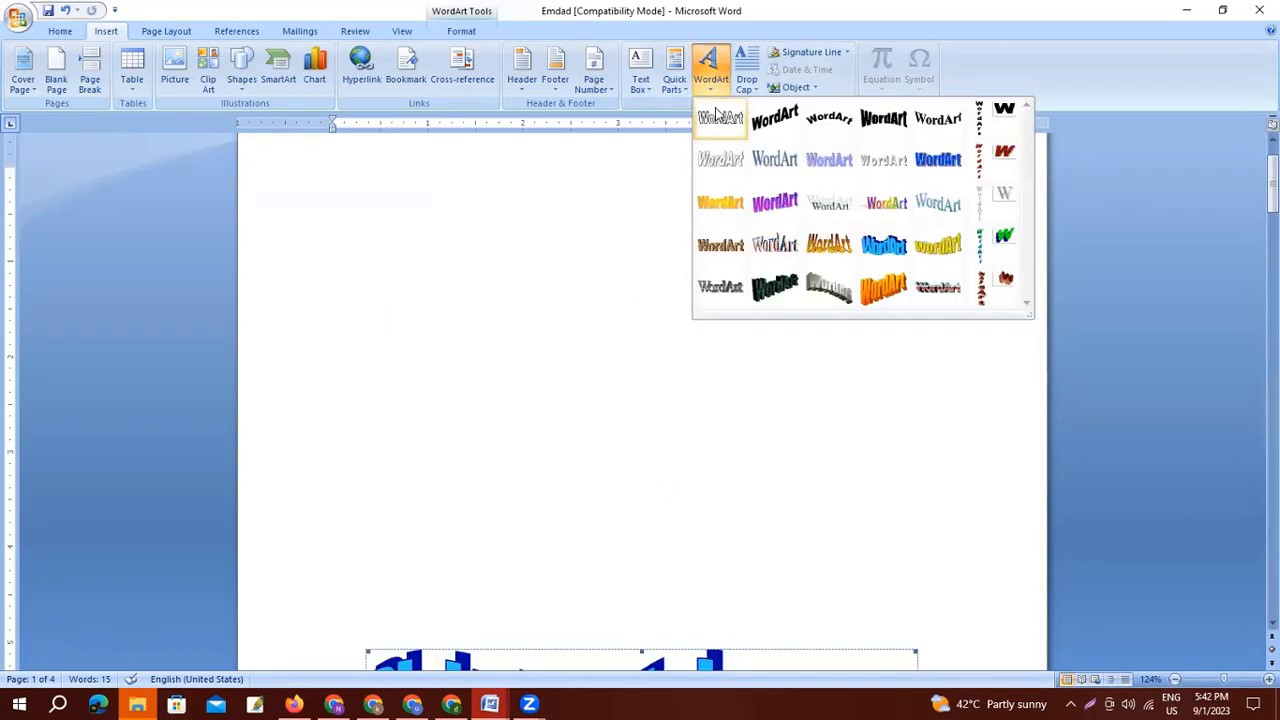
click(832, 121)
click(738, 480)
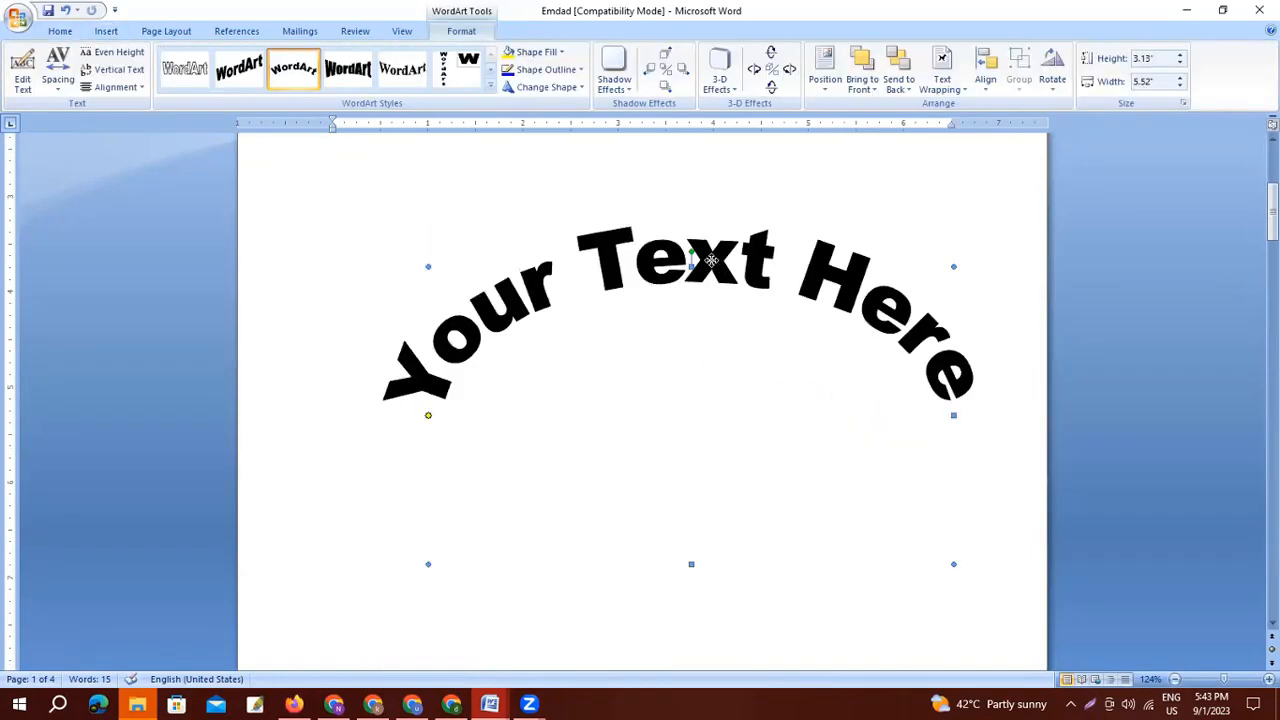
drag(706, 263, 656, 269)
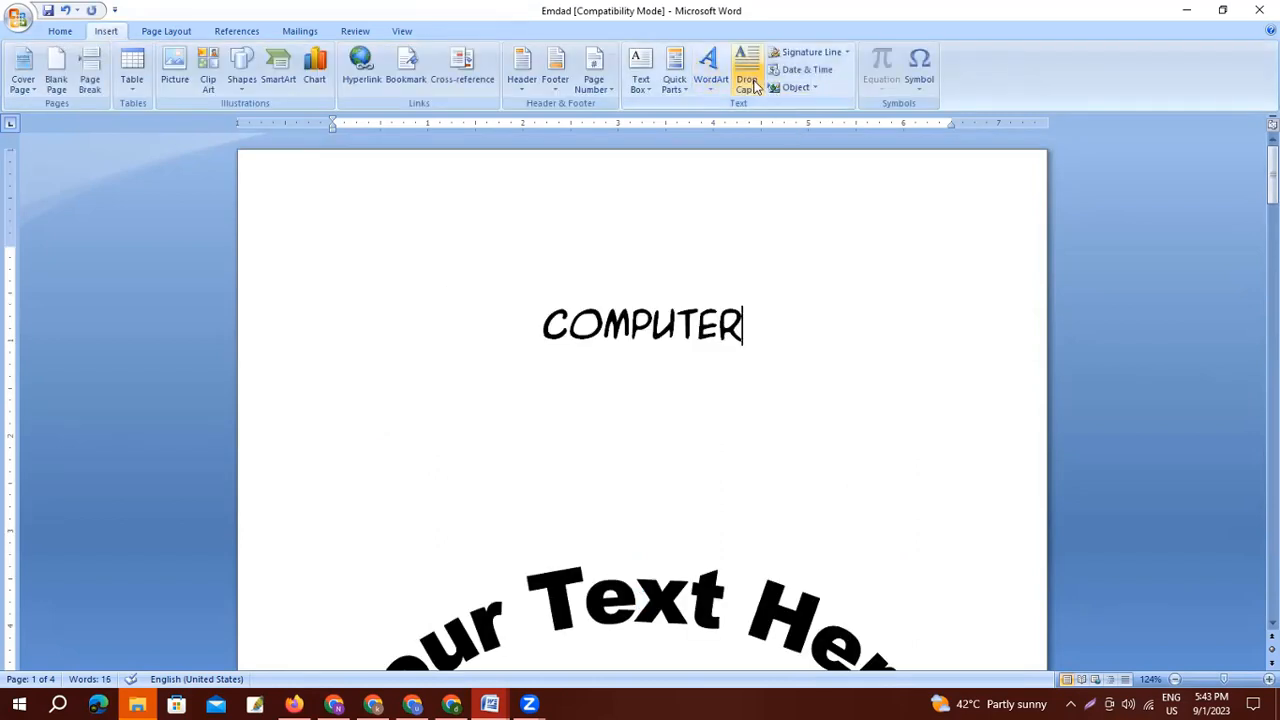
Apply a Dropped drop cap to the word "COMPUTER" and place the cursor on the line below it.
click(750, 82)
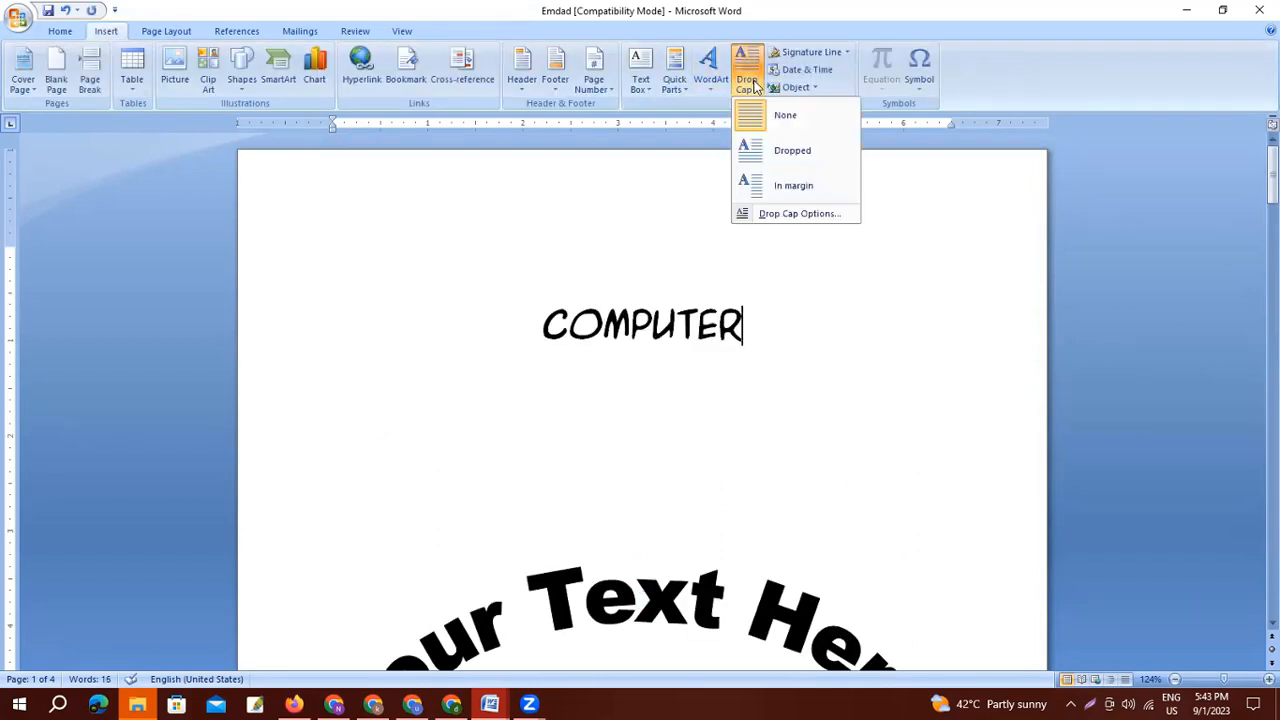
click(750, 148)
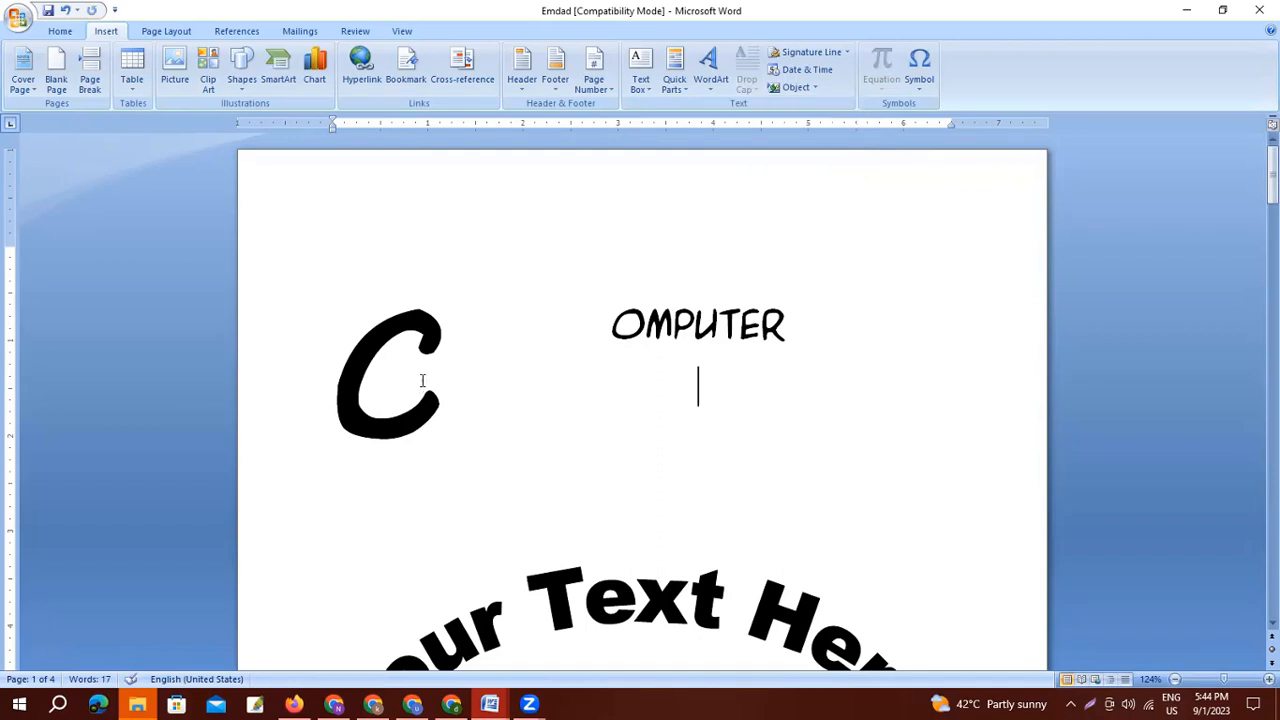
click(698, 387)
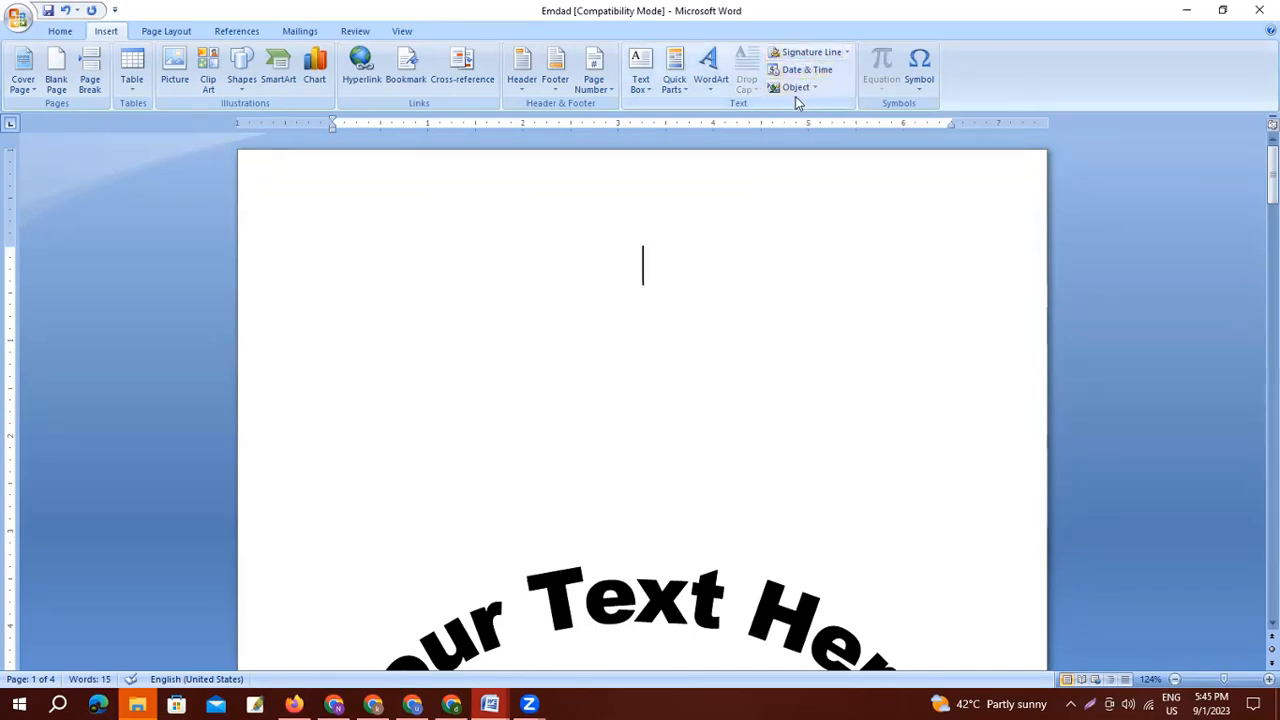
Insert a signature line with the signer's name, and add the date beside it in the "Friday, September 1, 2023" format.
click(846, 53)
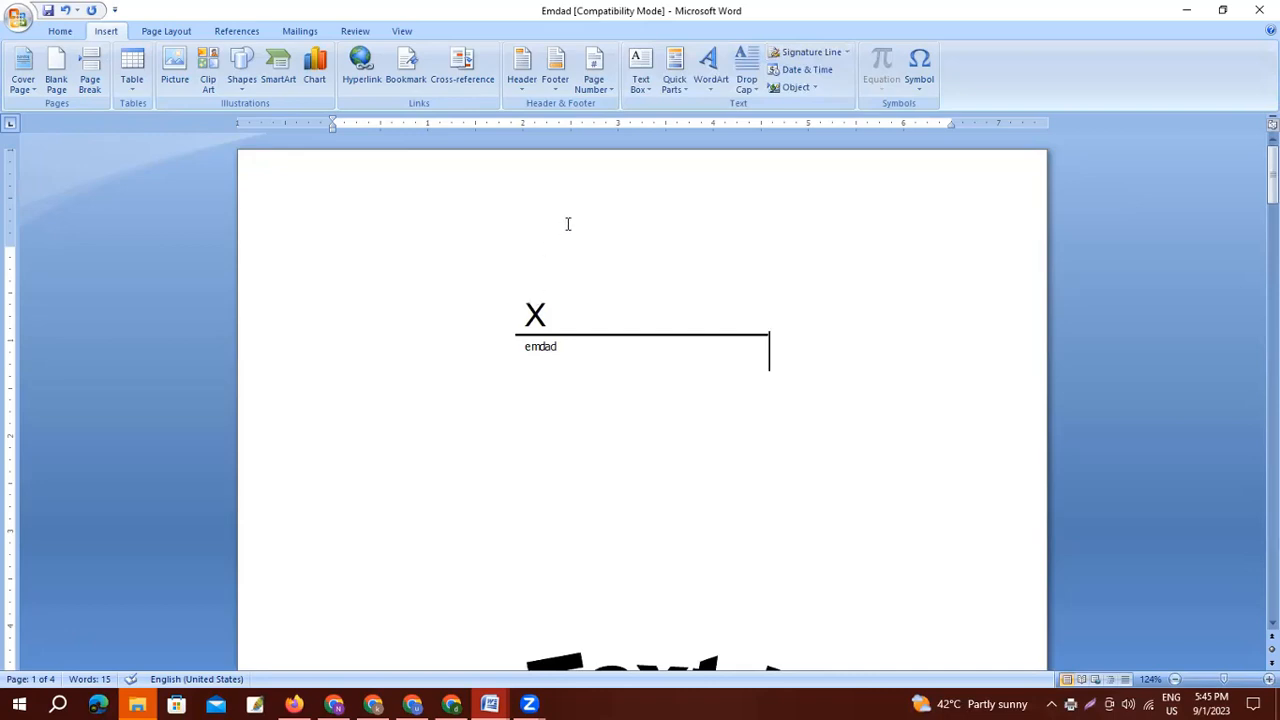
click(800, 69)
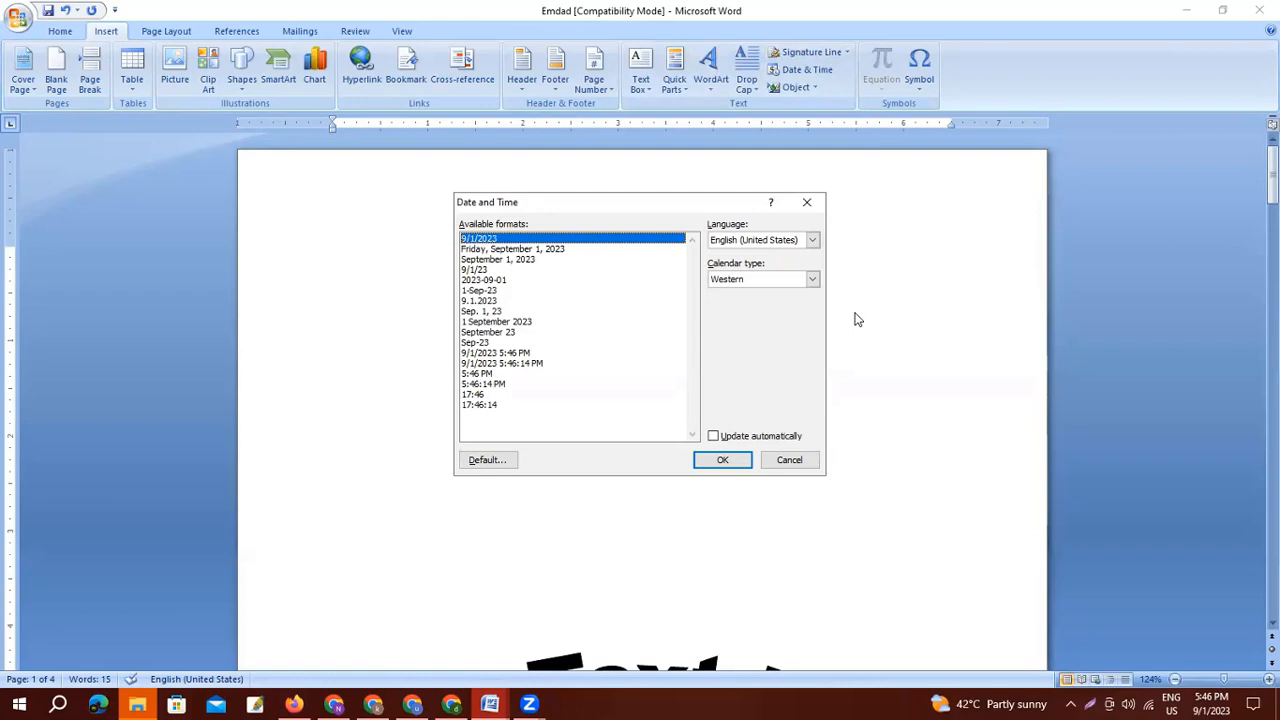
double_click(515, 249)
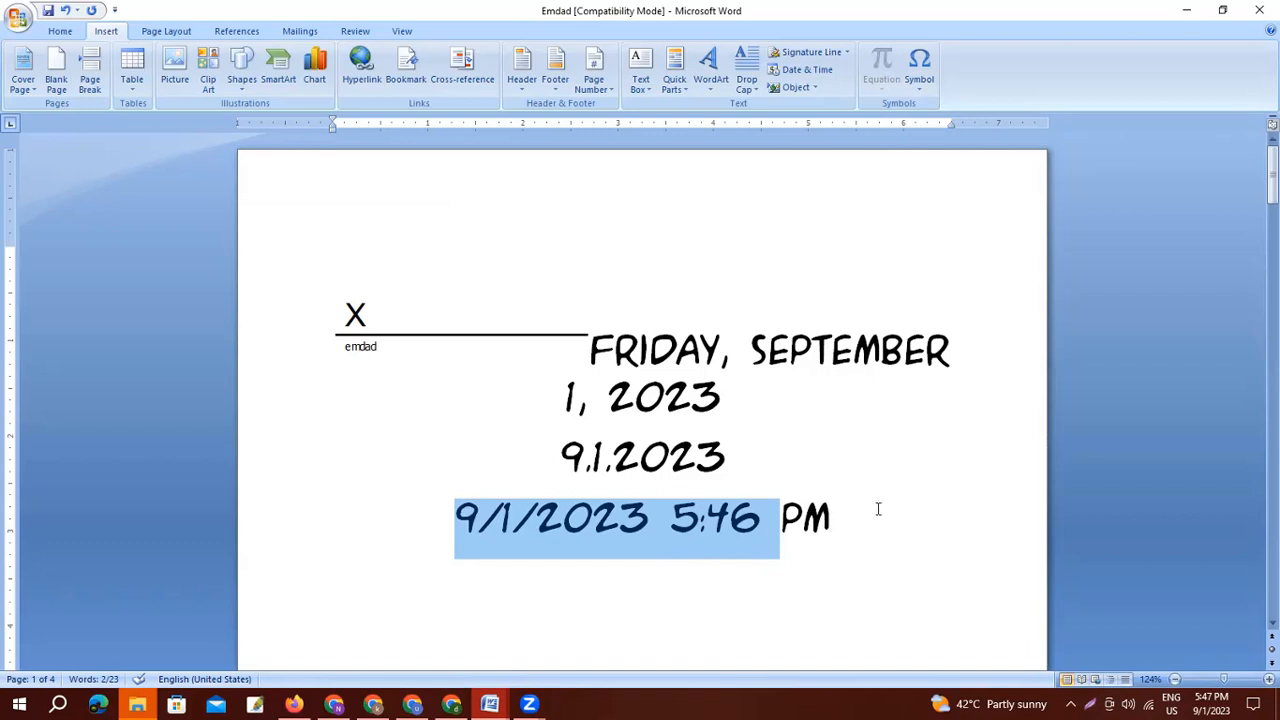
Replace the selected "9/1/2023 5:46" with the AdarshaLipiExp symbol of character code 00F2, and left-align that line.
click(922, 88)
click(980, 204)
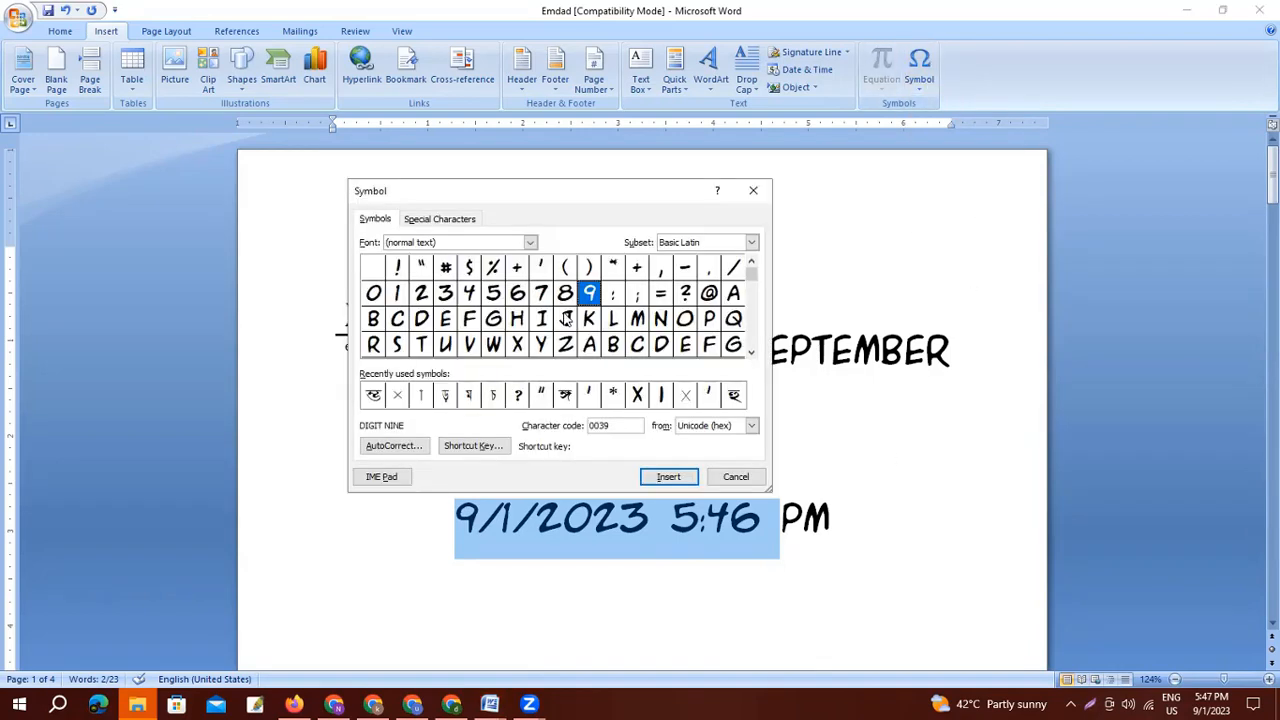
click(530, 243)
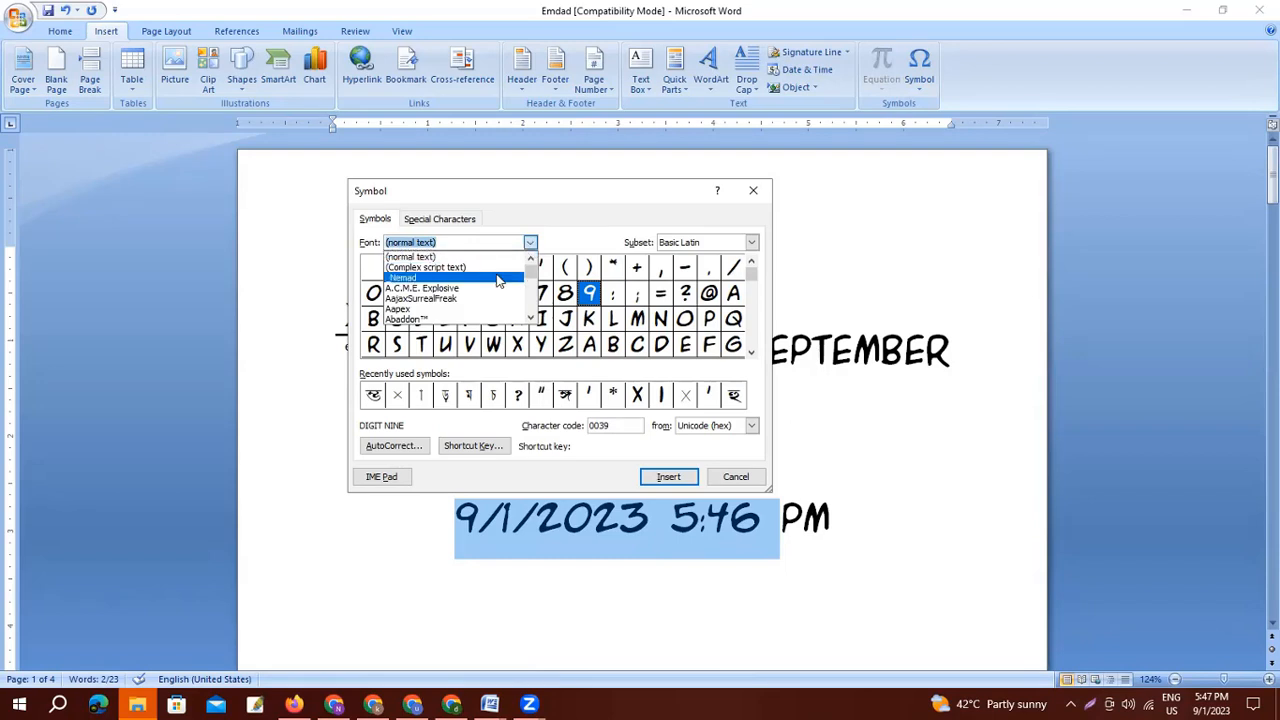
scroll(498, 284, down, 10)
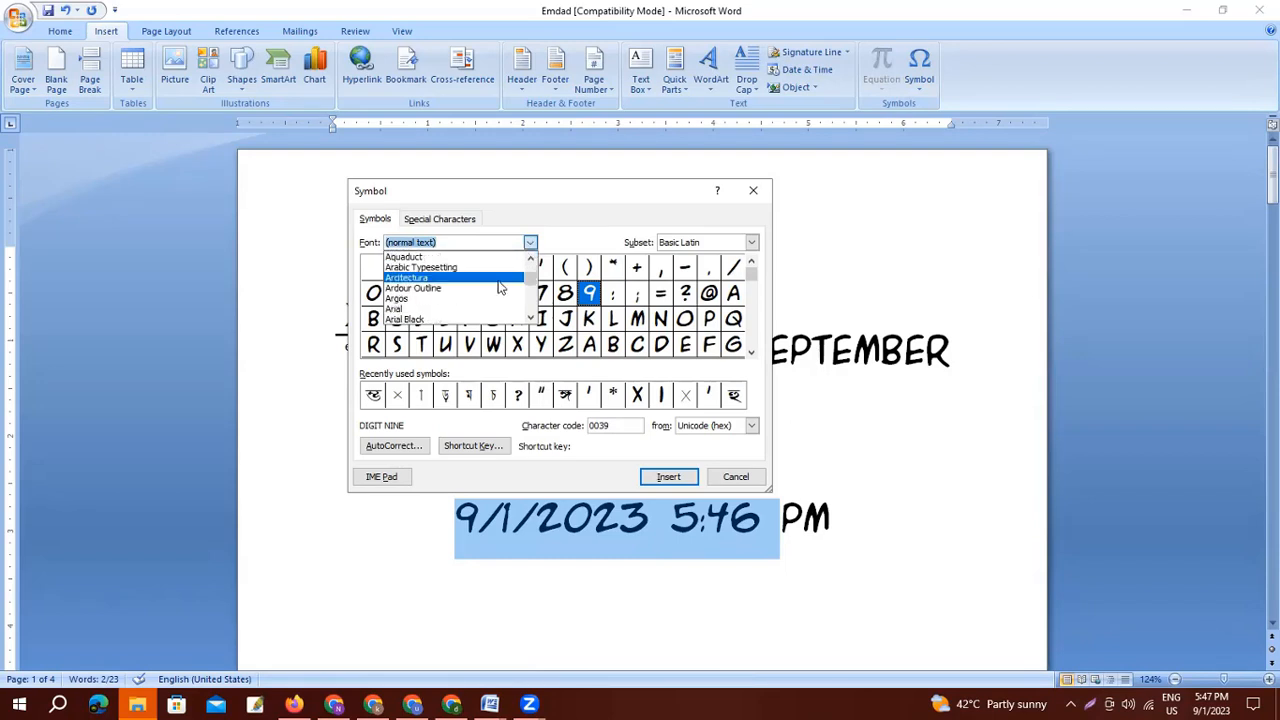
scroll(500, 288, up, 3)
click(500, 288)
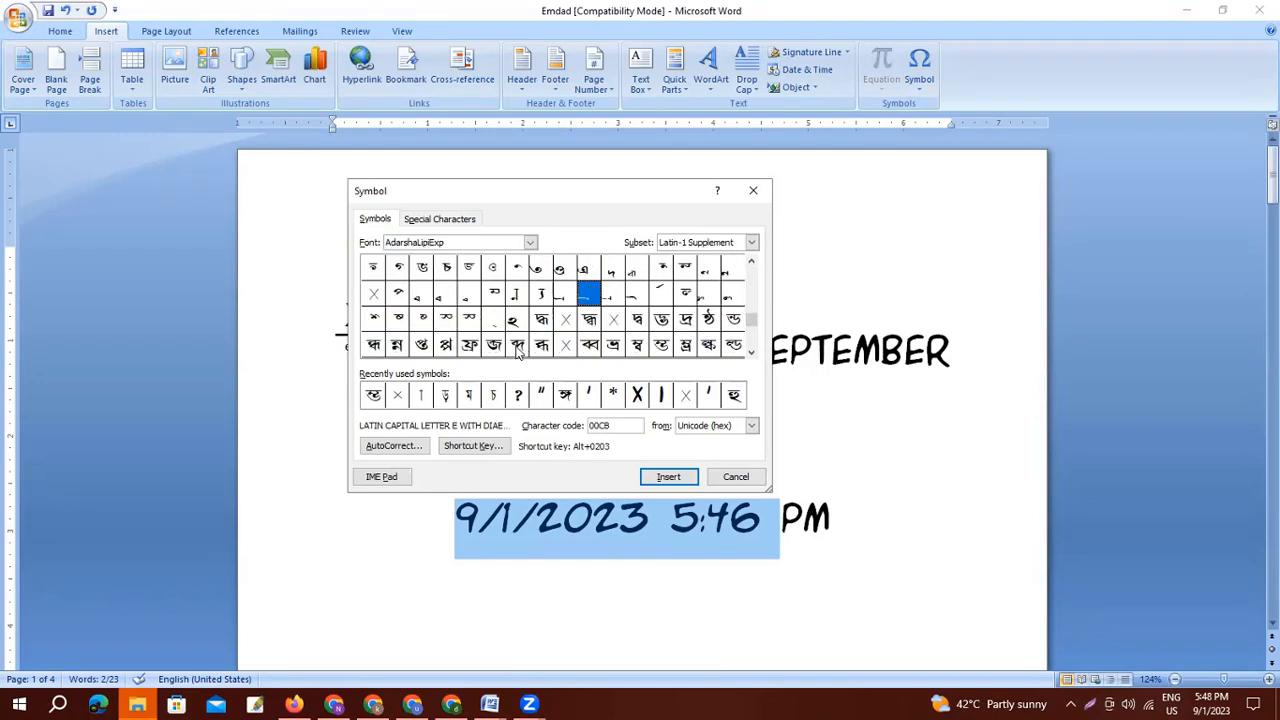
click(686, 345)
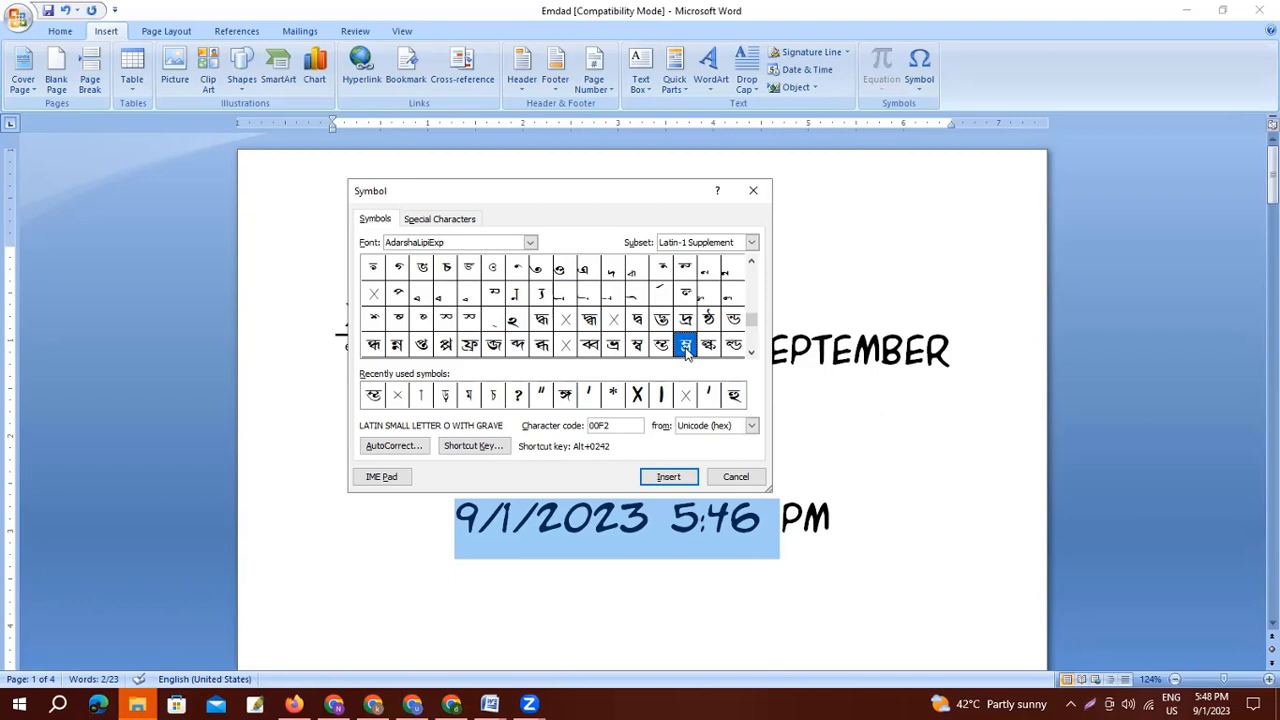
click(672, 478)
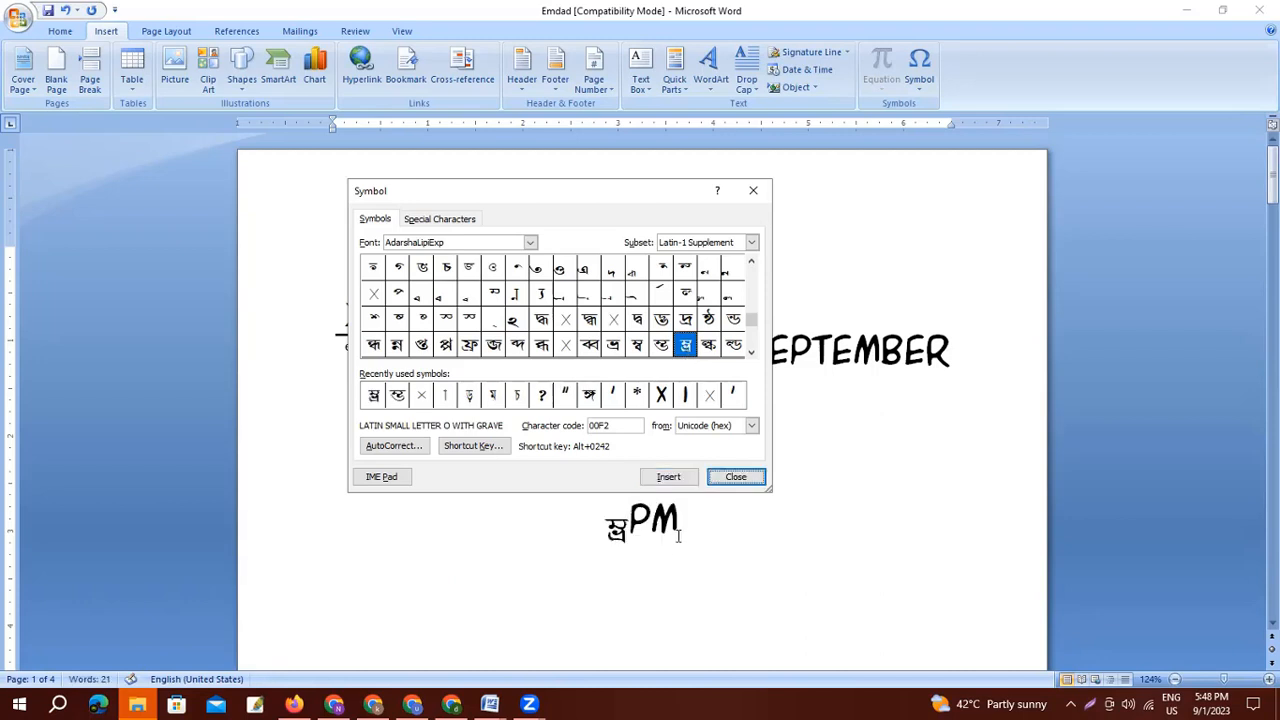
click(630, 522)
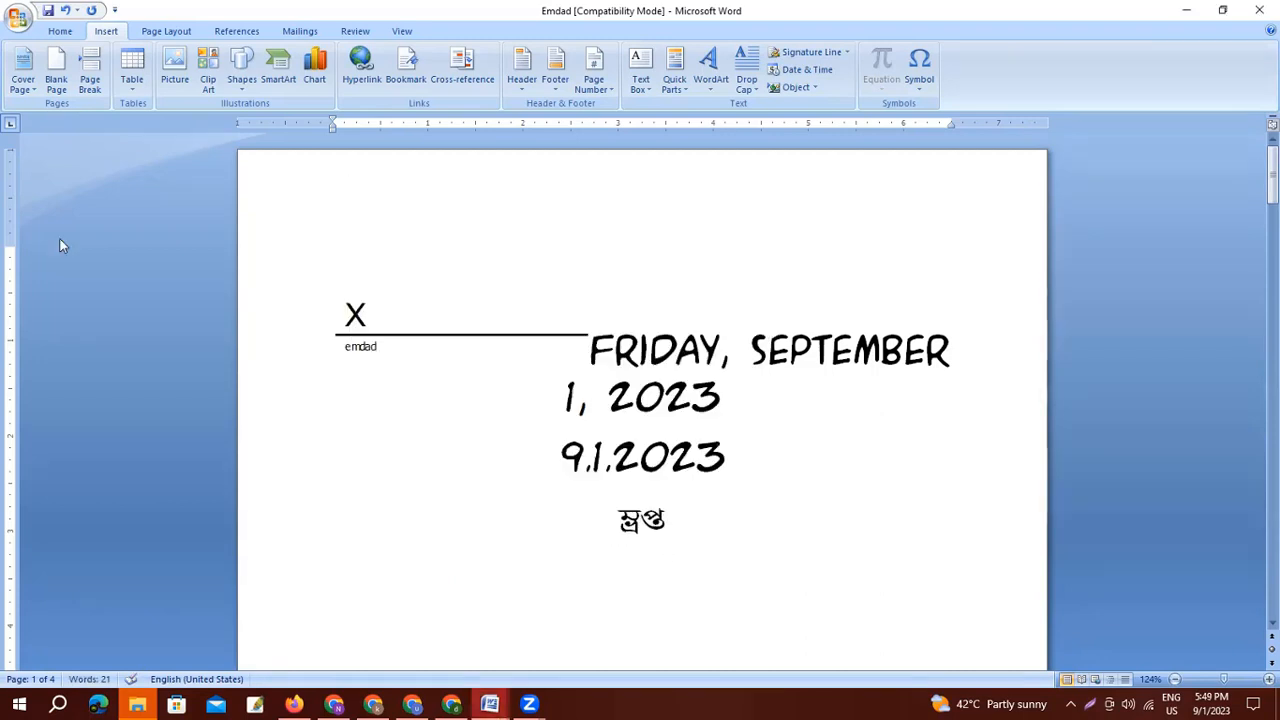
key(ctrl+l)
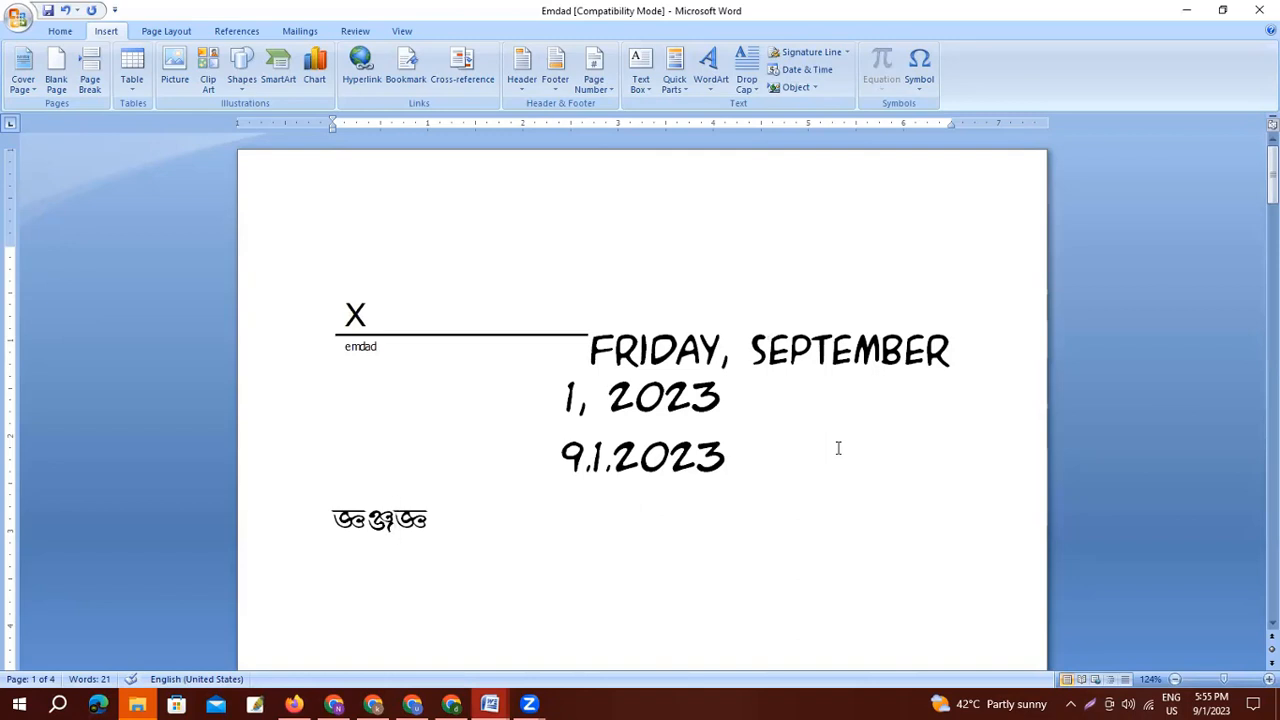